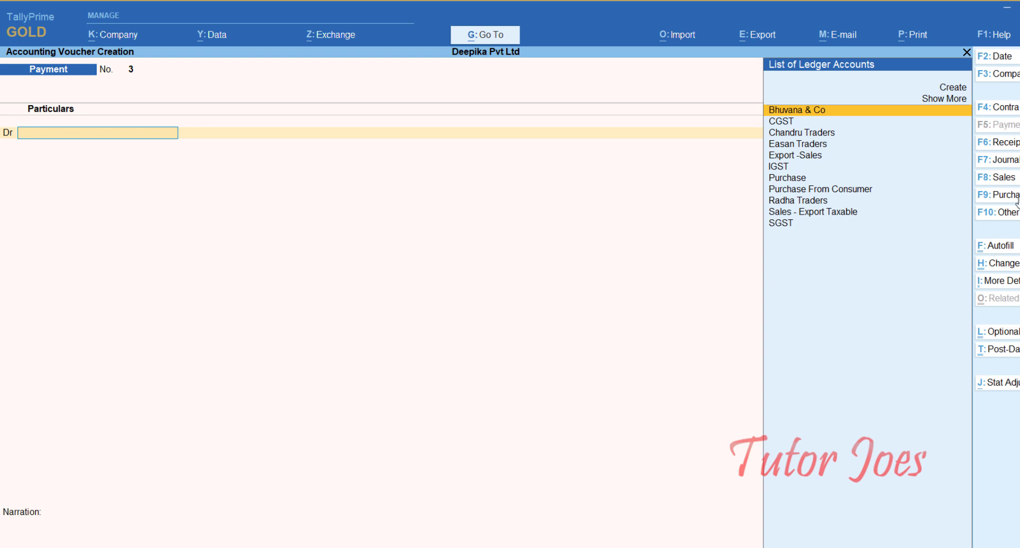
Start a purchase voucher and set its voucher date to 7-7-2023.
{"action": "key", "text": "F9"}
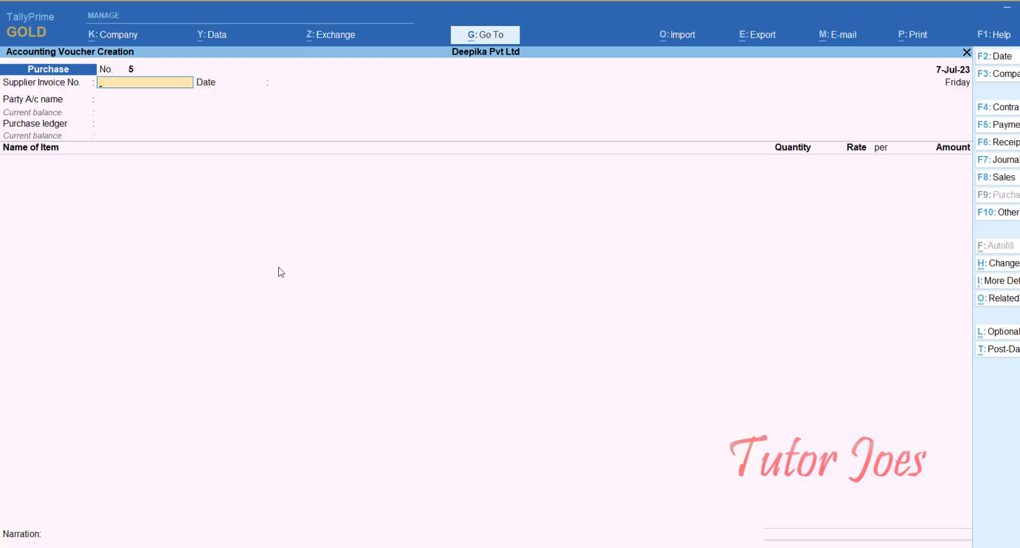
{"action": "key", "text": "F2"}
{"action": "type", "text": "7-"}
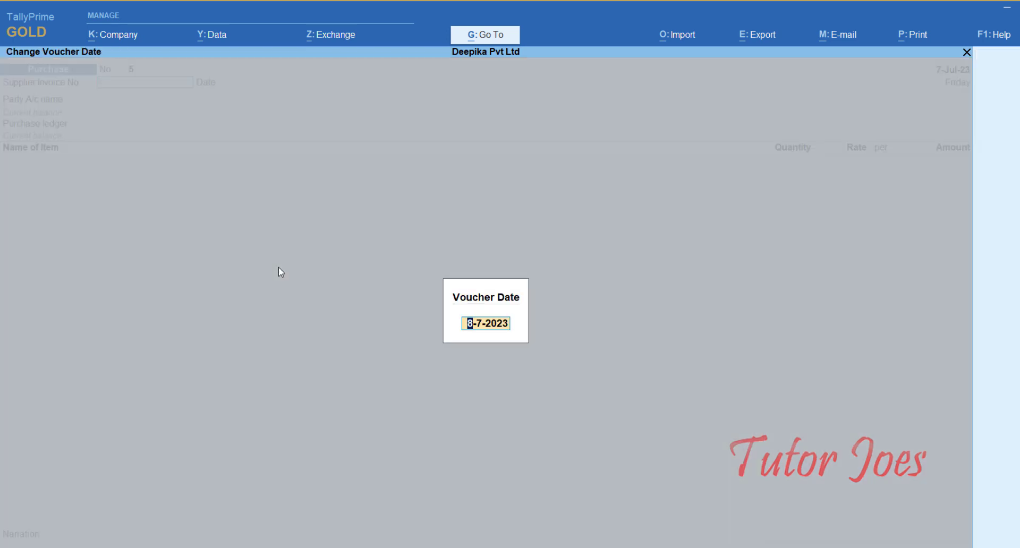
{"action": "type", "text": "7"}
{"action": "key", "text": "Return"}
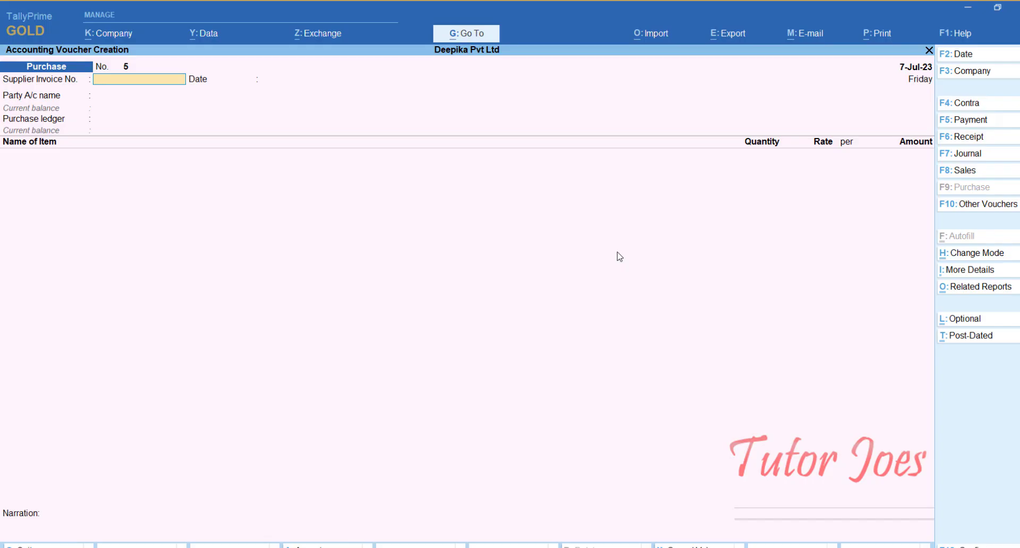
Enter the supplier invoice number PUR/IP01 and accept the invoice date 7-Jul-23.
{"action": "type", "text": "PUR/IP01"}
{"action": "key", "text": "Return"}
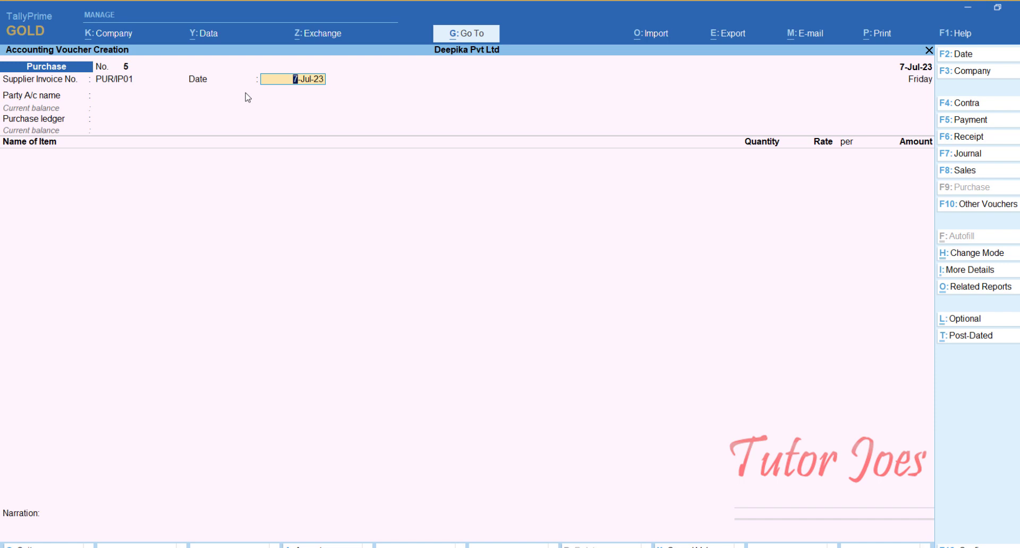
{"action": "key", "text": "Return"}
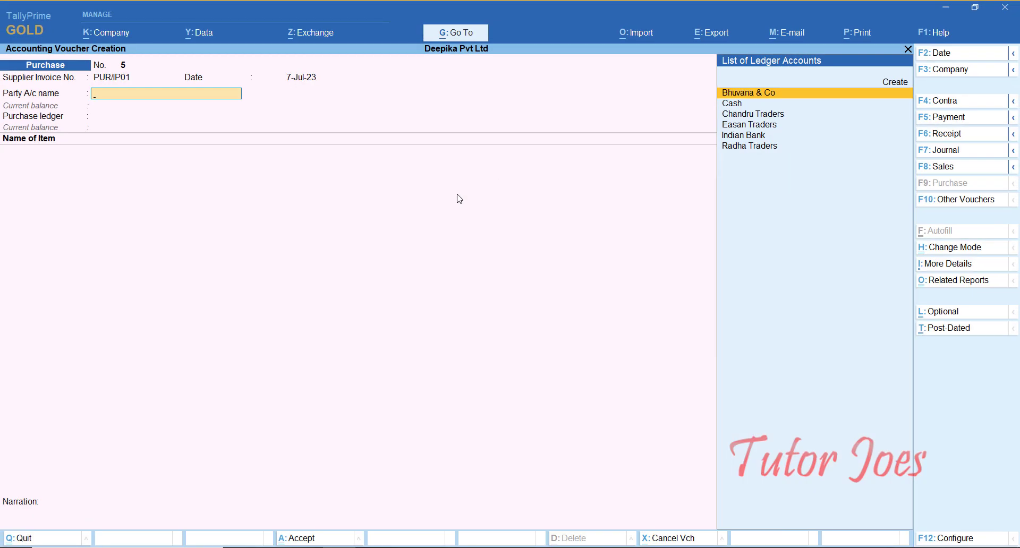
Create a new party ledger named Ramesh Traders under the Sundry Creditors group from within the purchase voucher.
{"action": "key", "text": "alt+c"}
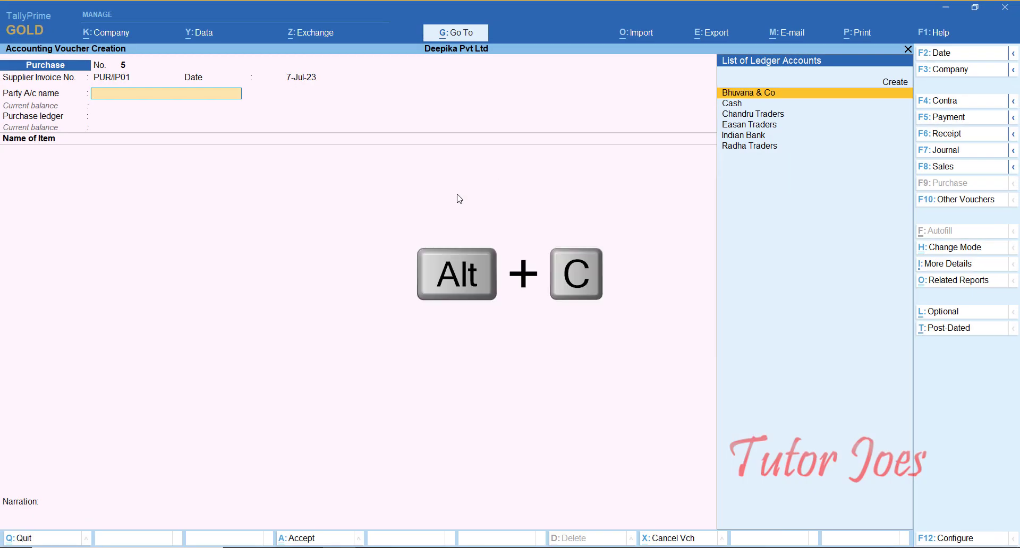
{"action": "type", "text": "Ramesh"}
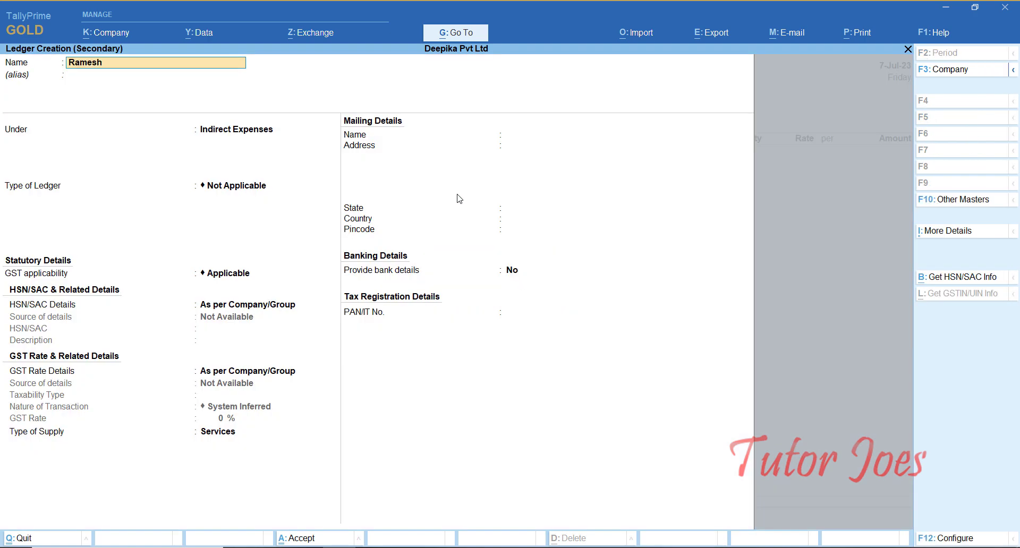
{"action": "type", "text": " Traders"}
{"action": "key", "text": "Return"}
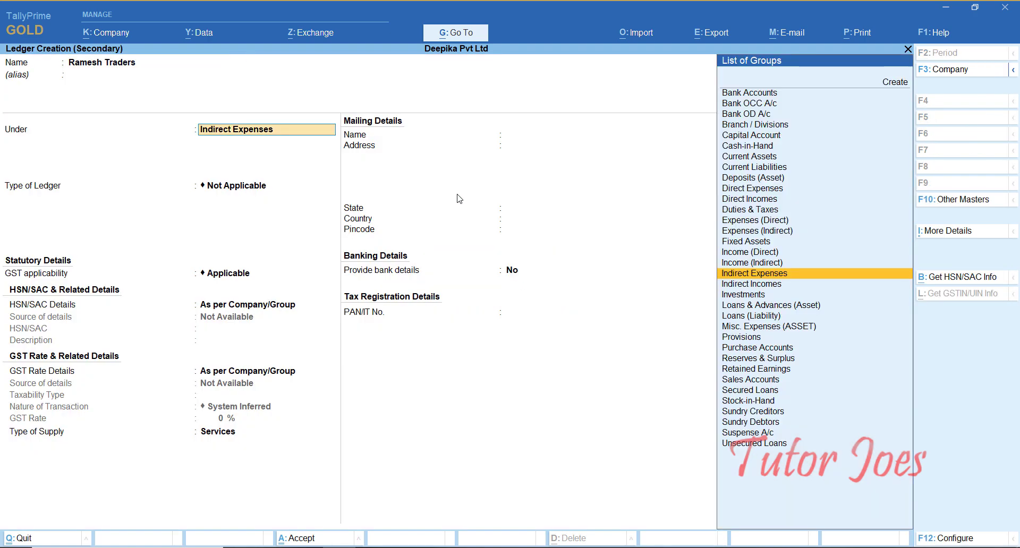
{"action": "type", "text": "Su"}
{"action": "key", "text": "Up"}
{"action": "key", "text": "Up"}
{"action": "key", "text": "Up"}
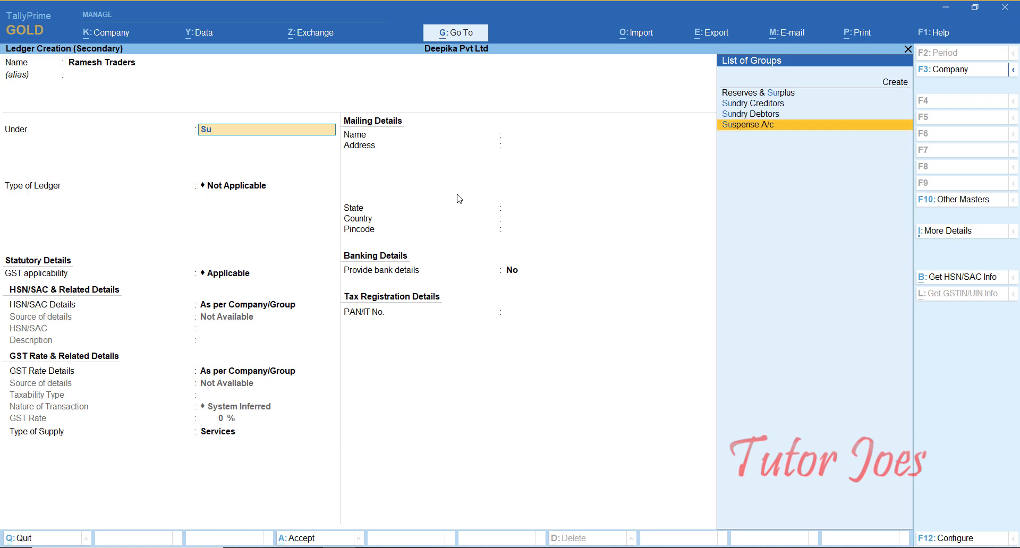
{"action": "key", "text": "Return"}
{"action": "key", "text": "Return"}
{"action": "key", "text": "Return"}
{"action": "key", "text": "Return"}
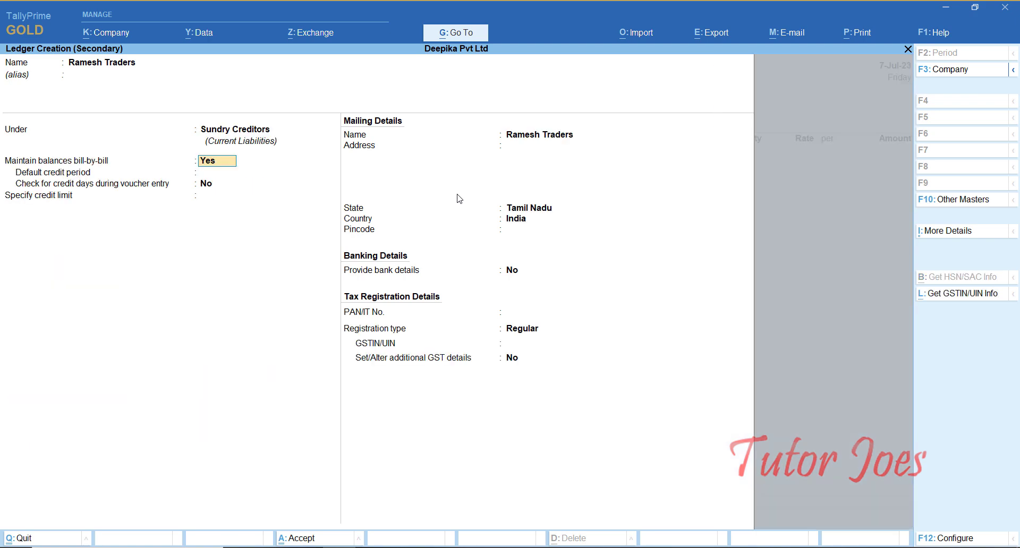
Set the Ramesh Traders ledger's state to Not Applicable and country to Canada, leaving the address and pincode blank, and save the ledger.
{"action": "key", "text": "Return"}
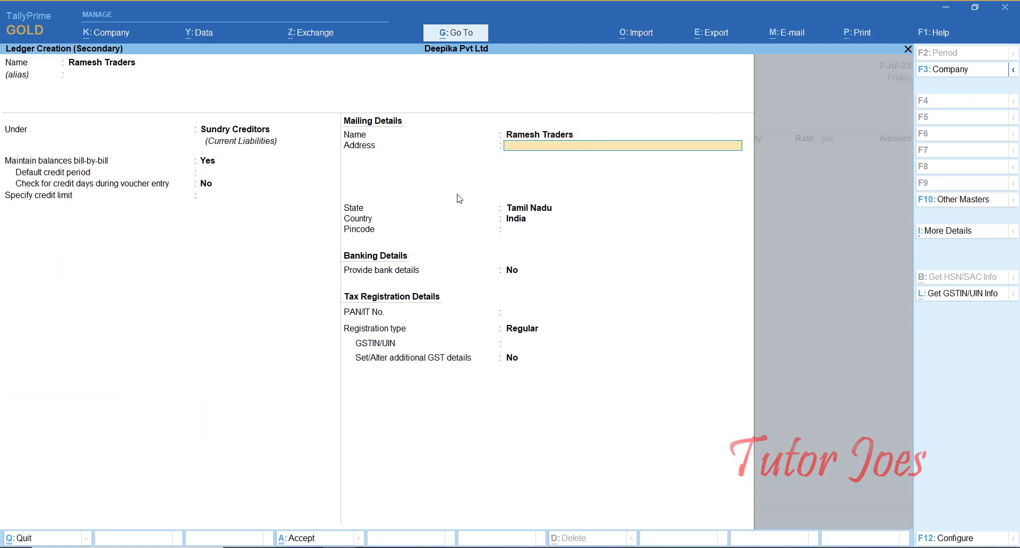
{"action": "key", "text": "Return"}
{"action": "type", "text": "No"}
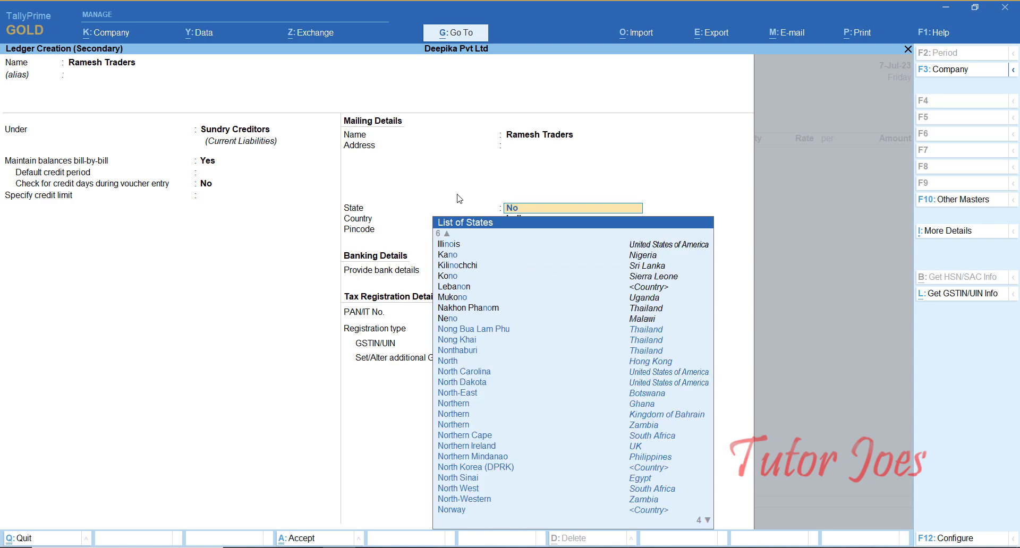
{"action": "type", "text": "t"}
{"action": "key", "text": "Return"}
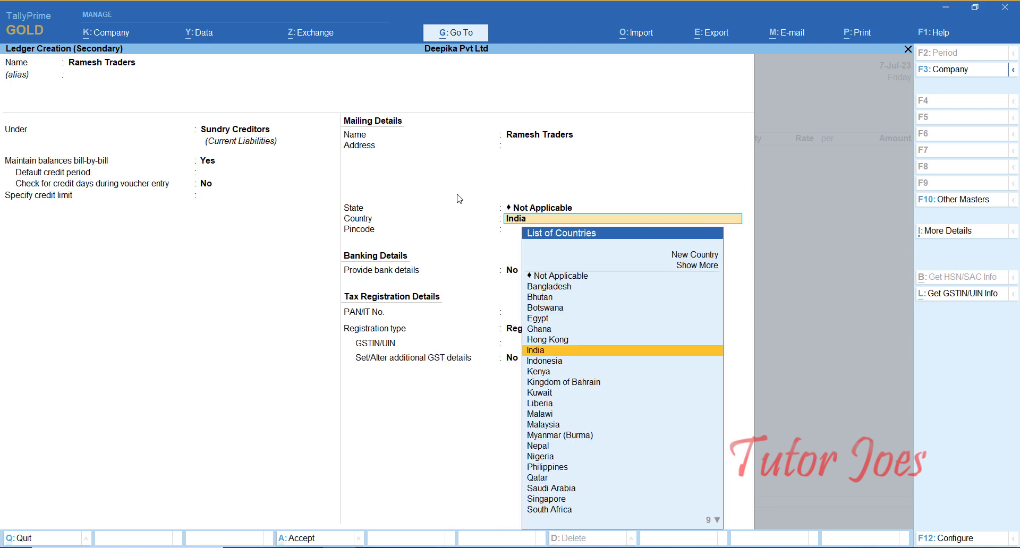
{"action": "type", "text": "Caa"}
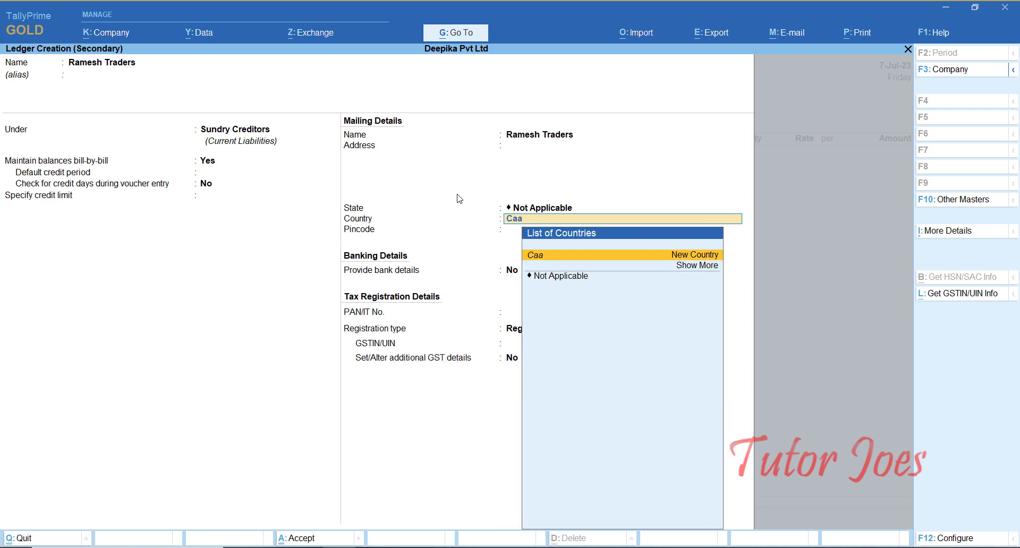
{"action": "key", "text": "BackSpace"}
{"action": "type", "text": "n"}
{"action": "key", "text": "Return"}
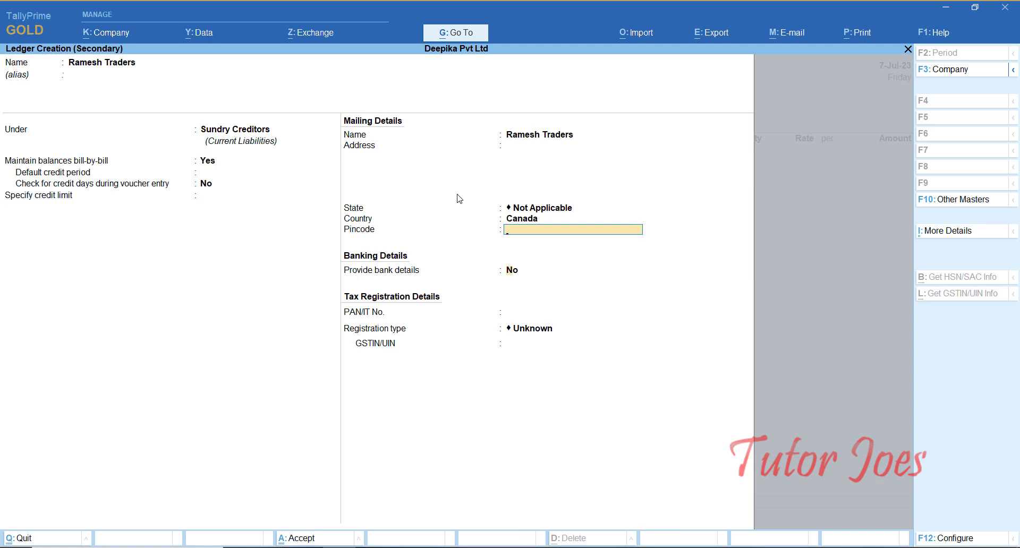
{"action": "key", "text": "Return"}
{"action": "key", "text": "Return"}
{"action": "key", "text": "Return"}
{"action": "key", "text": "Return"}
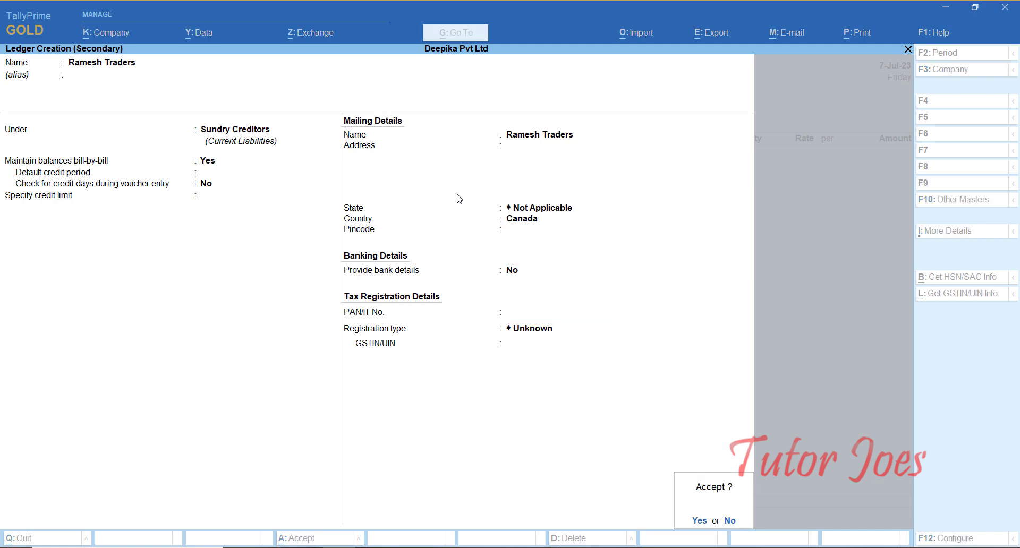
{"action": "key", "text": "Return"}
{"action": "key", "text": "Return"}
Leave the receipt and order details blank and accept the party details for Ramesh Traders.
{"action": "key", "text": "Return"}
{"action": "key", "text": "Return"}
{"action": "key", "text": "Return"}
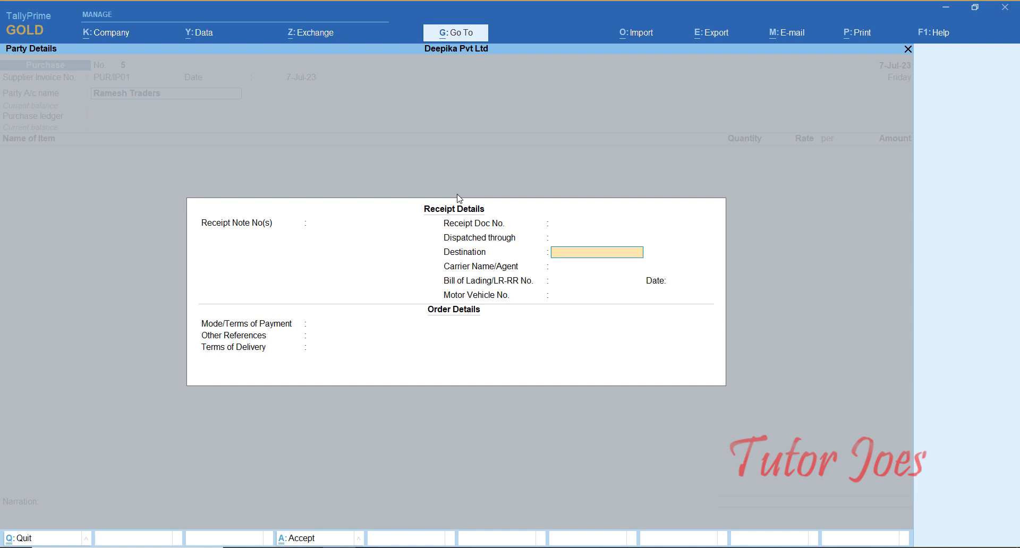
{"action": "key", "text": "Return"}
{"action": "key", "text": "Return"}
{"action": "key", "text": "Return"}
{"action": "key", "text": "Return"}
{"action": "key", "text": "Return"}
{"action": "key", "text": "Return"}
{"action": "key", "text": "Return"}
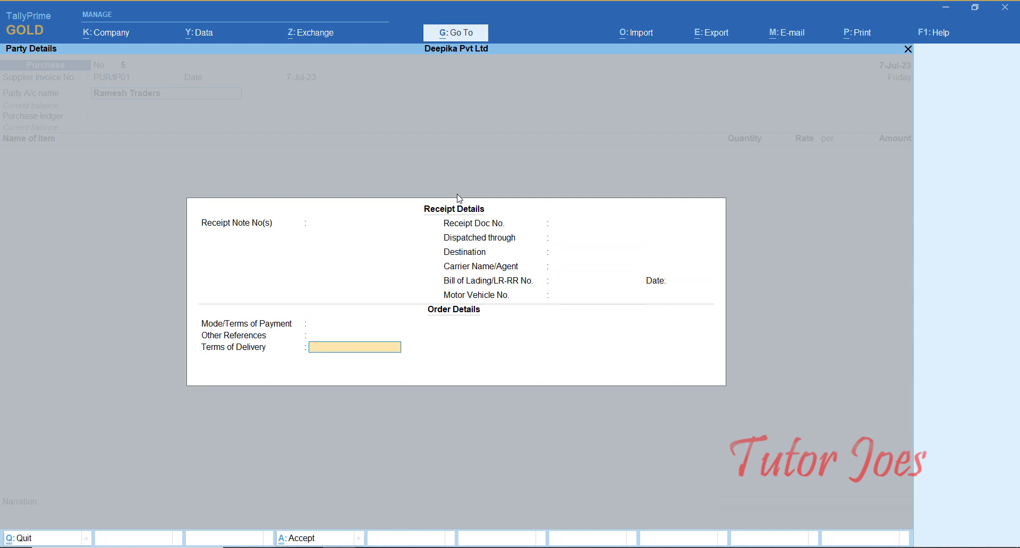
{"action": "key", "text": "Return"}
{"action": "key", "text": "Return"}
{"action": "key", "text": "Return"}
{"action": "key", "text": "Return"}
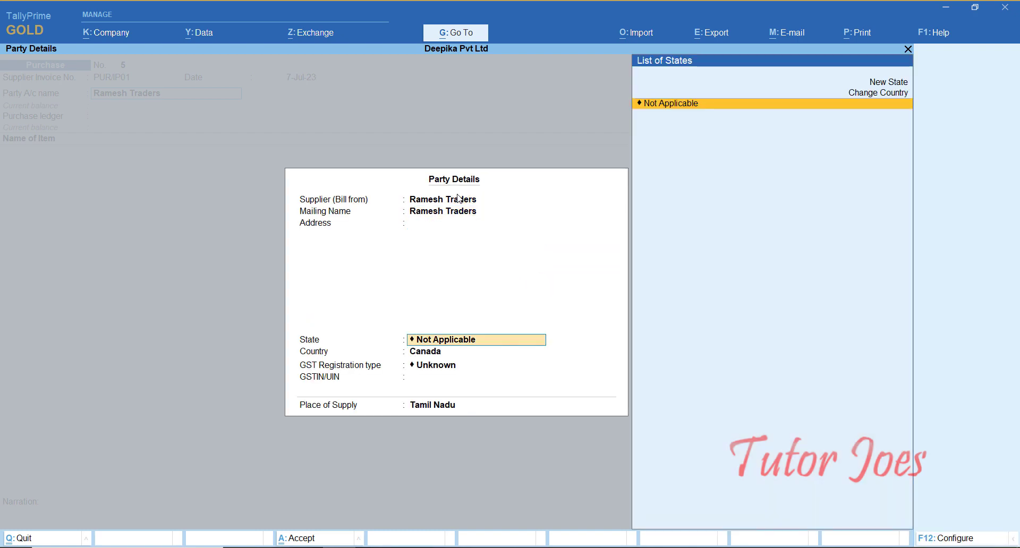
{"action": "key", "text": "Return"}
{"action": "key", "text": "Return"}
{"action": "key", "text": "Return"}
{"action": "key", "text": "Return"}
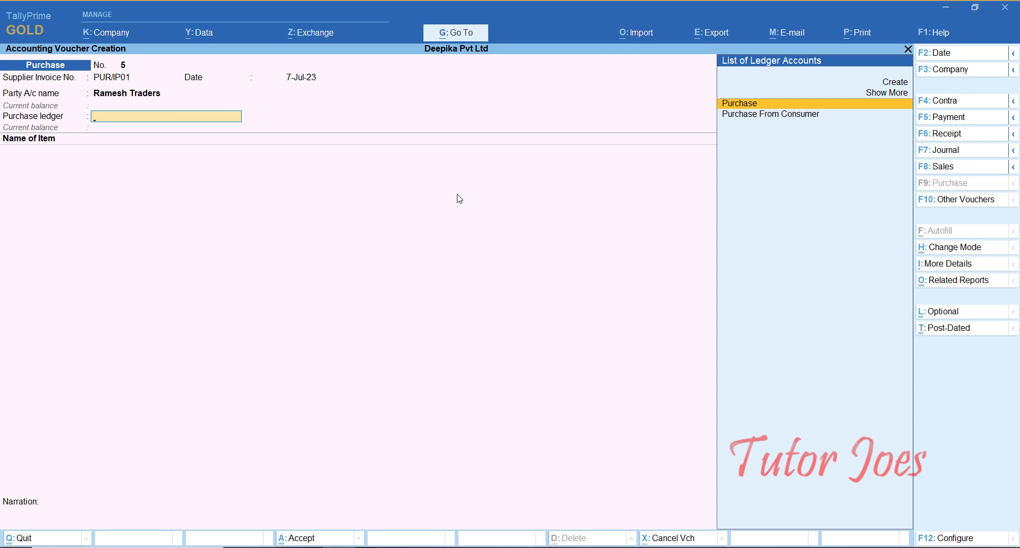
Create a new purchase ledger named Import Purchase and place it under Purchase Accounts.
{"action": "key", "text": "alt+c"}
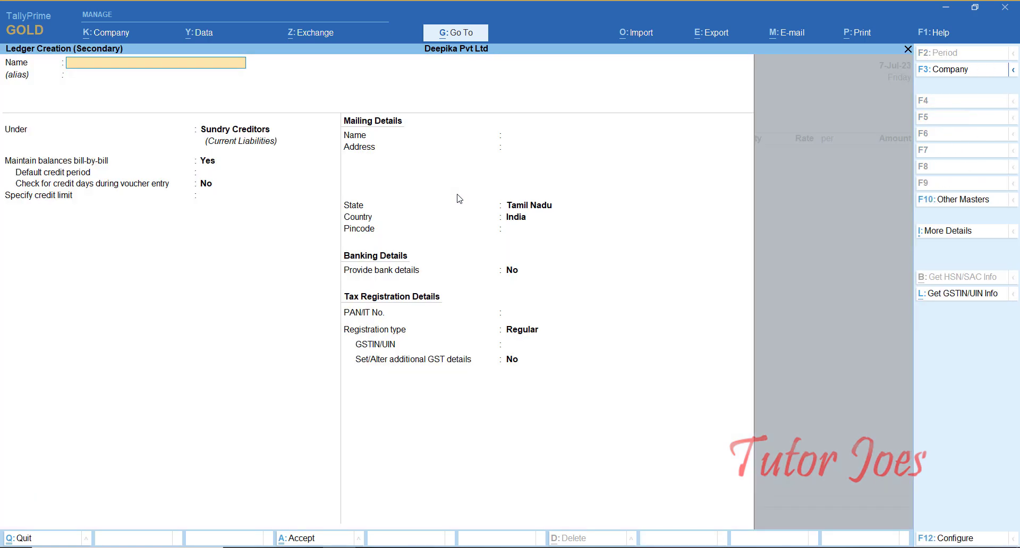
{"action": "type", "text": "Import Purchase"}
{"action": "key", "text": "Return"}
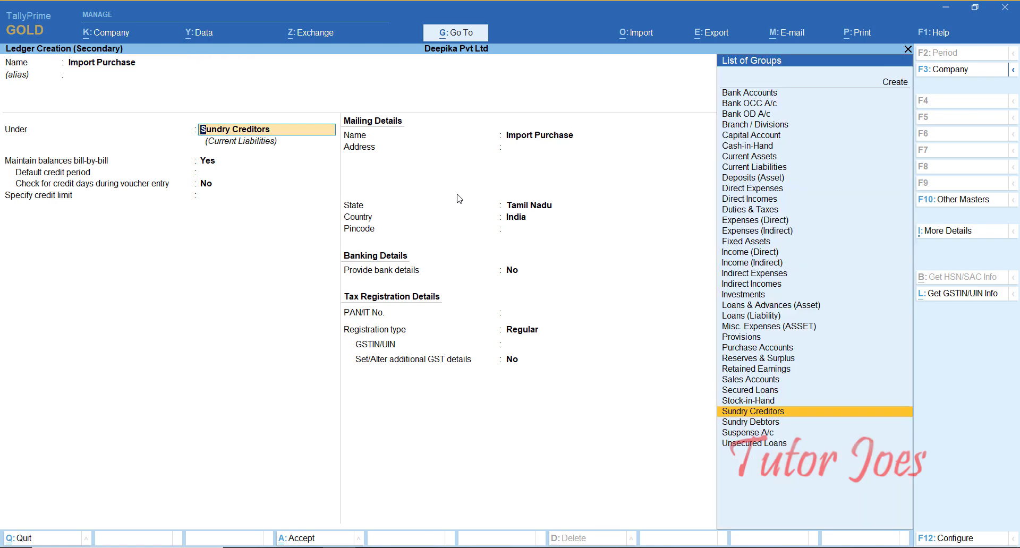
{"action": "type", "text": "Pu"}
{"action": "key", "text": "Return"}
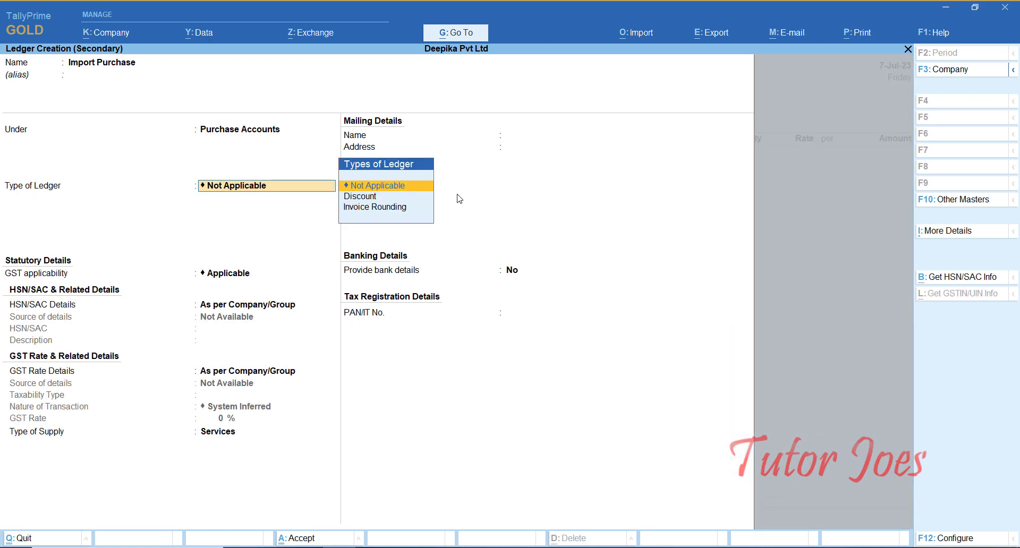
Keep the HSN/SAC details as per company/group, choose Specify Details Here for the GST rate details, and set the taxability type to Taxable.
{"action": "key", "text": "Return"}
{"action": "key", "text": "Return"}
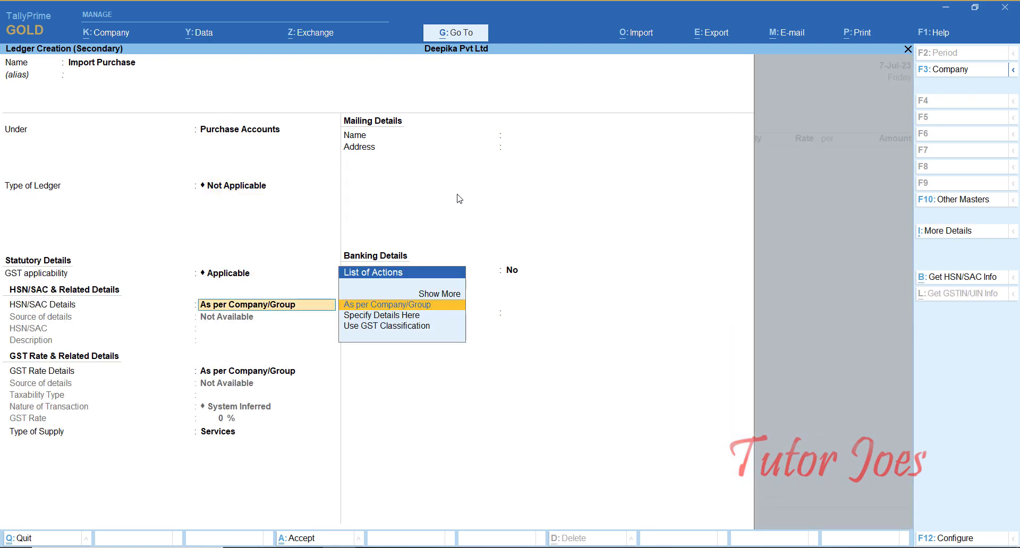
{"action": "key", "text": "Return"}
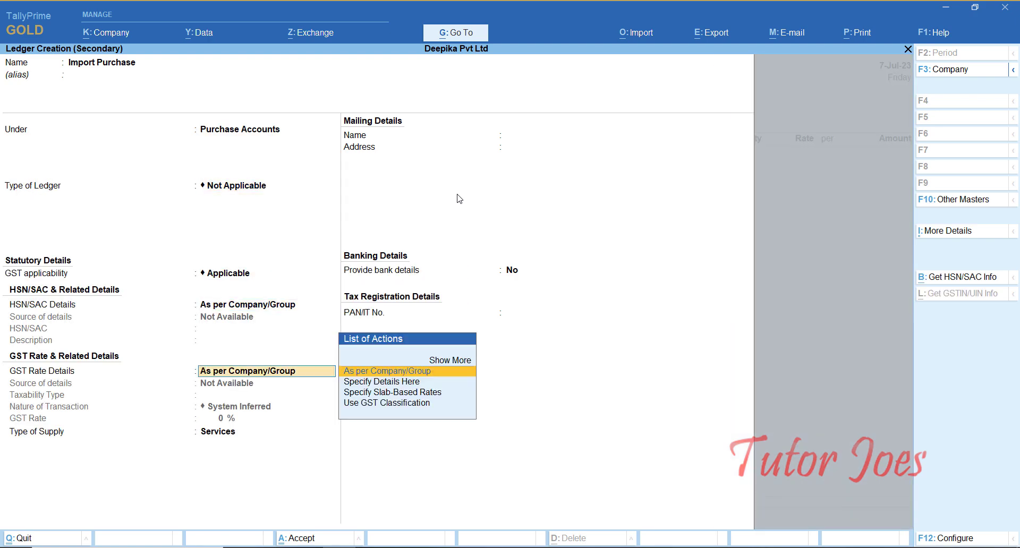
{"action": "key", "text": "Down"}
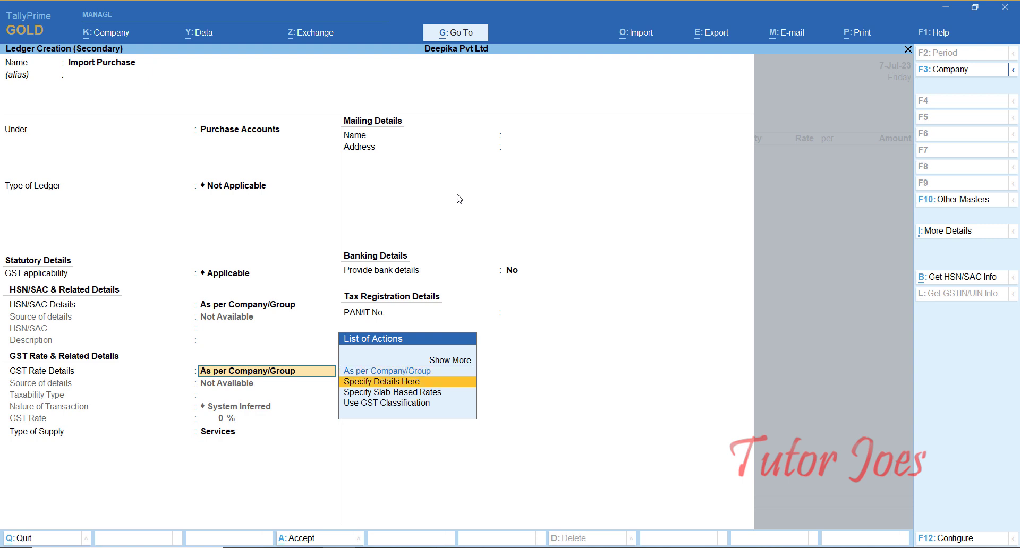
{"action": "key", "text": "Return"}
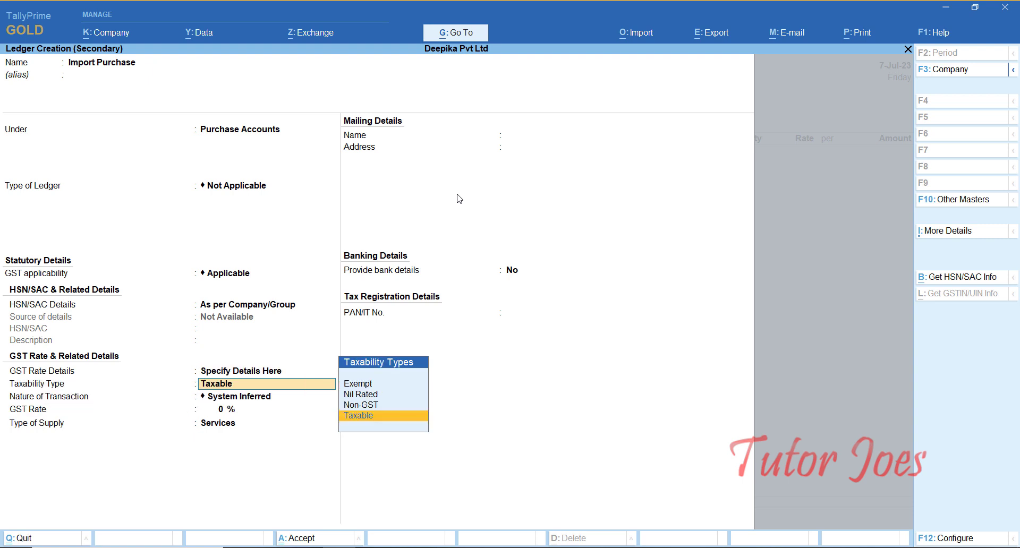
{"action": "key", "text": "Return"}
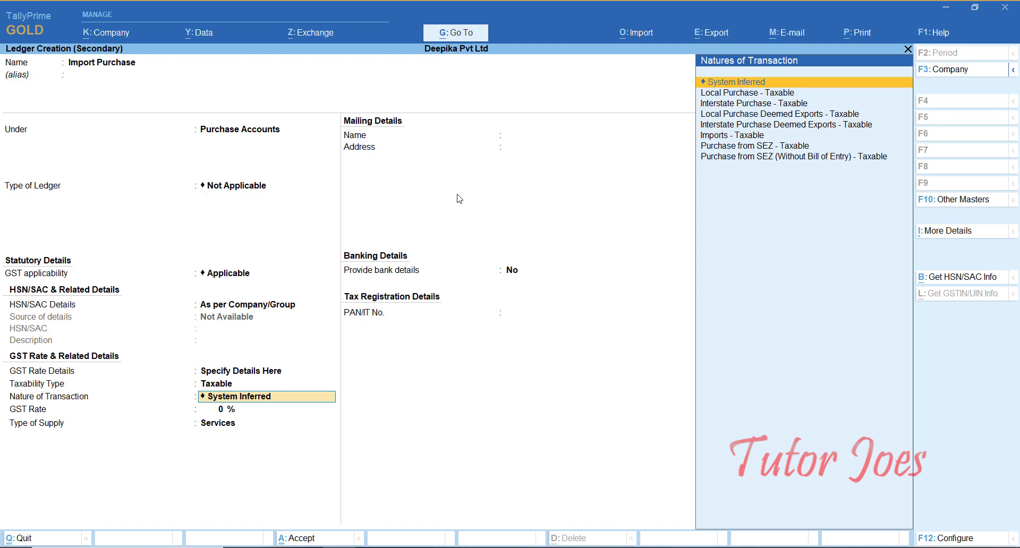
Enable reverse charge calculation under GST Details in the ledger configuration and accept the remaining settings.
{"action": "key", "text": "F12"}
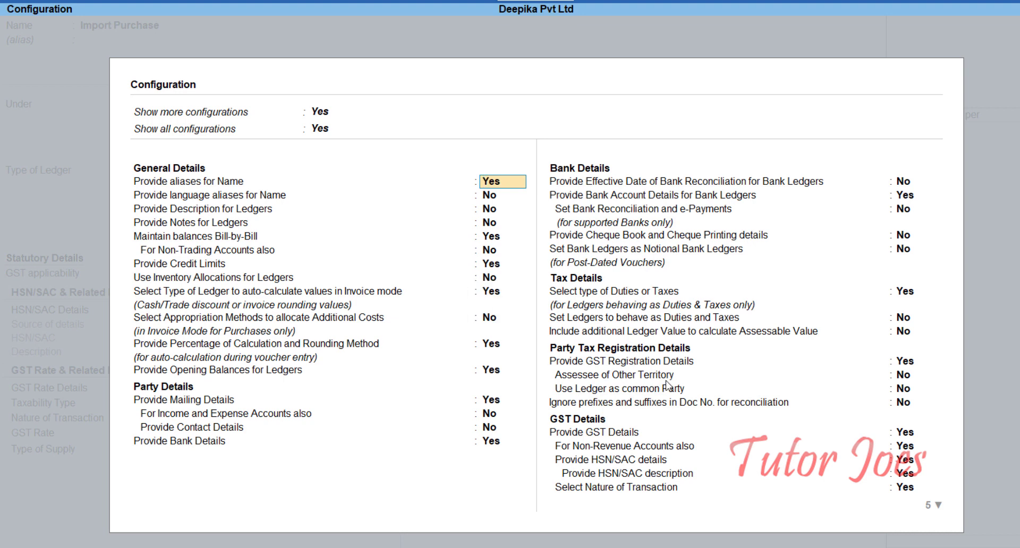
{"action": "left_click", "coordinate": [910, 432]}
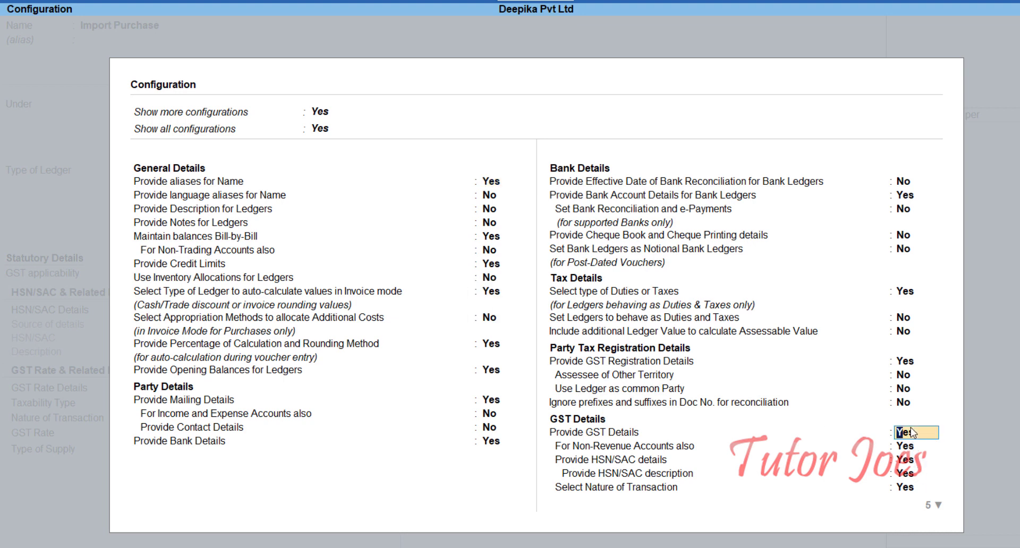
{"action": "key", "text": "Return"}
{"action": "key", "text": "Return"}
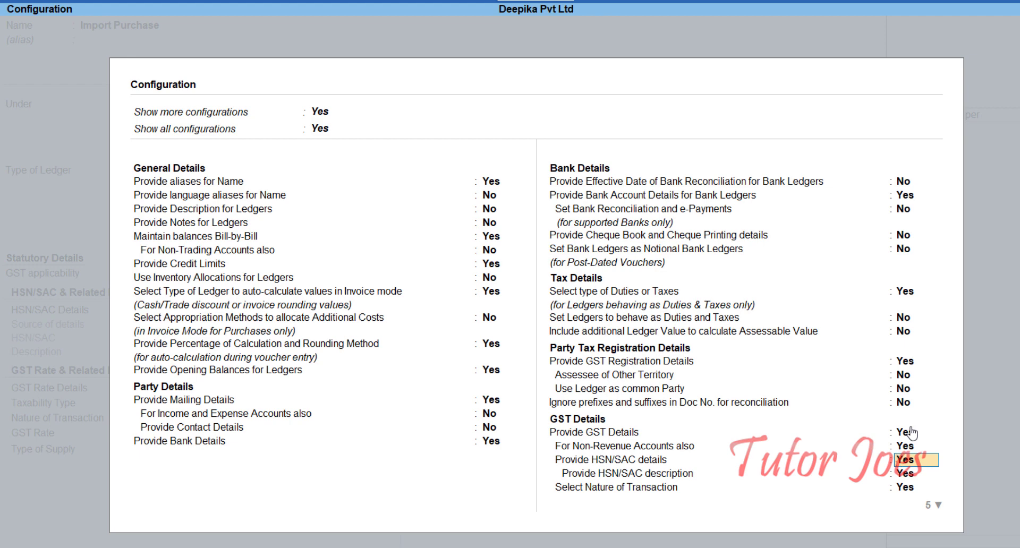
{"action": "key", "text": "Return"}
{"action": "key", "text": "Return"}
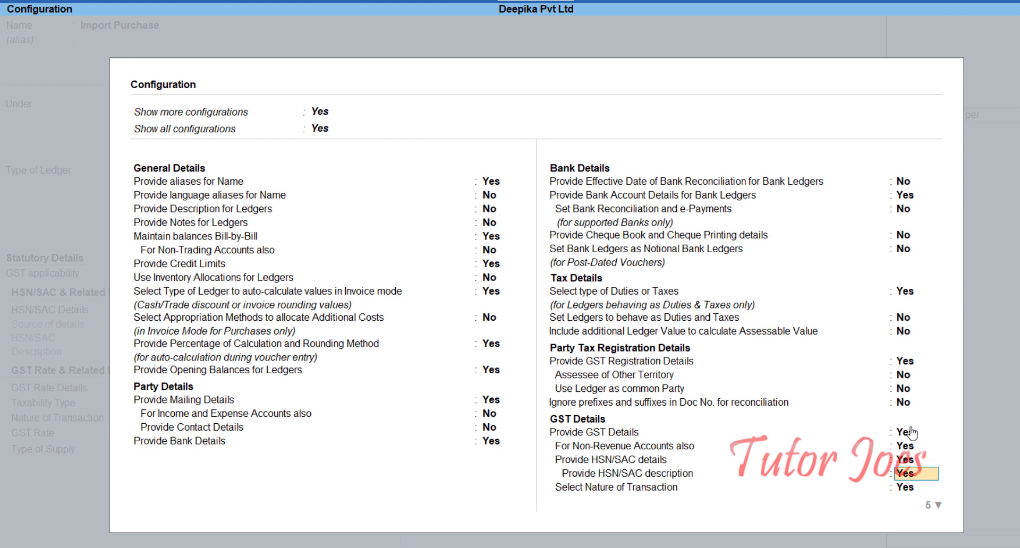
{"action": "key", "text": "Return"}
{"action": "key", "text": "Return"}
{"action": "key", "text": "Return"}
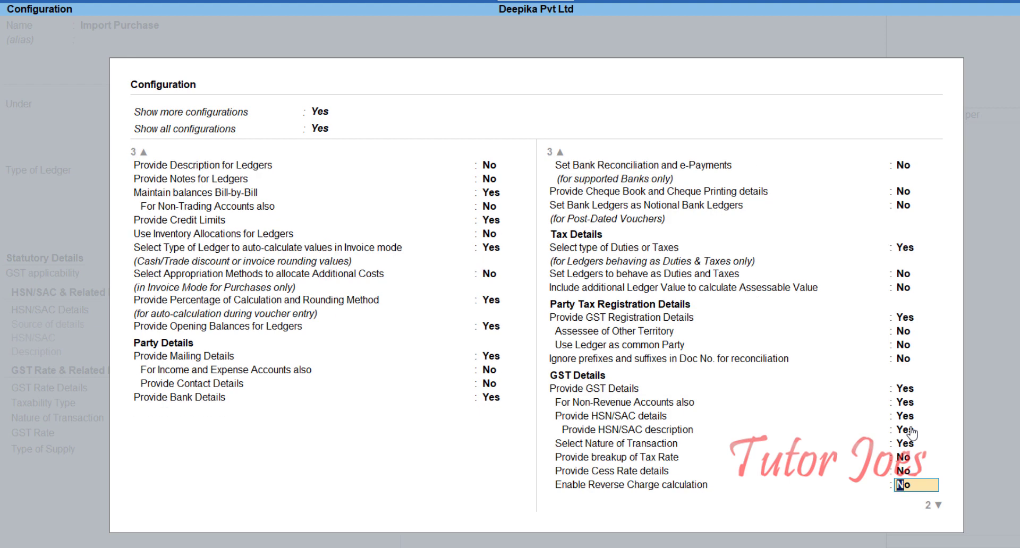
{"action": "type", "text": "y"}
{"action": "key", "text": "Return"}
{"action": "key", "text": "Return"}
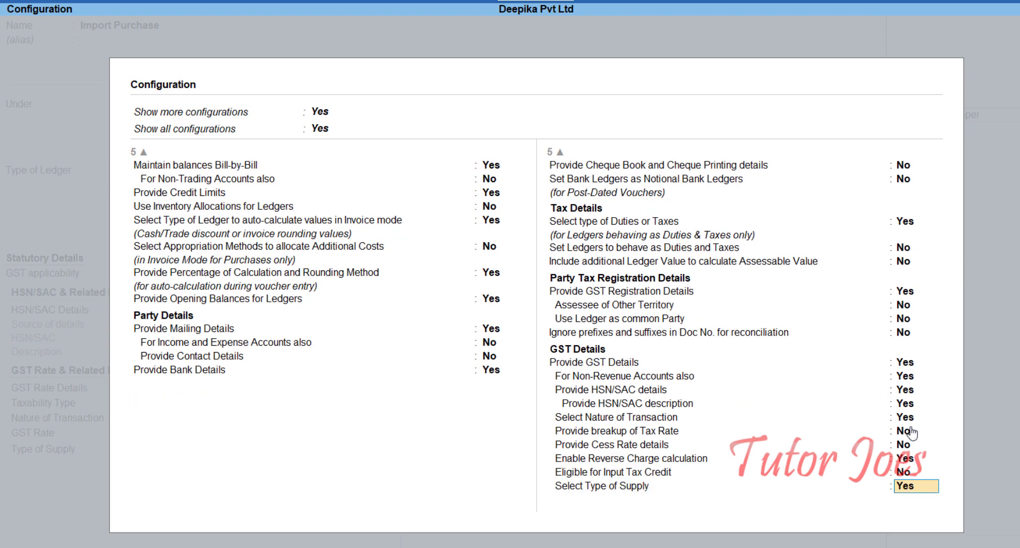
{"action": "key", "text": "Return"}
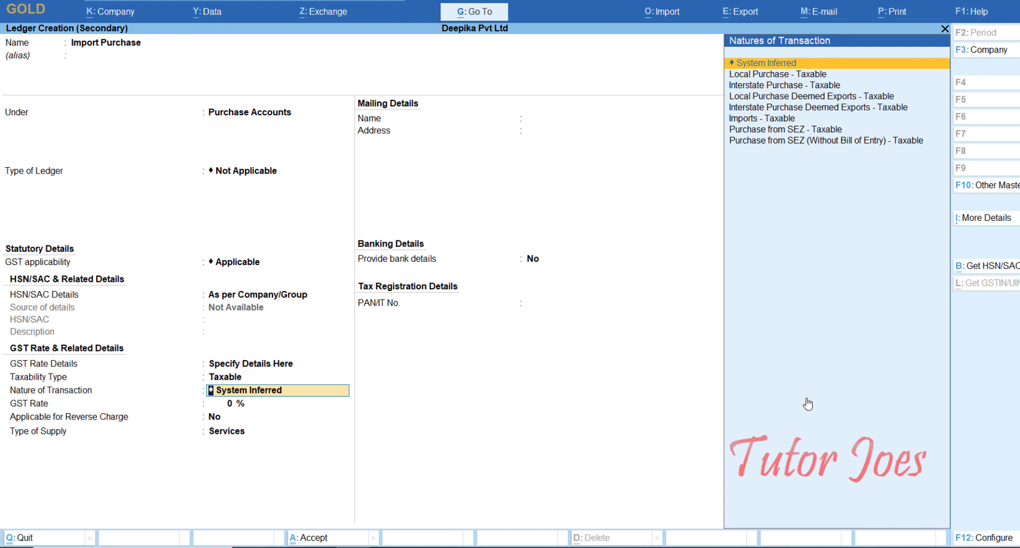
Set the ledger's nature of transaction to Imports - Taxable and the GST rate to 18%.
{"action": "key", "text": "Down"}
{"action": "key", "text": "Down"}
{"action": "key", "text": "Down"}
{"action": "key", "text": "Down"}
{"action": "key", "text": "Down"}
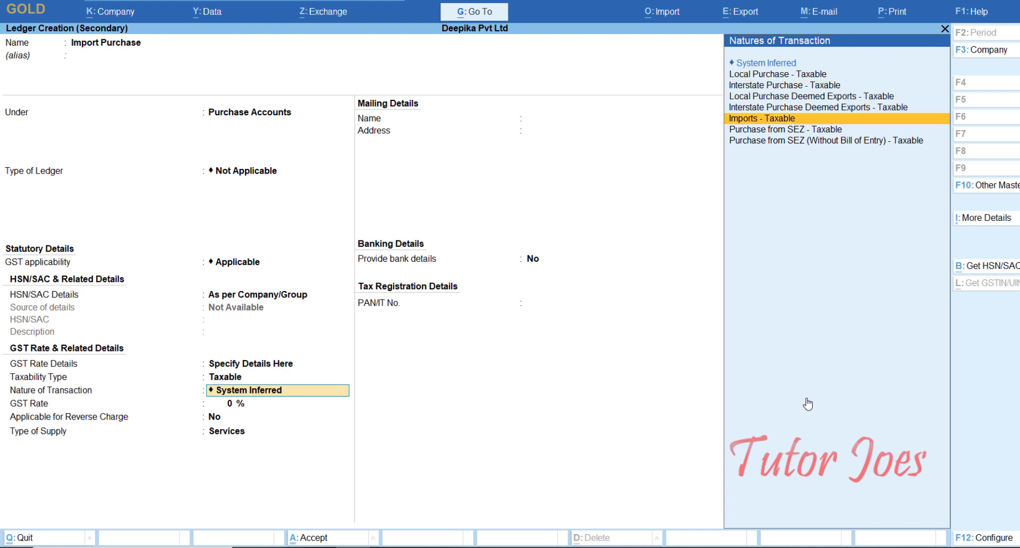
{"action": "key", "text": "Return"}
{"action": "type", "text": "18"}
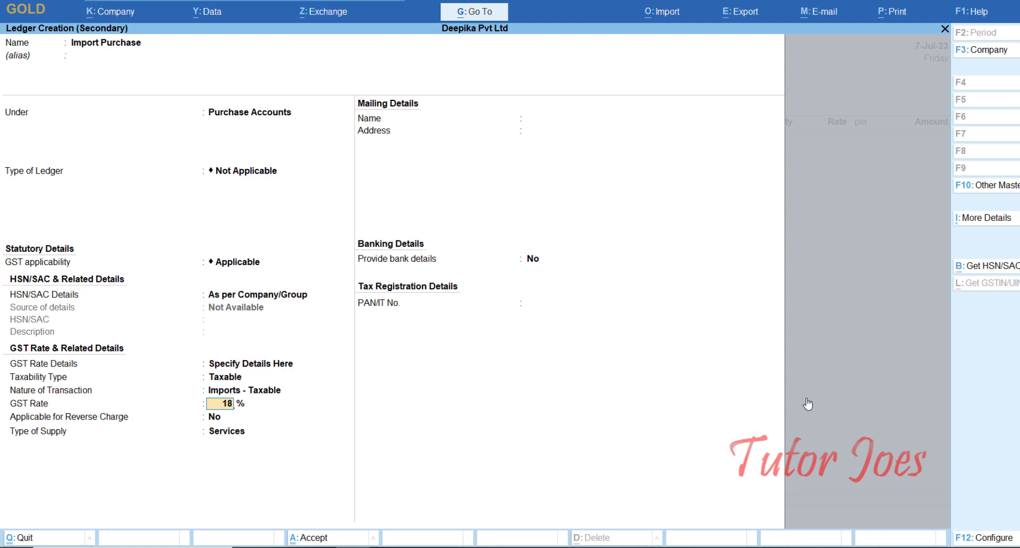
{"action": "key", "text": "Return"}
{"action": "key", "text": "Return"}
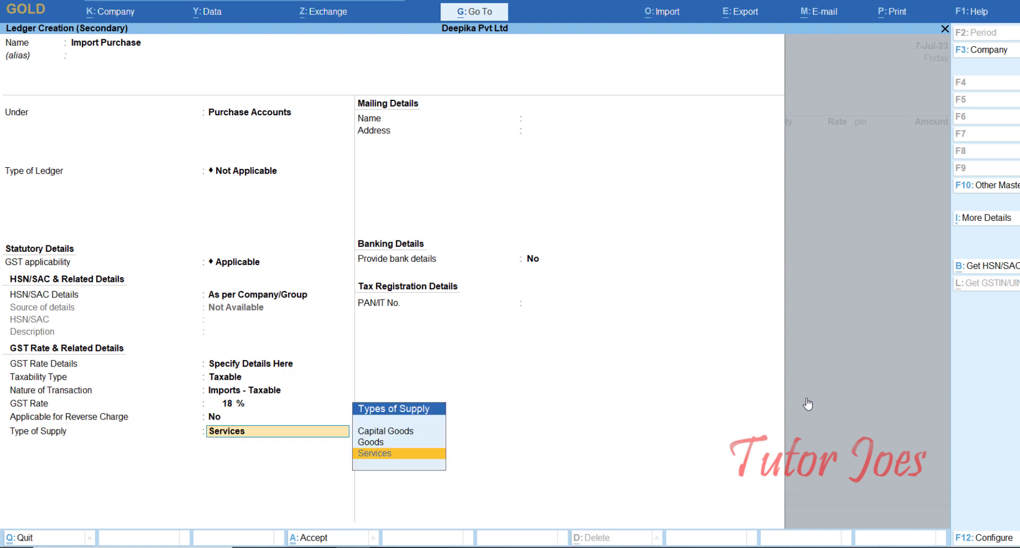
Make the Import Purchase ledger applicable for reverse charge, set the type of supply to Goods, and accept the remaining ledger details.
{"action": "key", "text": "BackSpace"}
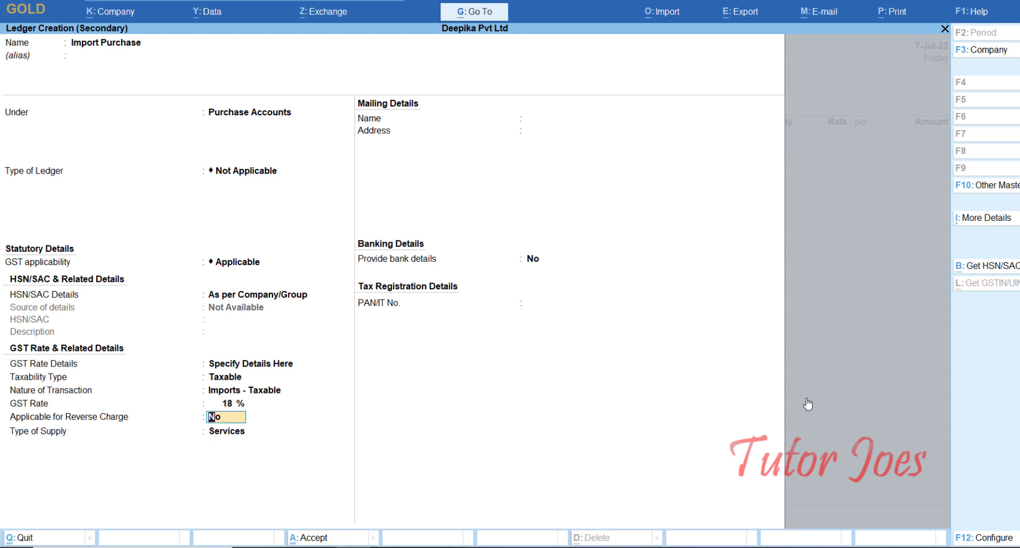
{"action": "type", "text": "y"}
{"action": "key", "text": "Return"}
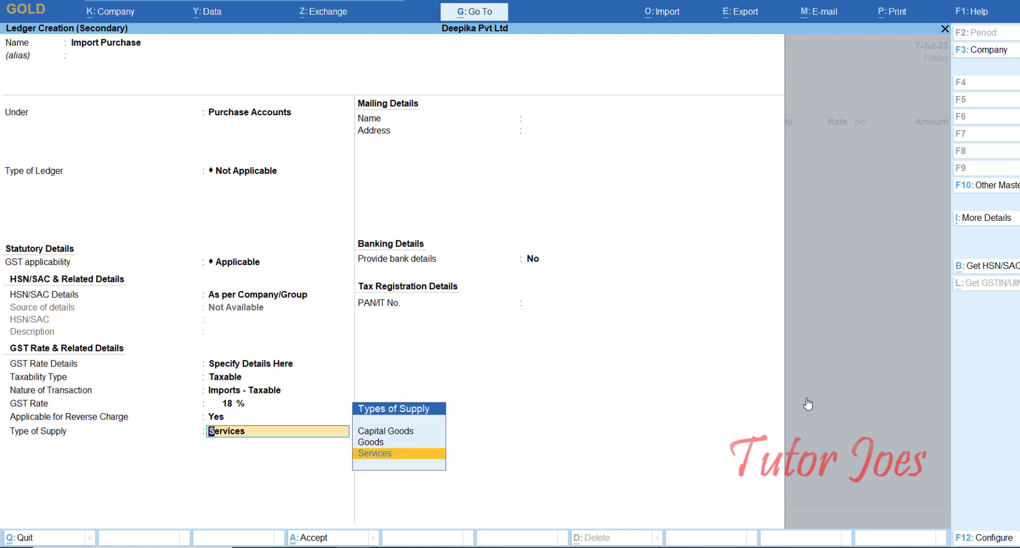
{"action": "key", "text": "Up"}
{"action": "key", "text": "Return"}
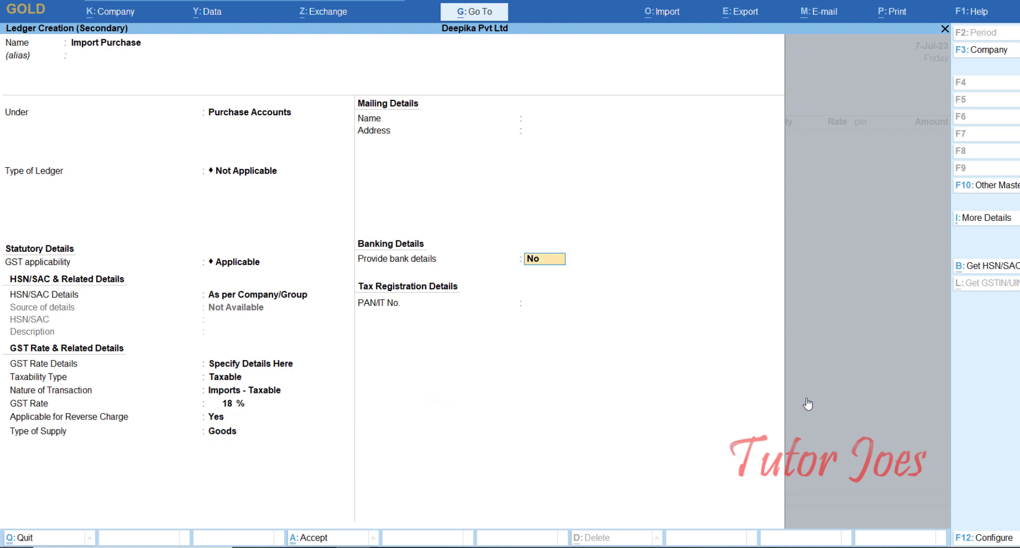
{"action": "key", "text": "Return"}
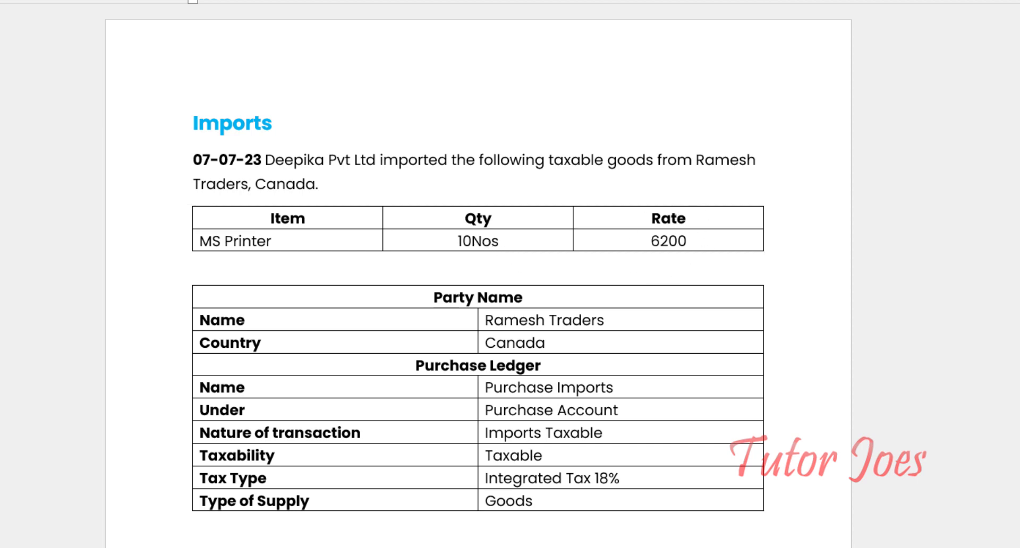
Switch back to TallyPrime and add the item MS Printer with a quantity of 10 nos at a rate of 6200.
{"action": "key", "text": "alt+Tab"}
{"action": "type", "text": "m"}
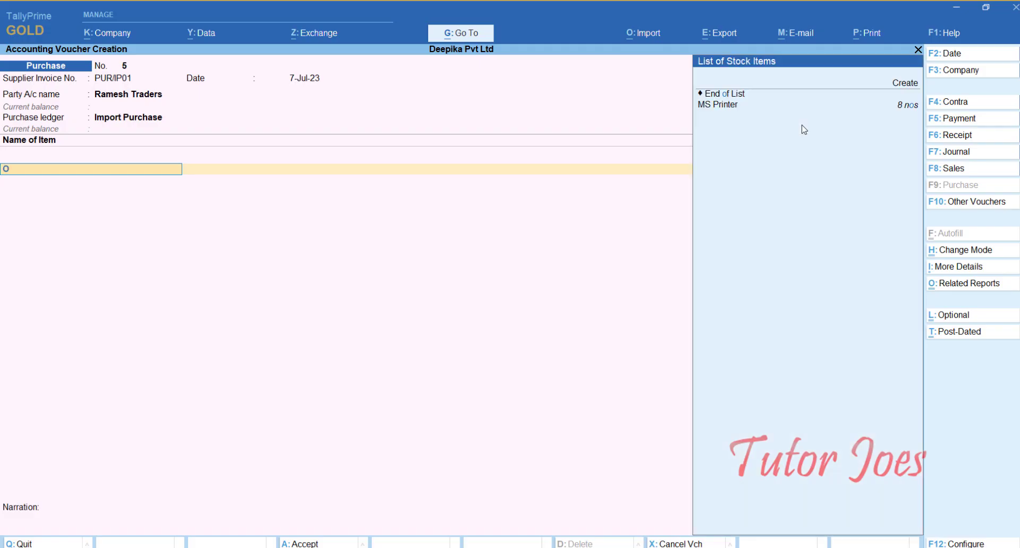
{"action": "key", "text": "Return"}
{"action": "type", "text": "10"}
{"action": "key", "text": "Return"}
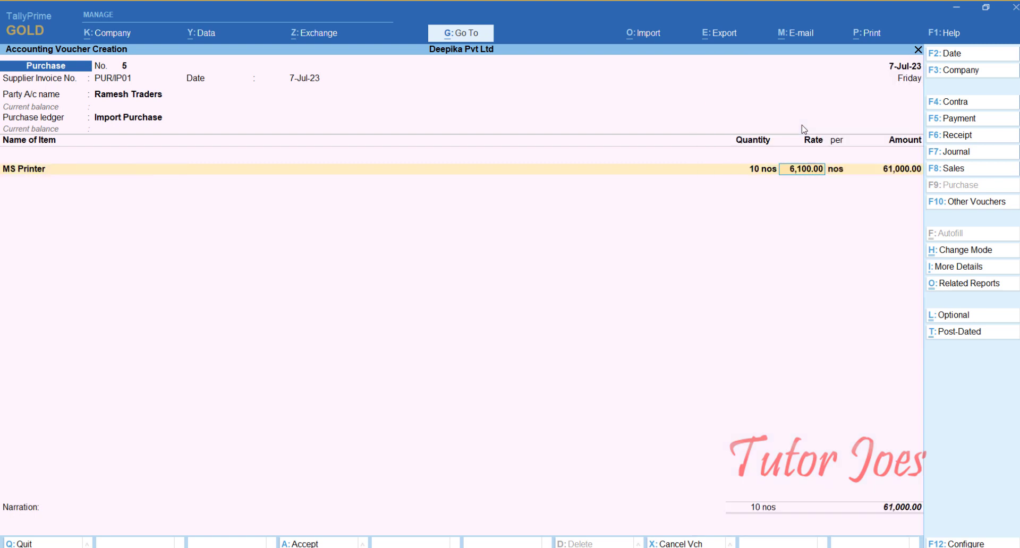
{"action": "type", "text": "6200"}
{"action": "key", "text": "Return"}
Override the GST taxable value of the MS Printer line with 62000.
{"action": "key", "text": "Return"}
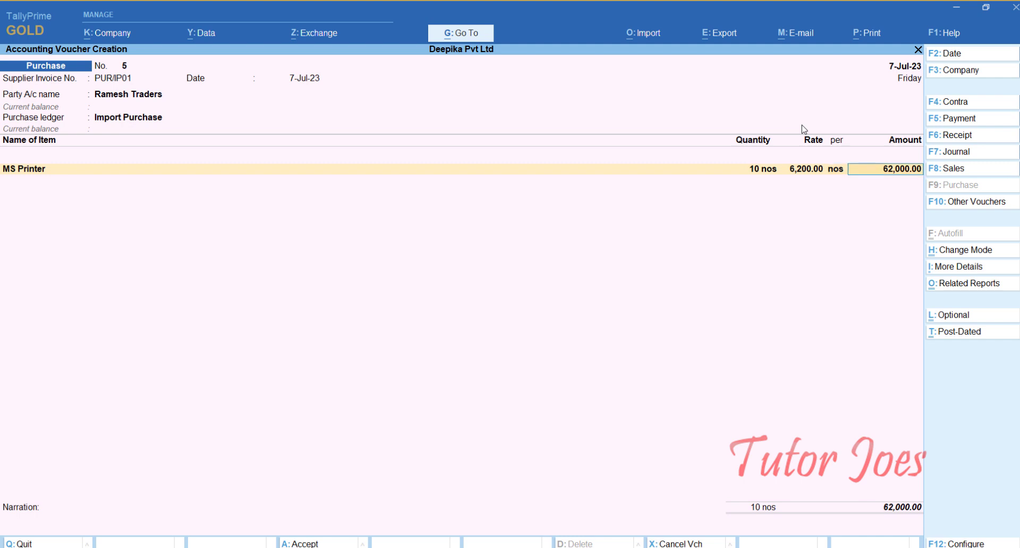
{"action": "key", "text": "Return"}
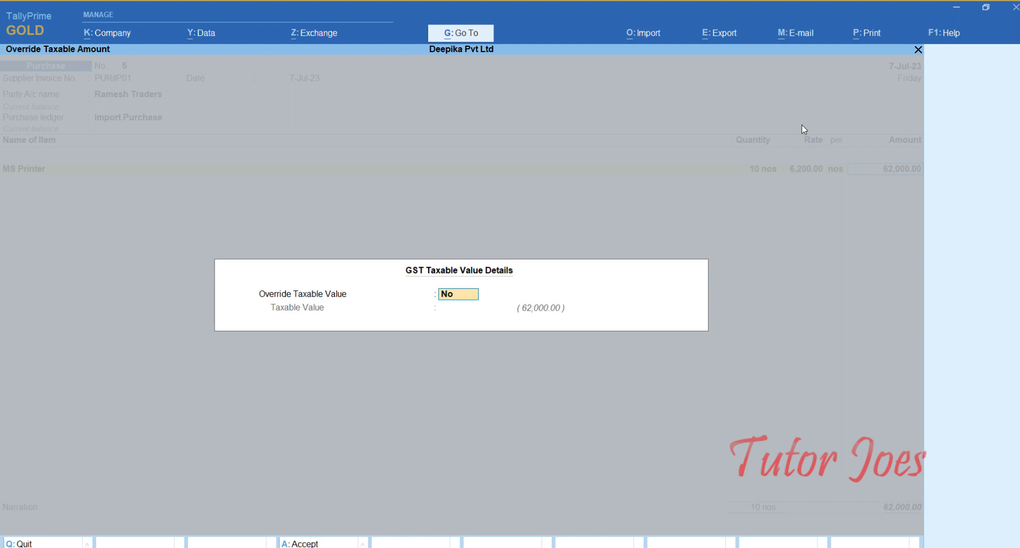
{"action": "key", "text": "y"}
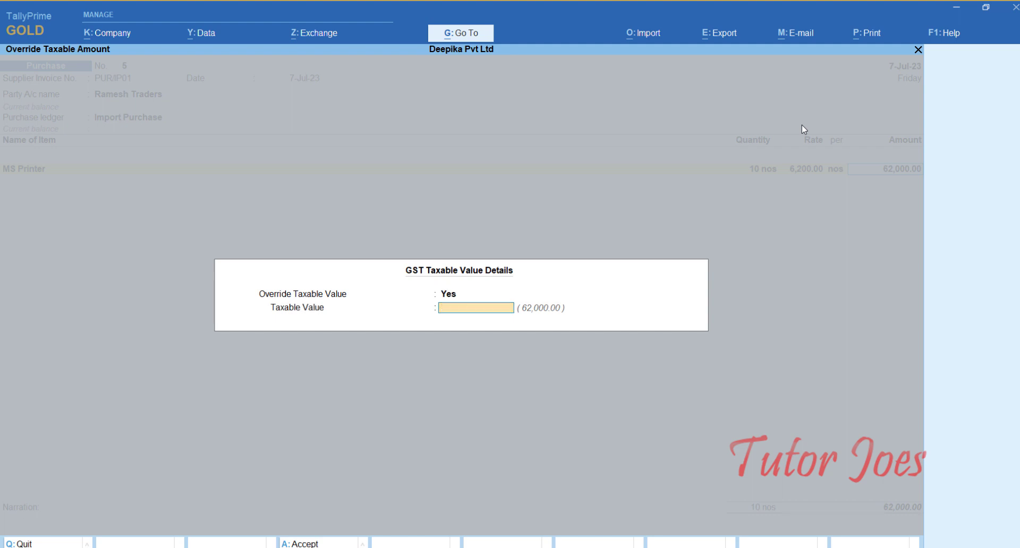
{"action": "type", "text": "62000"}
{"action": "key", "text": "Return"}
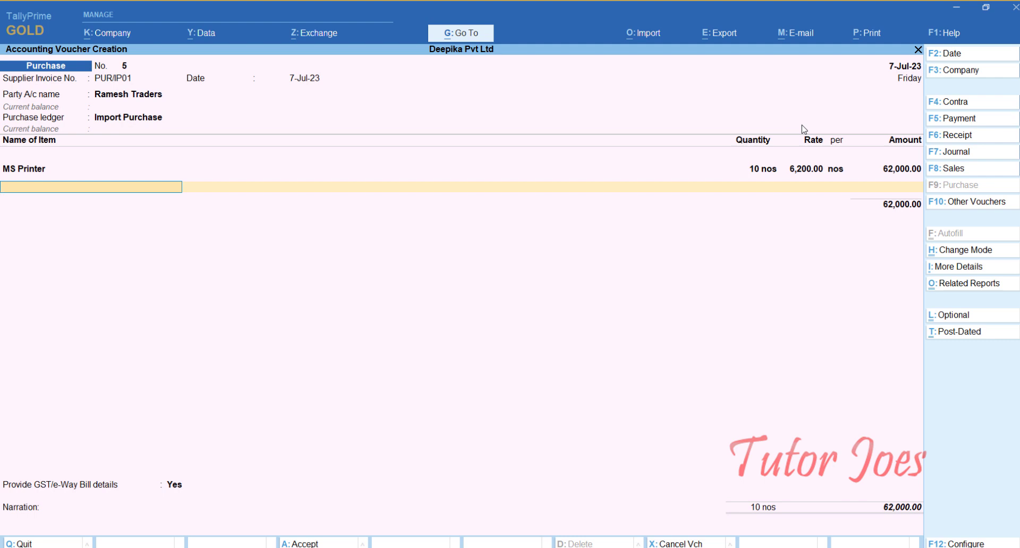
End the item and ledger lists, set Provide GST/e-Way Bill details to No, and leave the narration blank.
{"action": "key", "text": "Return"}
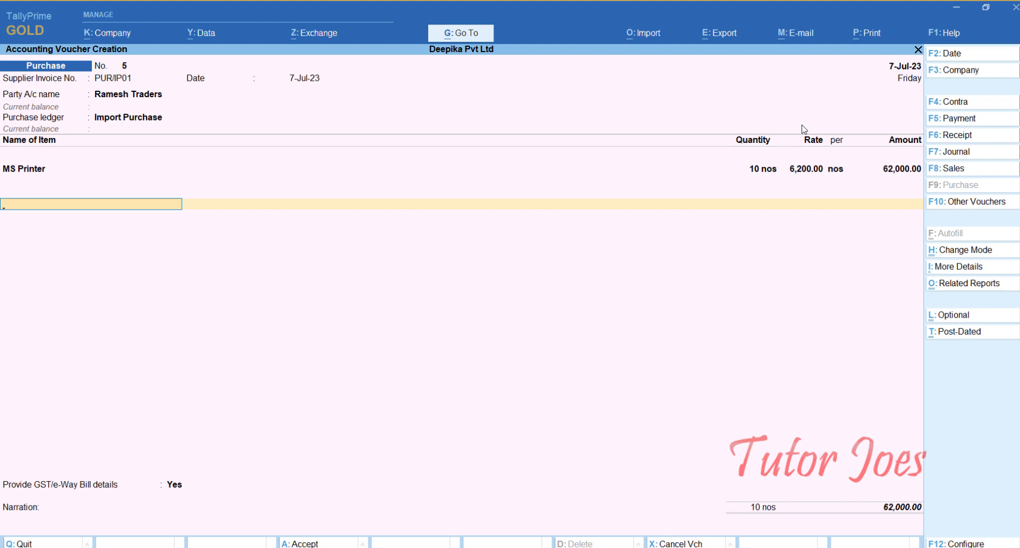
{"action": "key", "text": "Return"}
{"action": "key", "text": "Up"}
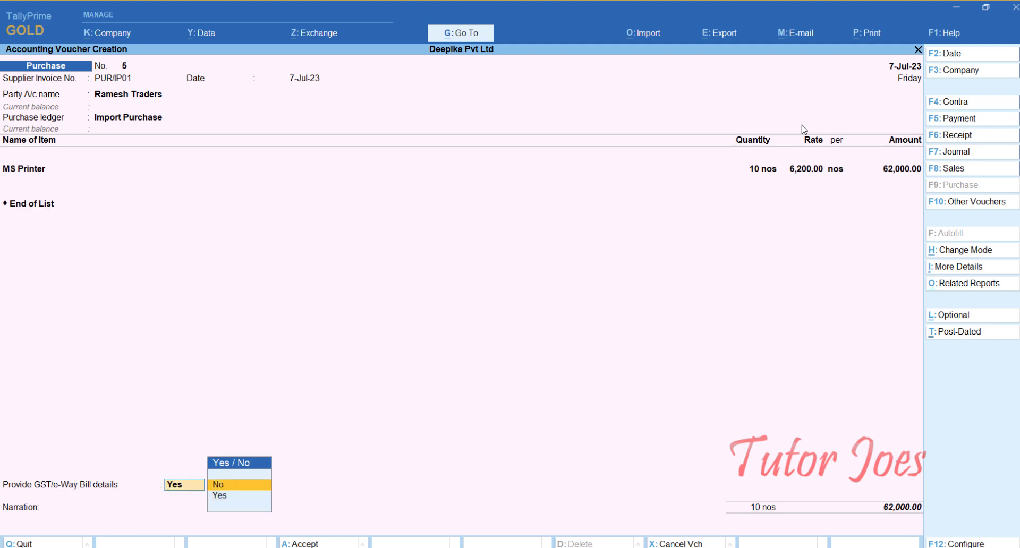
{"action": "key", "text": "Return"}
Assign the full amount to New Ref PUR/IP01 in the bill-wise details for Ramesh Traders and save the purchase voucher.
{"action": "key", "text": "Return"}
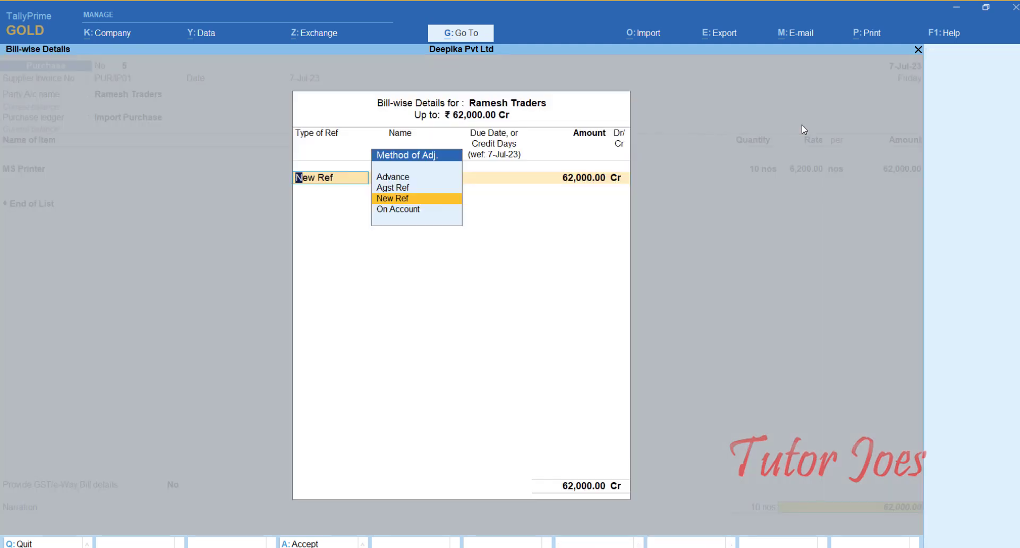
{"action": "key", "text": "Return"}
{"action": "key", "text": "Return"}
{"action": "key", "text": "Return"}
{"action": "key", "text": "Return"}
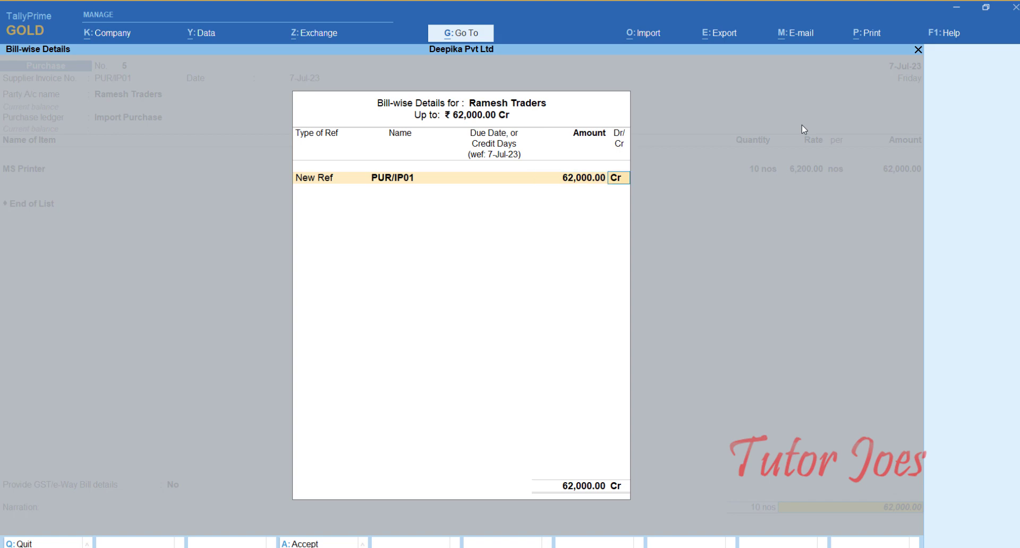
{"action": "key", "text": "Return"}
{"action": "key", "text": "Return"}
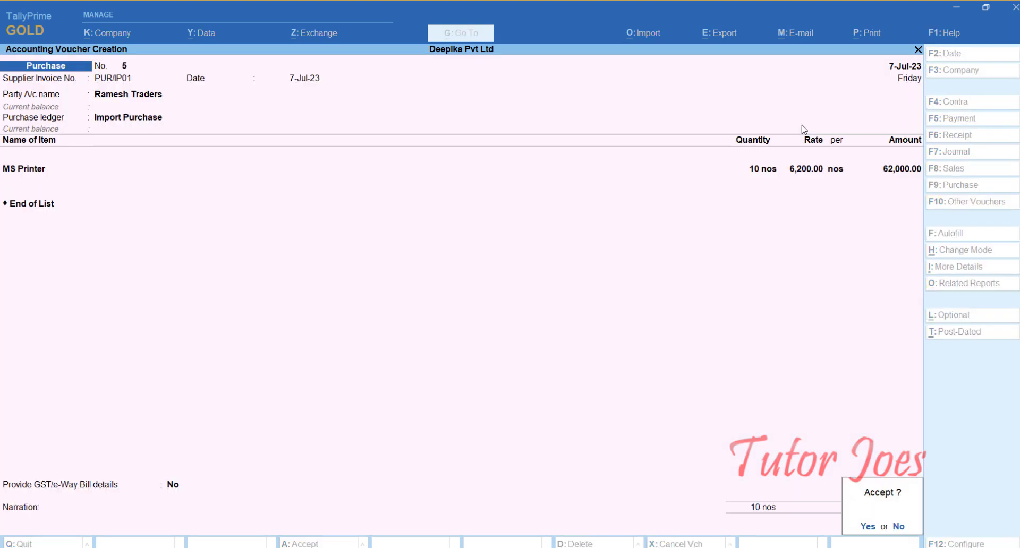
{"action": "key", "text": "Return"}
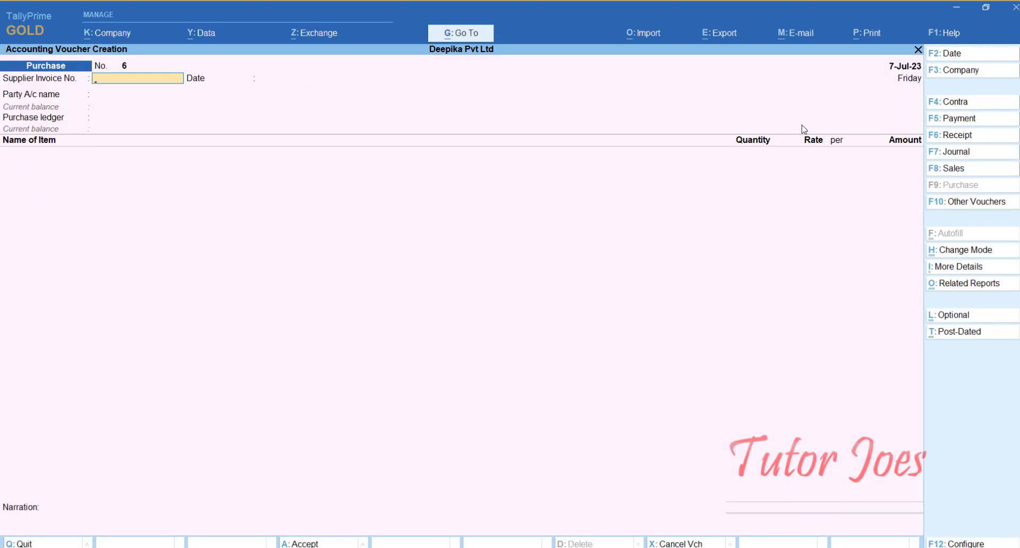
Open the GSTR-2A Reconciliation report.
{"action": "key", "text": "alt+g"}
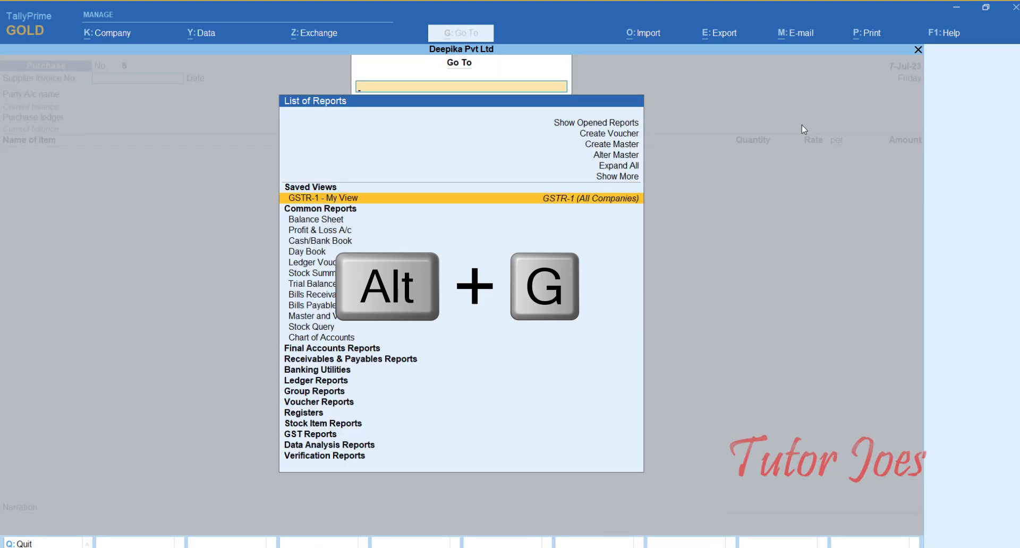
{"action": "type", "text": "G"}
{"action": "type", "text": "t"}
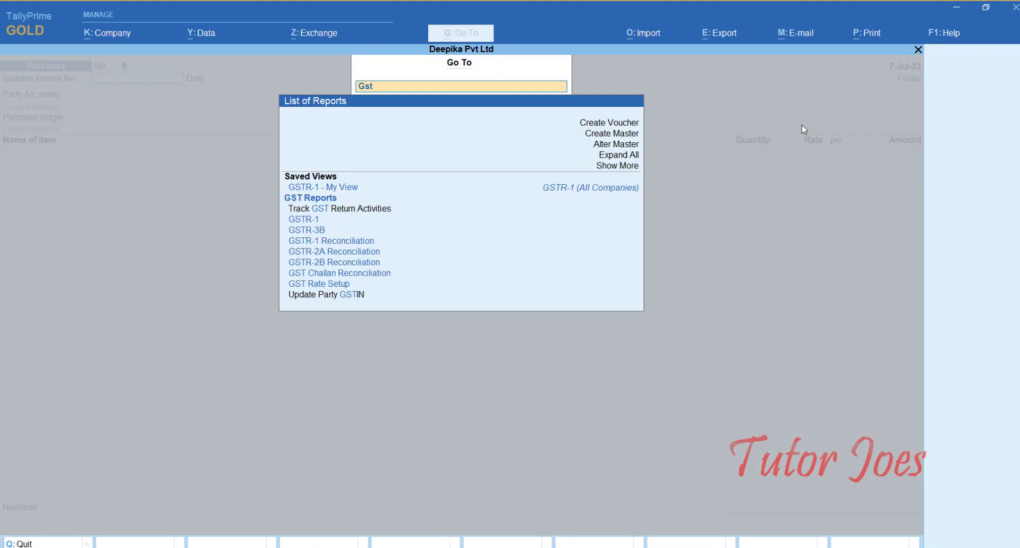
{"action": "key", "text": "Down"}
{"action": "key", "text": "Down"}
{"action": "key", "text": "Down"}
{"action": "key", "text": "Down"}
{"action": "key", "text": "Down"}
{"action": "key", "text": "Down"}
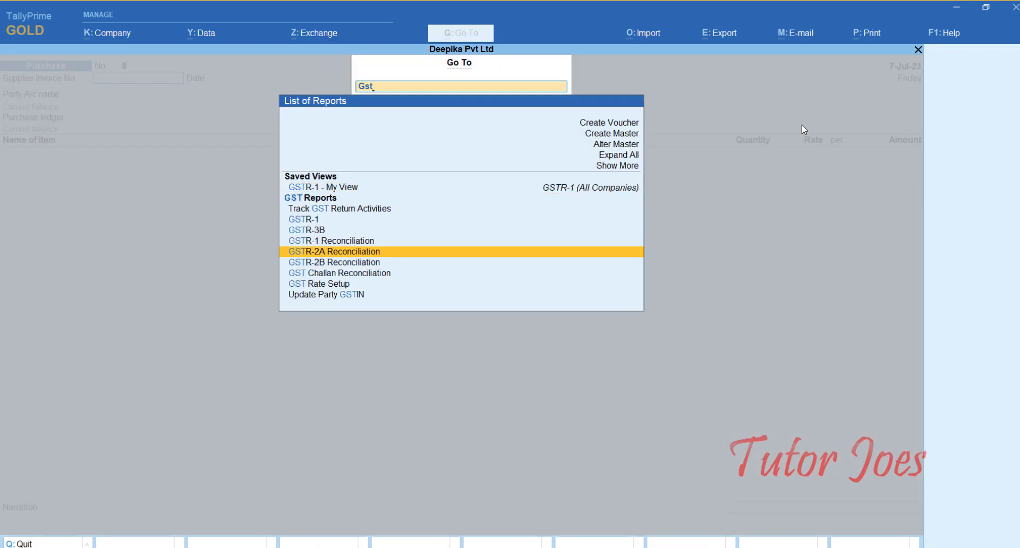
{"action": "key", "text": "Return"}
{"action": "key", "text": "Down"}
{"action": "key", "text": "Down"}
{"action": "key", "text": "Down"}
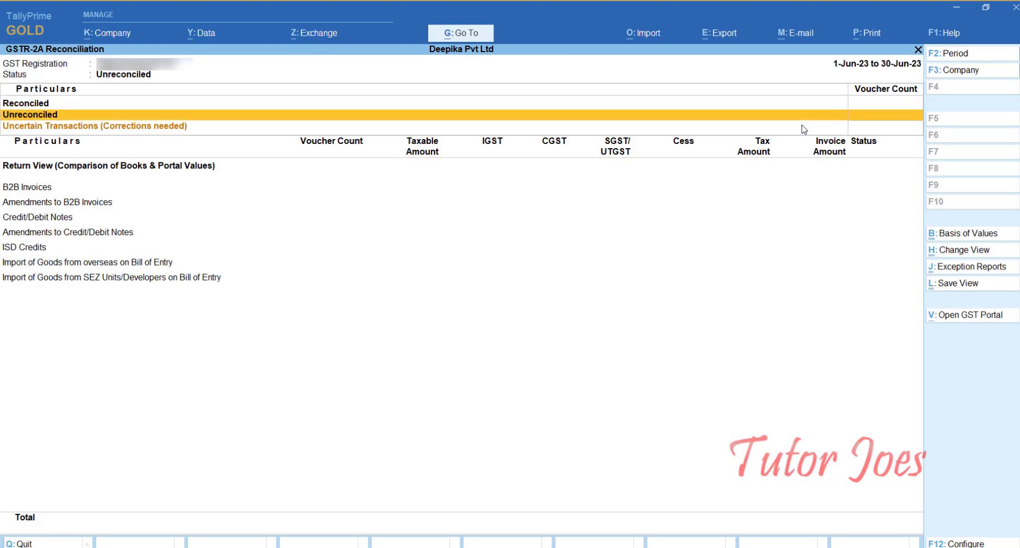
Change the reconciliation report period to 1-7-2023 through 31-7-2023.
{"action": "key", "text": "F2"}
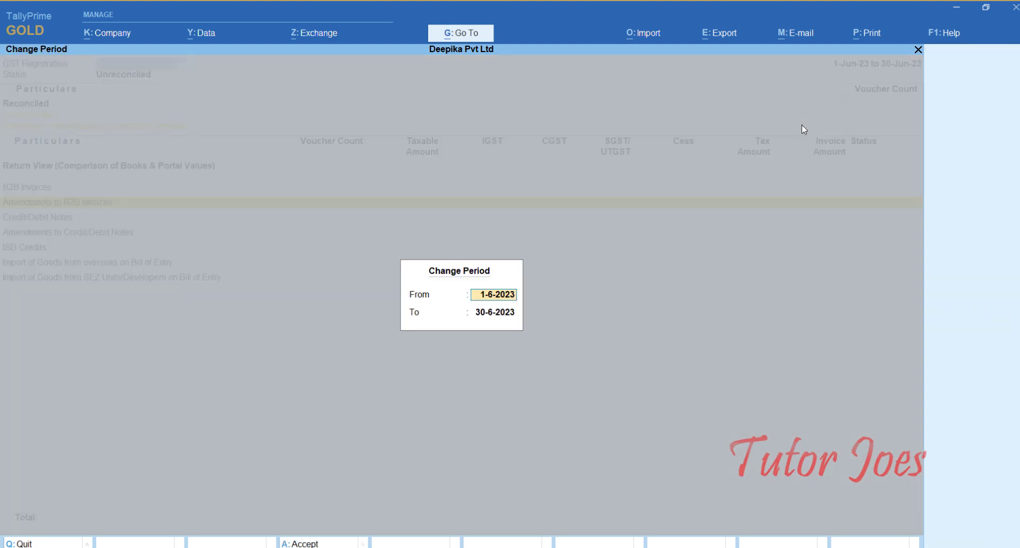
{"action": "key", "text": "BackSpace"}
{"action": "key", "text": "BackSpace"}
{"action": "key", "text": "BackSpace"}
{"action": "key", "text": "BackSpace"}
{"action": "key", "text": "BackSpace"}
{"action": "key", "text": "BackSpace"}
{"action": "key", "text": "BackSpace"}
{"action": "key", "text": "BackSpace"}
{"action": "type", "text": "1-7"}
{"action": "key", "text": "Return"}
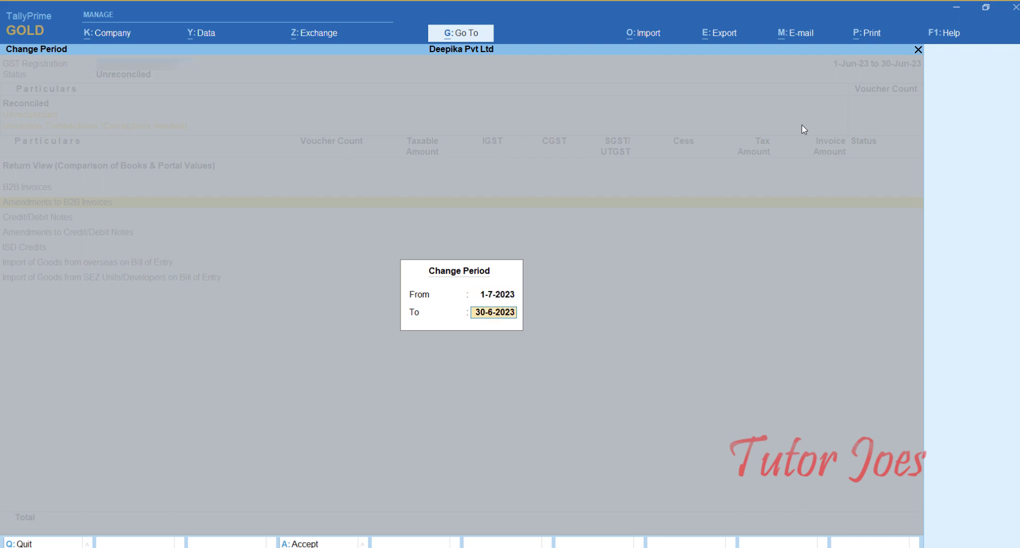
{"action": "key", "text": "BackSpace"}
{"action": "key", "text": "BackSpace"}
{"action": "key", "text": "BackSpace"}
{"action": "key", "text": "BackSpace"}
{"action": "key", "text": "BackSpace"}
{"action": "key", "text": "BackSpace"}
{"action": "key", "text": "BackSpace"}
{"action": "key", "text": "BackSpace"}
{"action": "key", "text": "BackSpace"}
{"action": "type", "text": "31-7"}
{"action": "key", "text": "Return"}
Open the uncertain transactions and list the vouchers whose Bill of Entry No. is incorrect or not specified.
{"action": "key", "text": "Down"}
{"action": "key", "text": "Down"}
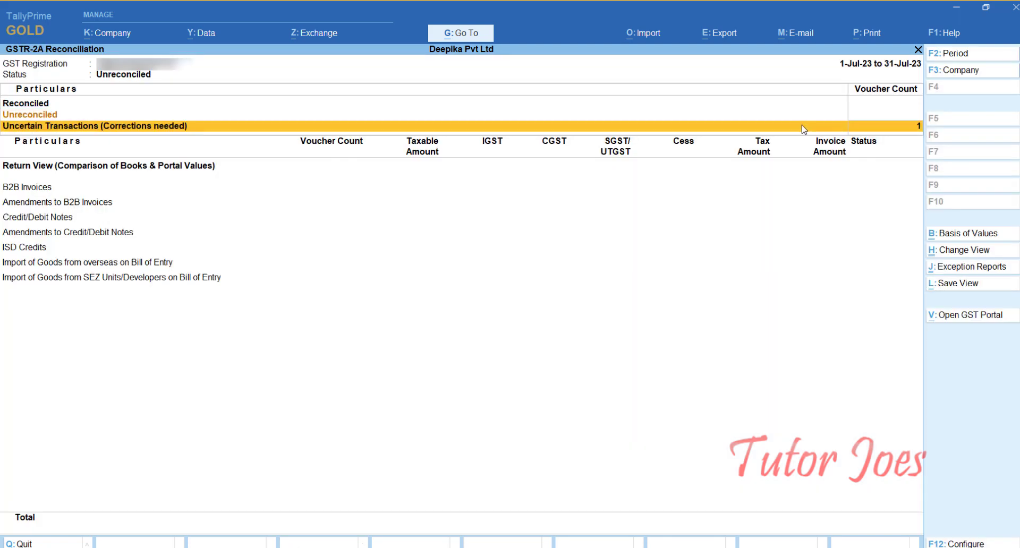
{"action": "key", "text": "Return"}
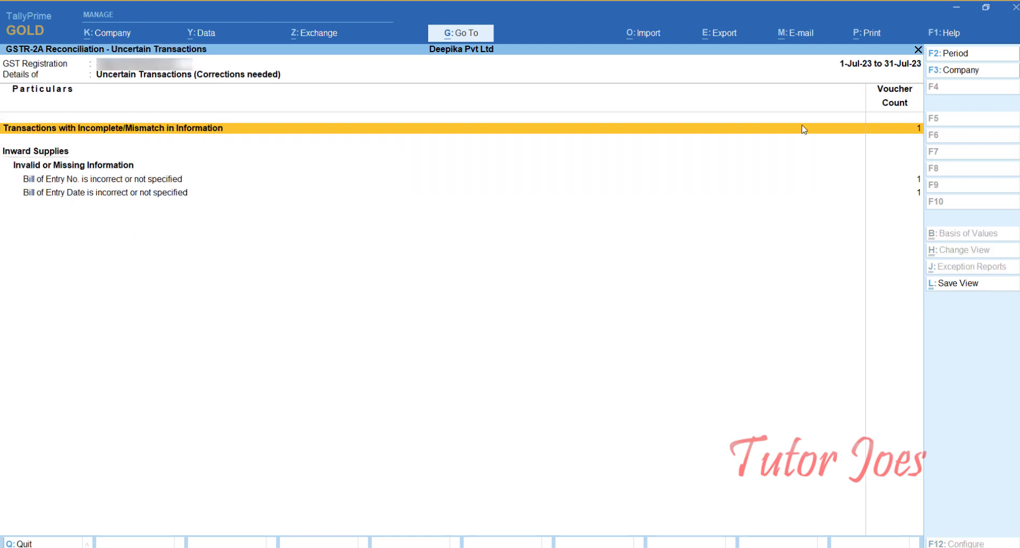
{"action": "key", "text": "Down"}
{"action": "key", "text": "Down"}
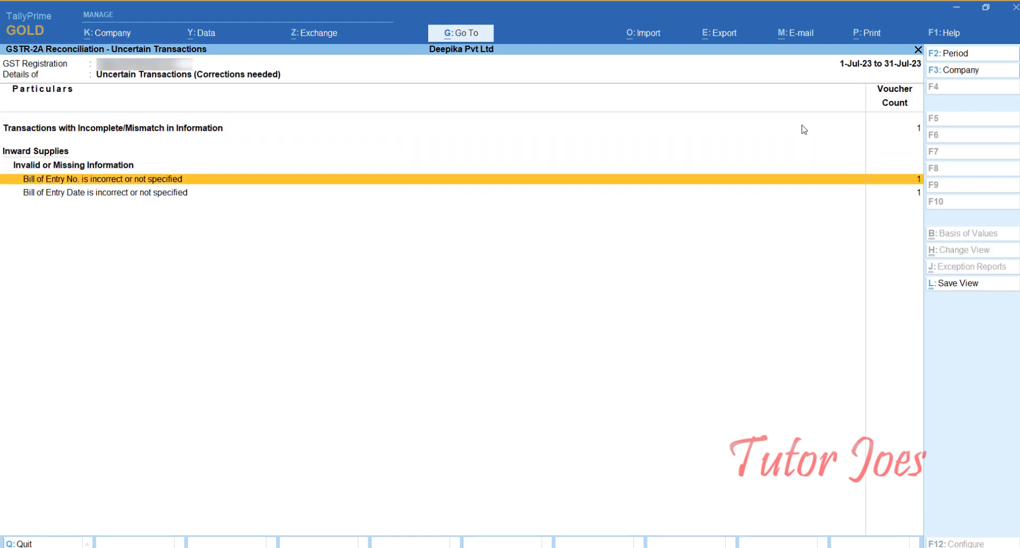
{"action": "key", "text": "Return"}
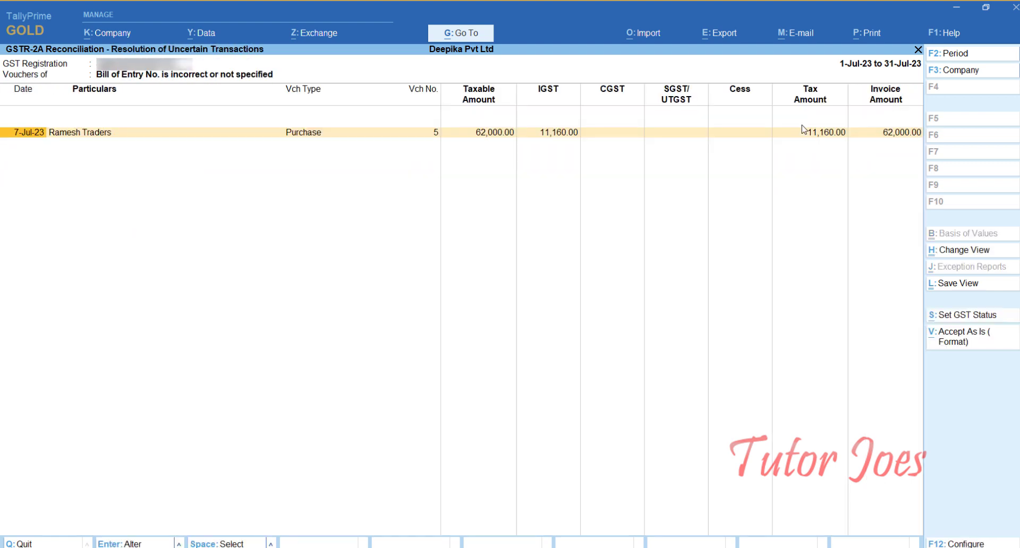
Open the import details of the Ramesh Traders voucher, skip the shipping fields, and set the country to Canada.
{"action": "key", "text": "Return"}
{"action": "key", "text": "Return"}
{"action": "key", "text": "Return"}
{"action": "key", "text": "Return"}
{"action": "key", "text": "Return"}
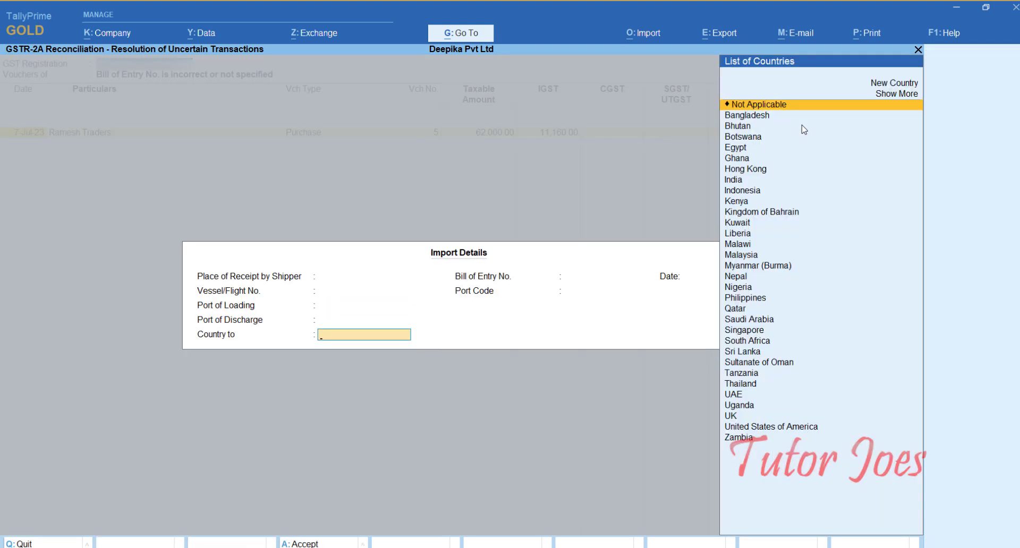
{"action": "type", "text": "Ca"}
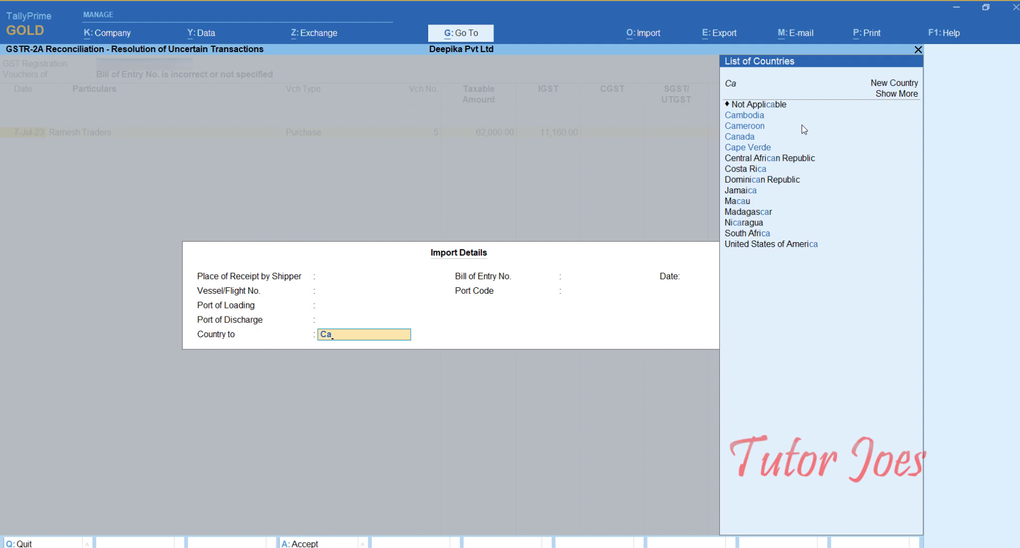
{"action": "key", "text": "Up"}
{"action": "key", "text": "Return"}
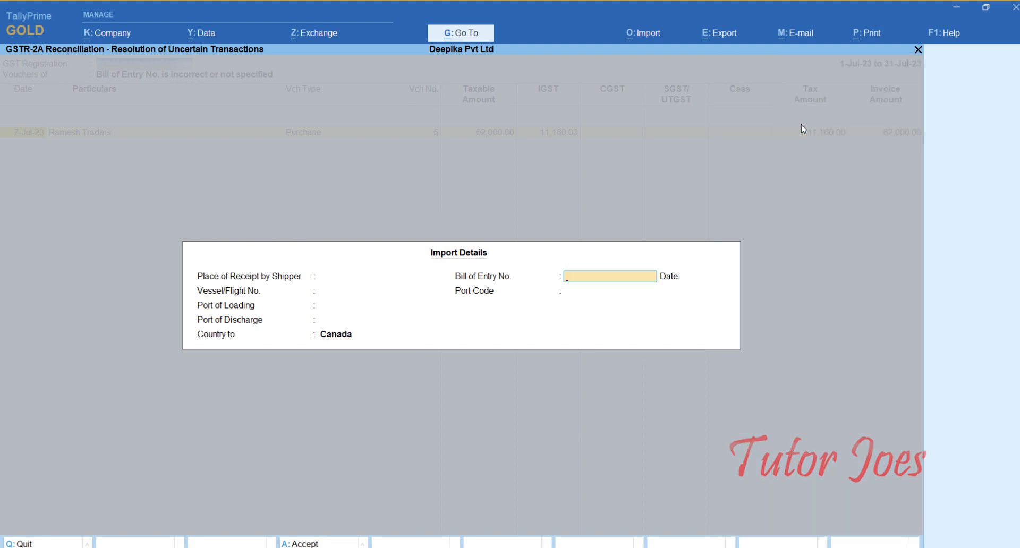
Enter Bill of Entry No. 102 dated 7-7 in the import details.
{"action": "type", "text": "102"}
{"action": "key", "text": "Return"}
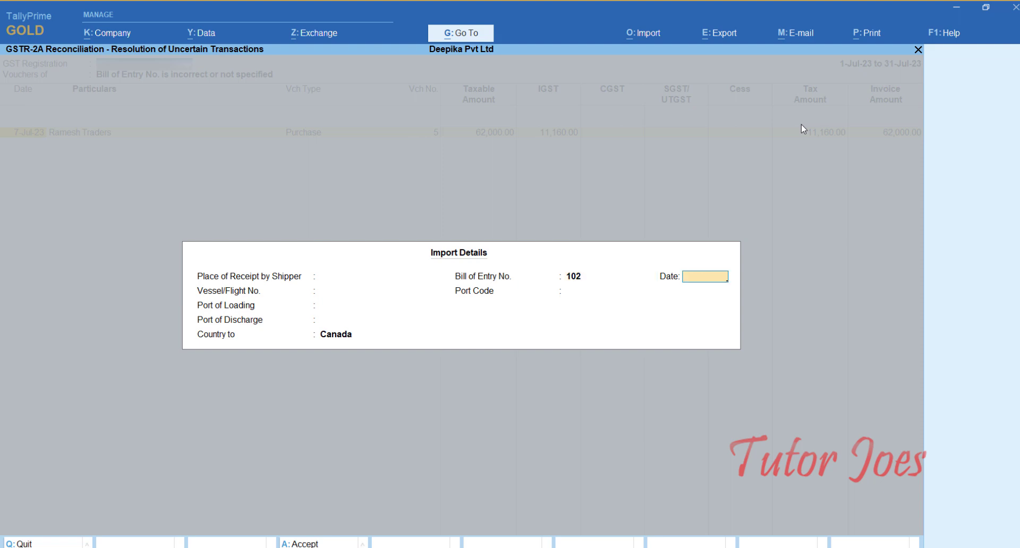
{"action": "type", "text": "7-7"}
{"action": "key", "text": "Return"}
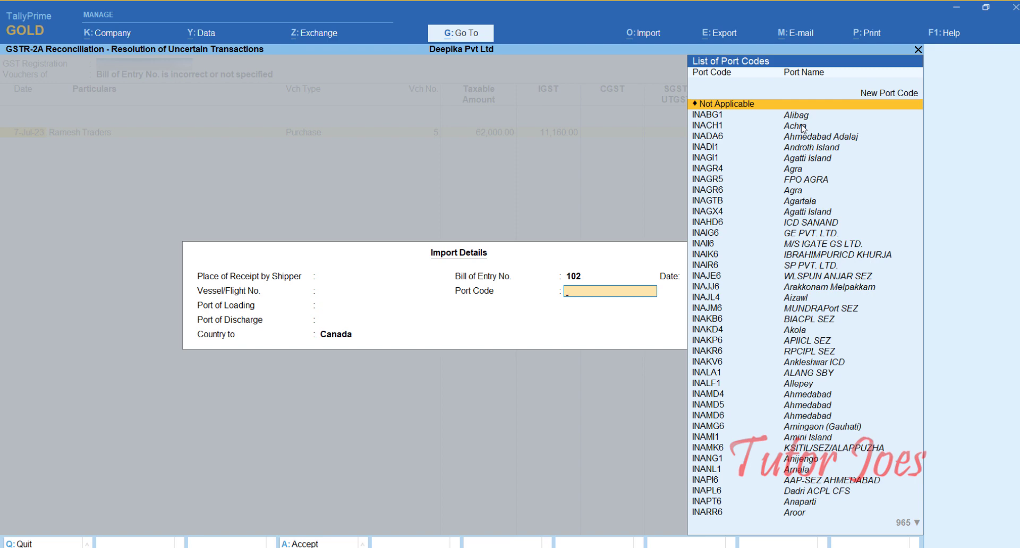
Create the new port code CAPAP for the import details, accept them, and leave the resolution screen.
{"action": "type", "text": "Ca"}
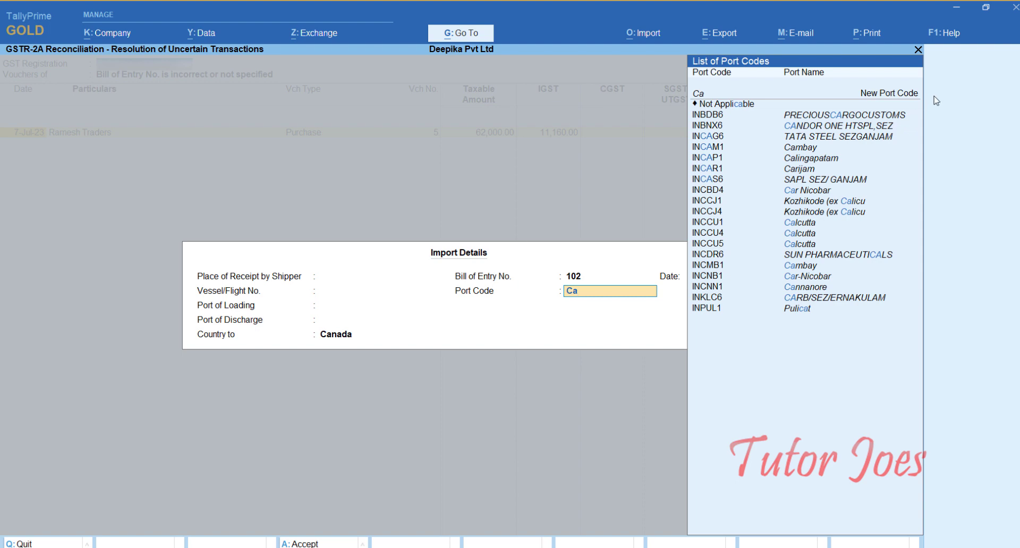
{"action": "left_click", "coordinate": [886, 99]}
{"action": "left_click", "coordinate": [886, 98]}
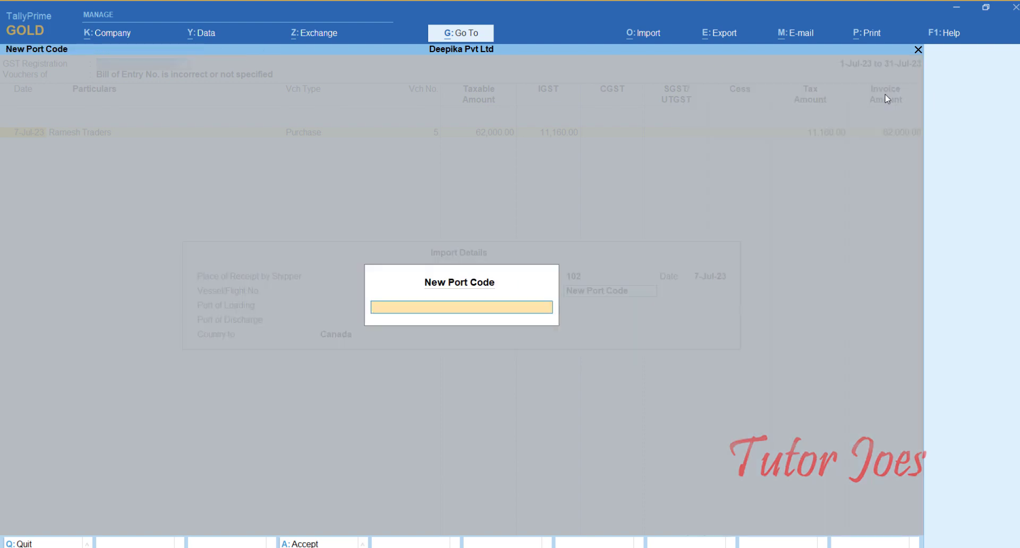
{"action": "type", "text": "CAPAP"}
{"action": "key", "text": "Return"}
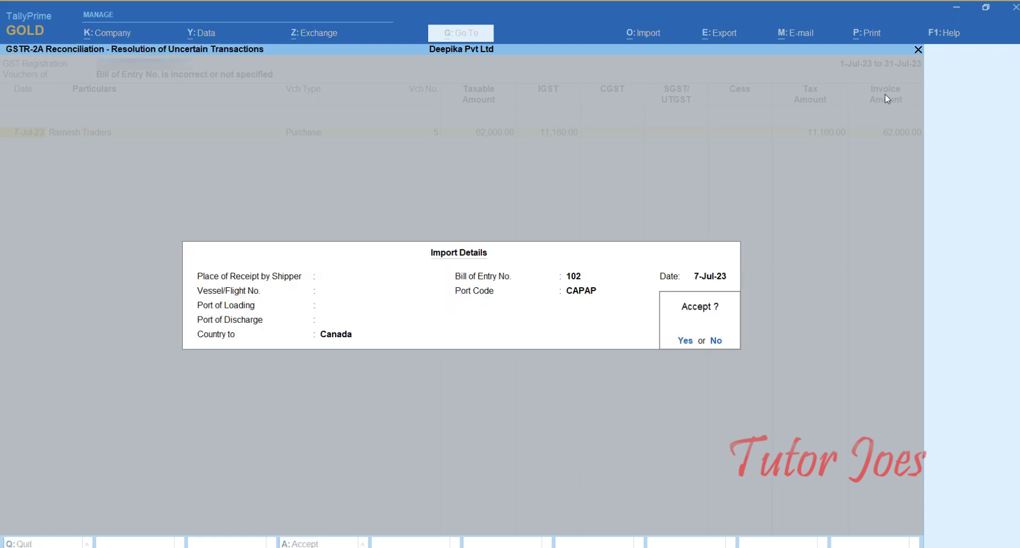
{"action": "key", "text": "Return"}
{"action": "key", "text": "Escape"}
{"action": "key", "text": "Escape"}
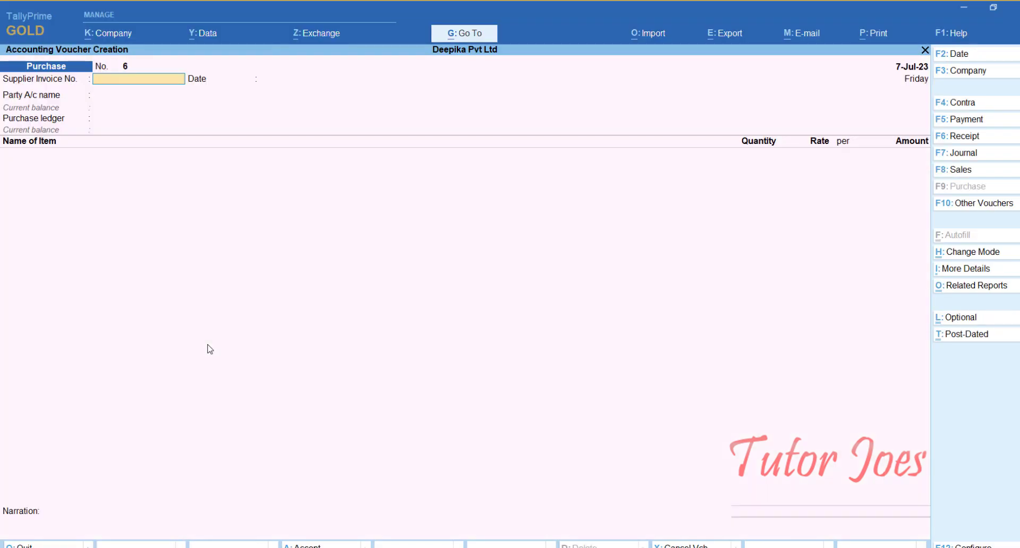
Switch the voucher creation to a Journal voucher and set its date to 7-7-2023.
{"action": "key", "text": "F7"}
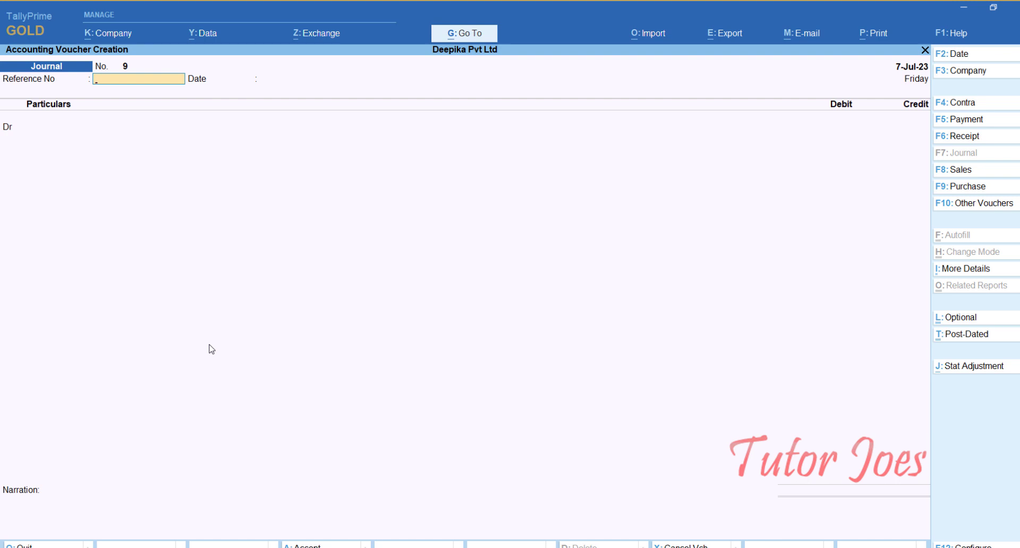
{"action": "key", "text": "F2"}
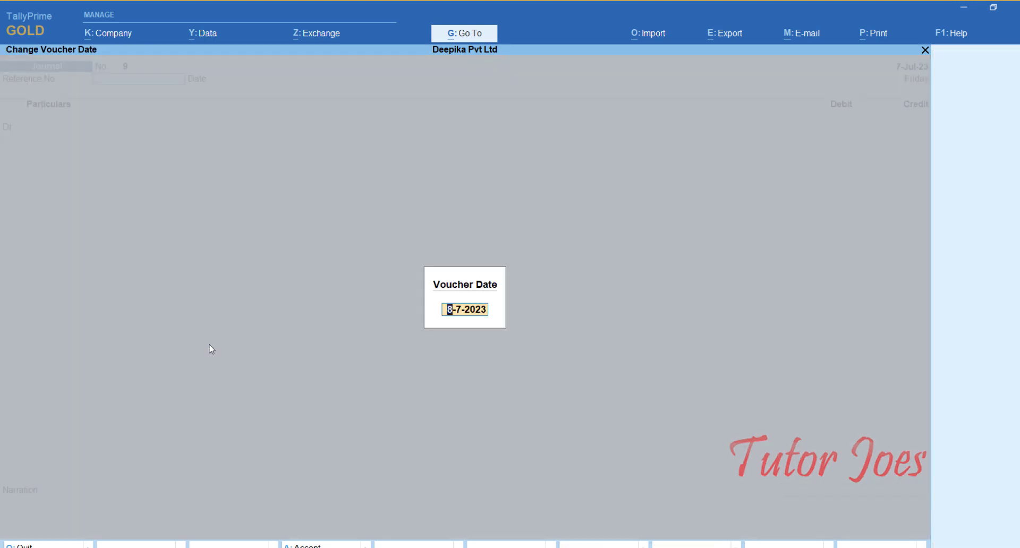
{"action": "type", "text": "7-"}
{"action": "key", "text": "Return"}
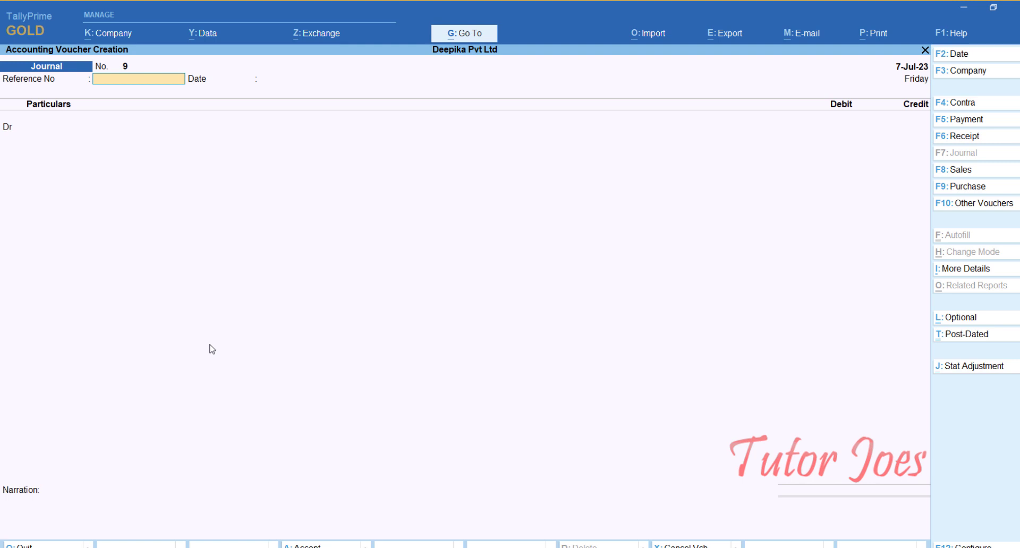
Add a GST stat adjustment to the journal with nature Increase in Tax Liability and additional nature Import of Services.
{"action": "key", "text": "alt+j"}
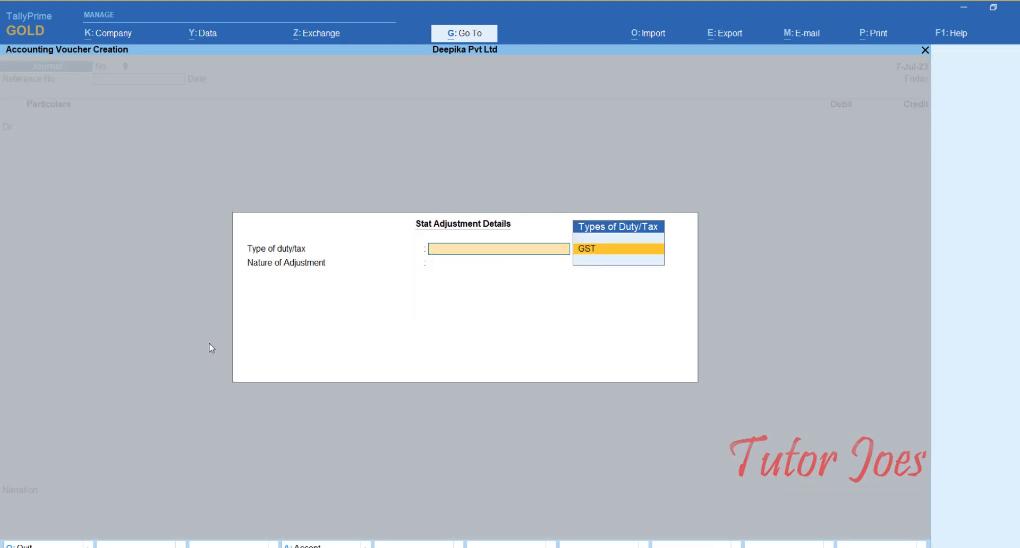
{"action": "key", "text": "Return"}
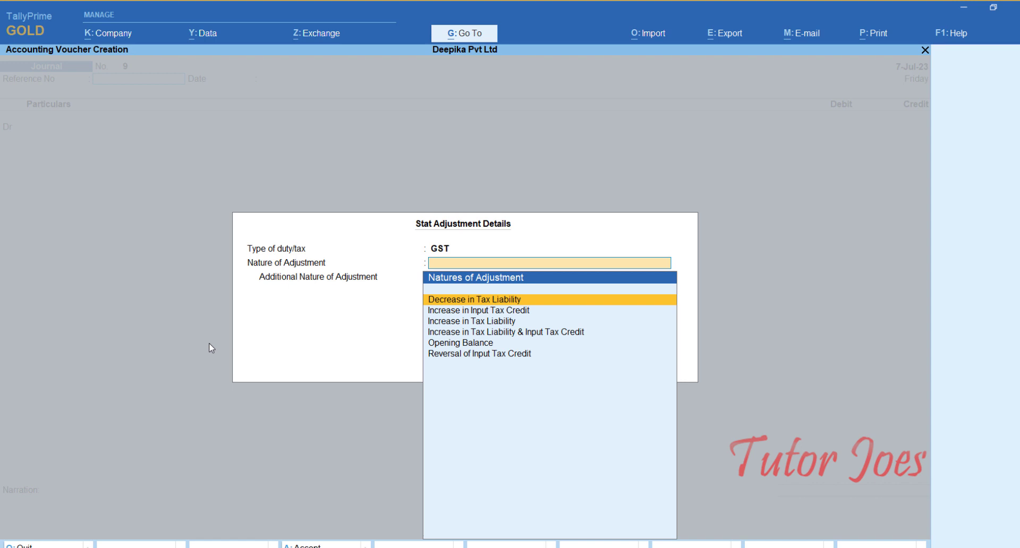
{"action": "key", "text": "Down"}
{"action": "key", "text": "Down"}
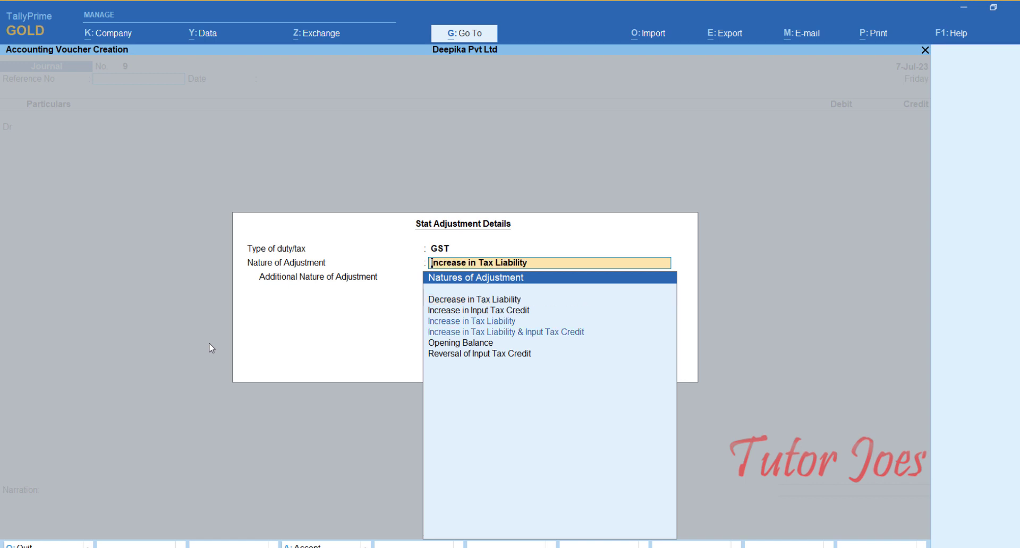
{"action": "key", "text": "Down"}
{"action": "key", "text": "Up"}
{"action": "key", "text": "Return"}
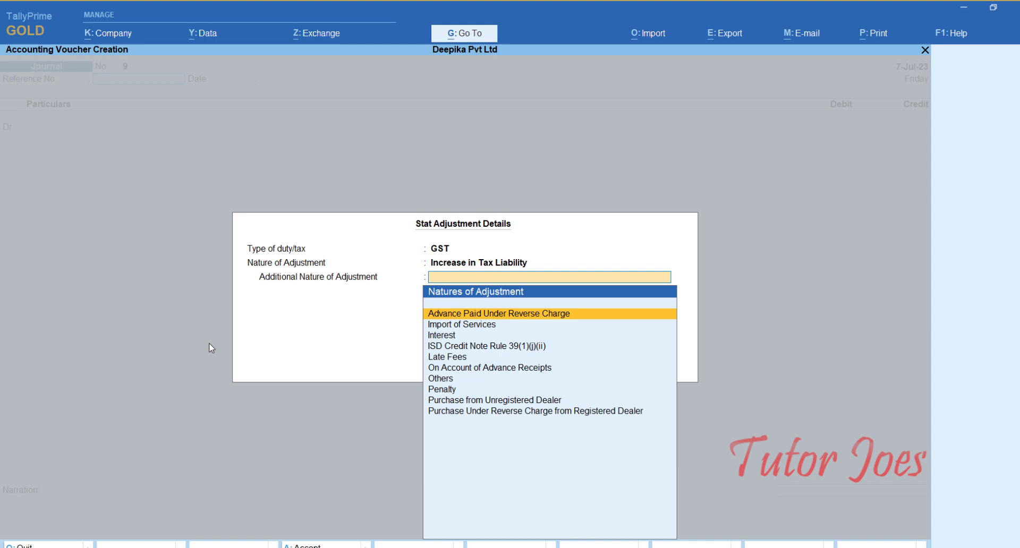
{"action": "key", "text": "Down"}
{"action": "key", "text": "Return"}
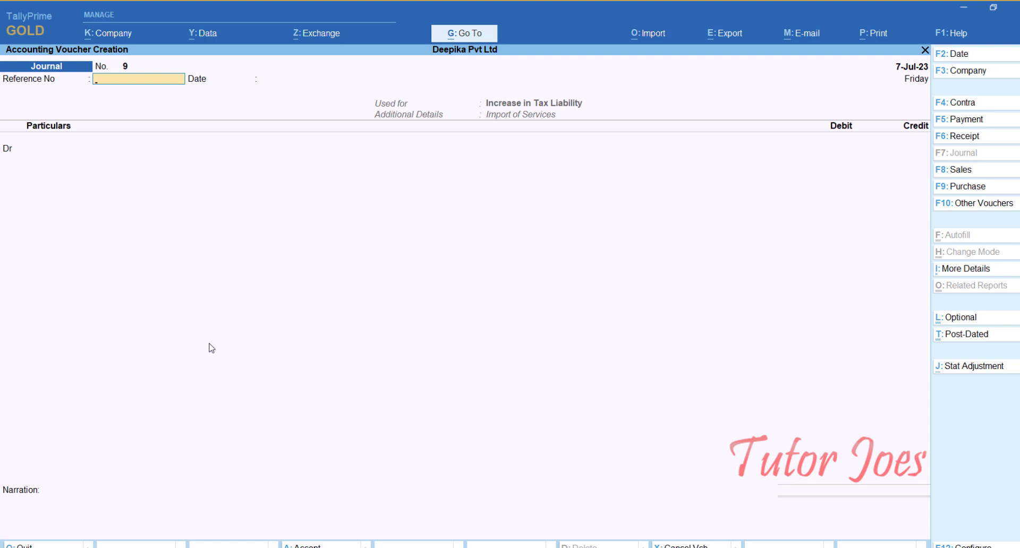
Skip the journal reference and start a new debit ledger named Import Purchase Exp under Indirect Expenses.
{"action": "key", "text": "Return"}
{"action": "key", "text": "Return"}
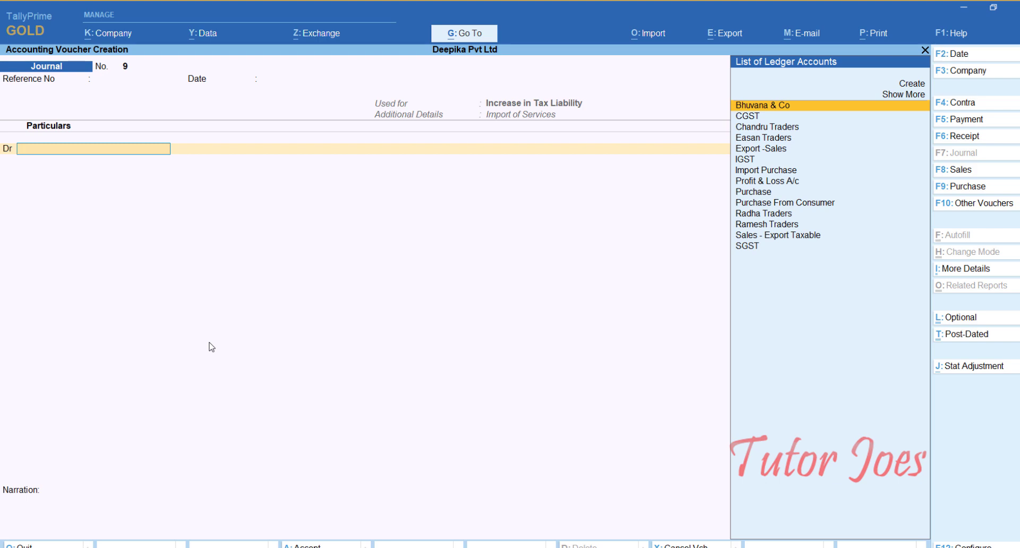
{"action": "key", "text": "alt"}
{"action": "key", "text": "alt+c"}
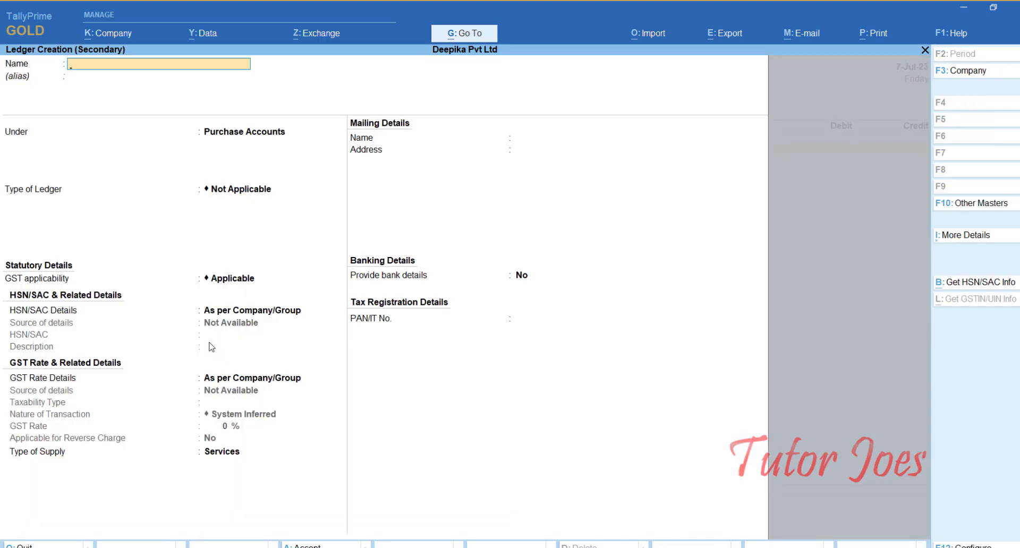
{"action": "type", "text": "Import Purchase exp"}
{"action": "key", "text": "Return"}
{"action": "type", "text": "Ind"}
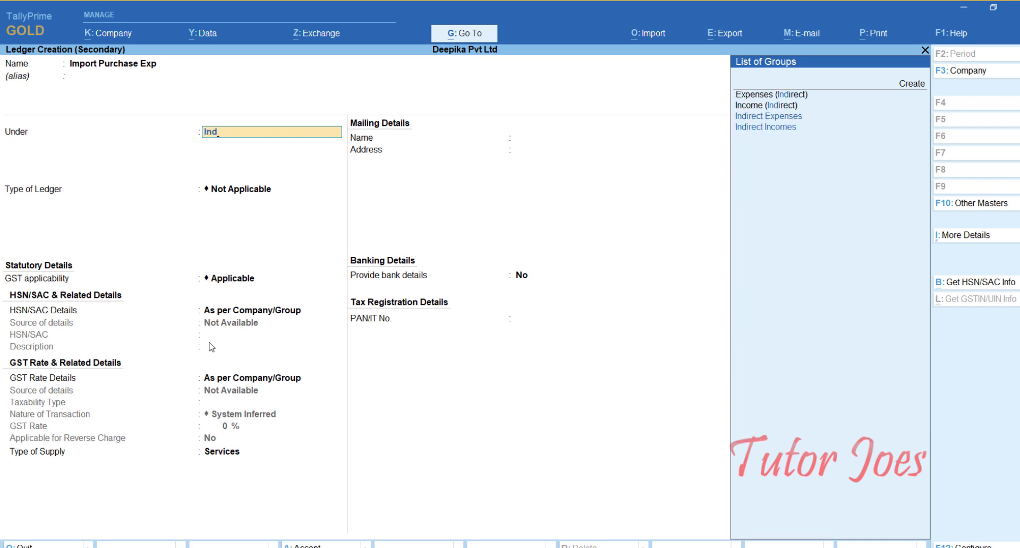
{"action": "key", "text": "Down"}
{"action": "key", "text": "Down"}
{"action": "key", "text": "Return"}
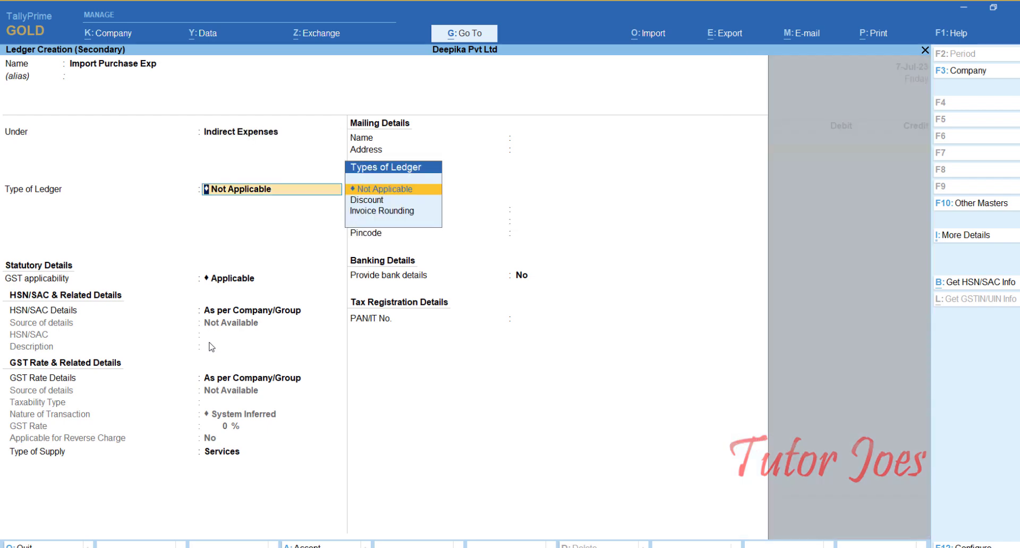
Keep the ledger's default type and GST settings, set its type of supply to Goods, and save it.
{"action": "key", "text": "Return"}
{"action": "key", "text": "Return"}
{"action": "key", "text": "Return"}
{"action": "key", "text": "Return"}
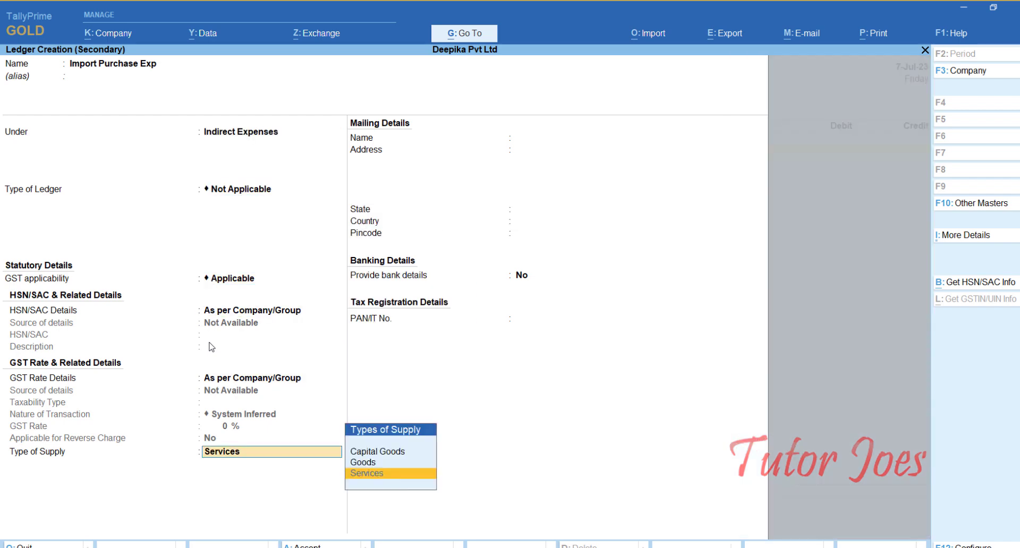
{"action": "key", "text": "BackSpace"}
{"action": "key", "text": "Up"}
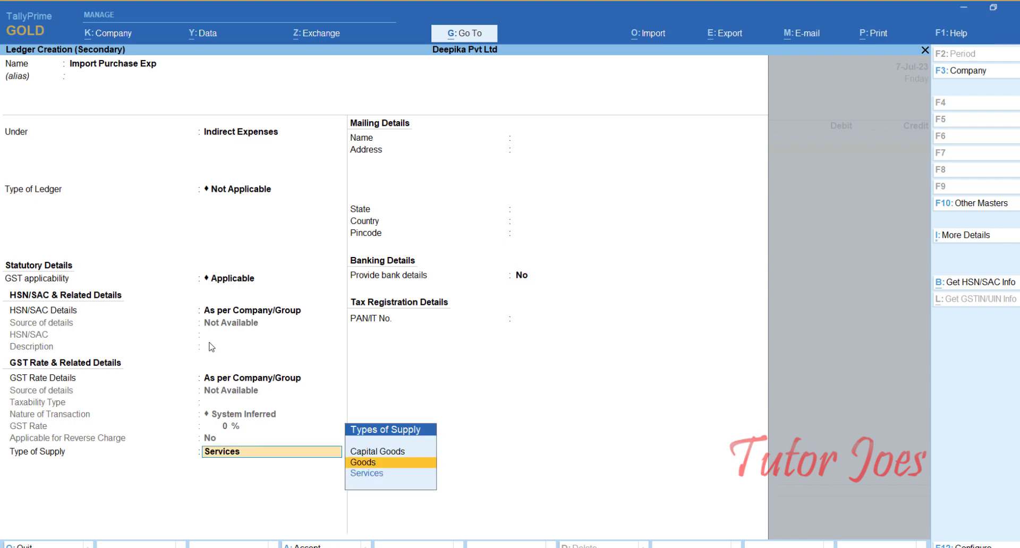
{"action": "key", "text": "Return"}
{"action": "key", "text": "Return"}
{"action": "key", "text": "Return"}
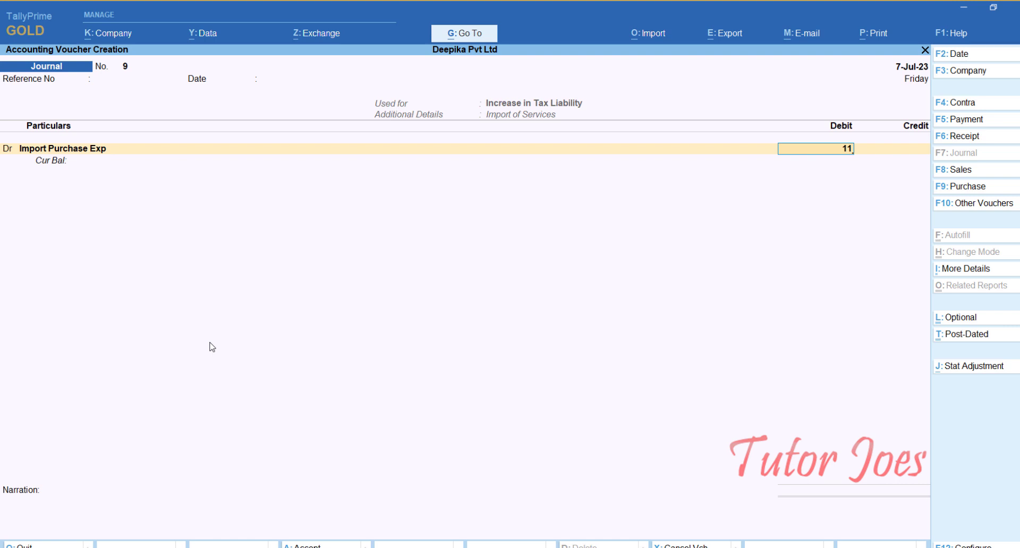
Debit Import Purchase Exp with 11,160 and select IGST as the credit ledger for the same amount.
{"action": "type", "text": "60"}
{"action": "key", "text": "Return"}
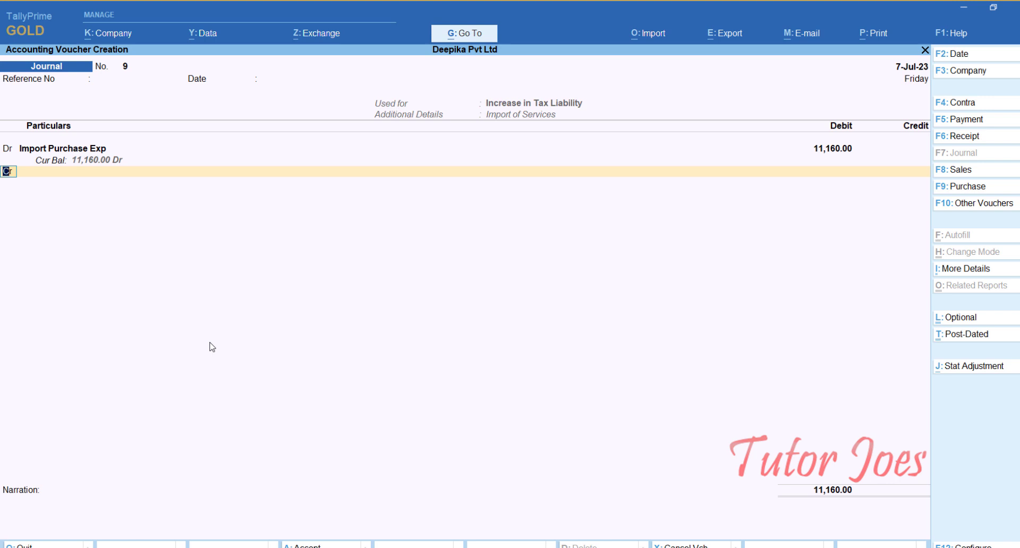
{"action": "key", "text": "i"}
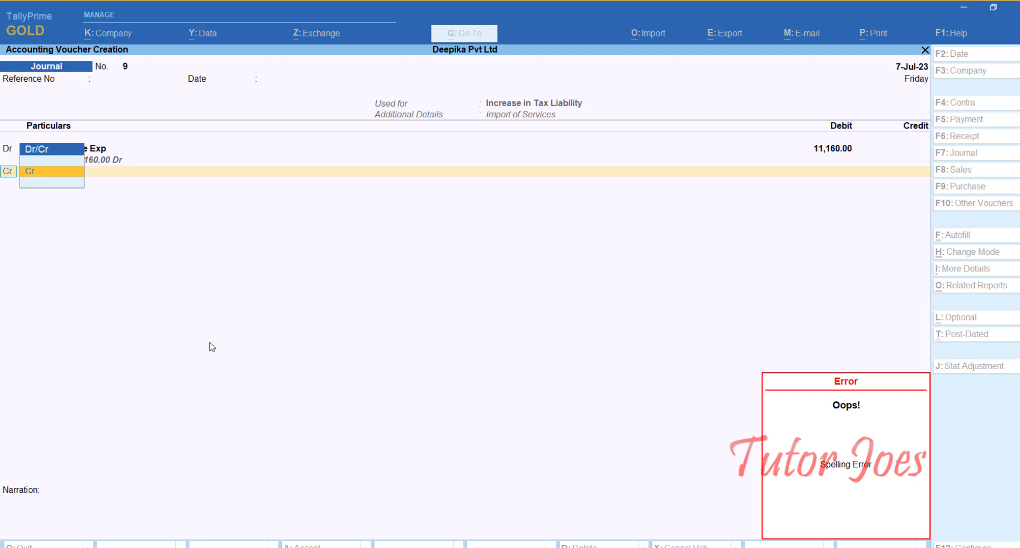
{"action": "key", "text": "Return"}
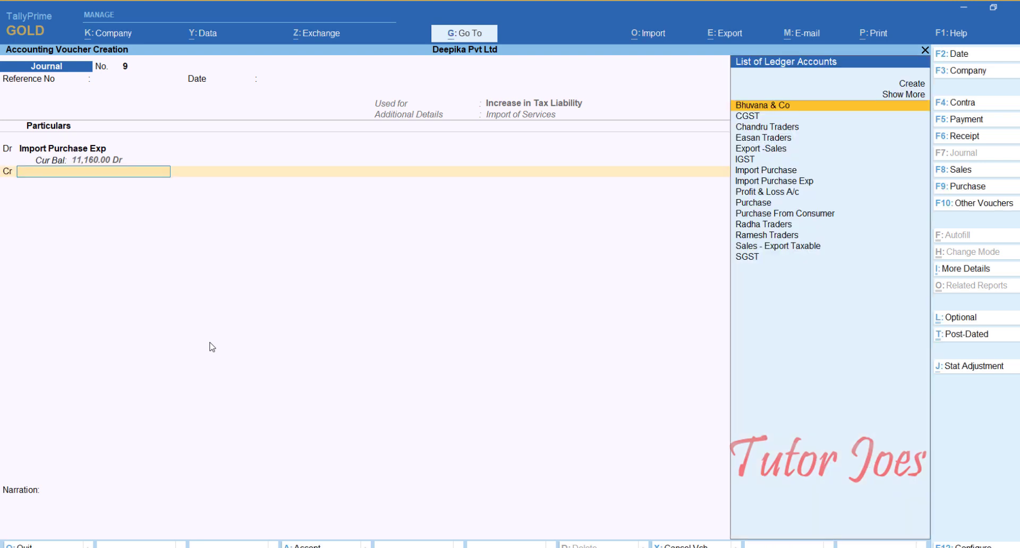
{"action": "key", "text": "Down"}
{"action": "key", "text": "Down"}
{"action": "key", "text": "Down"}
{"action": "key", "text": "Down"}
{"action": "key", "text": "Down"}
{"action": "key", "text": "Down"}
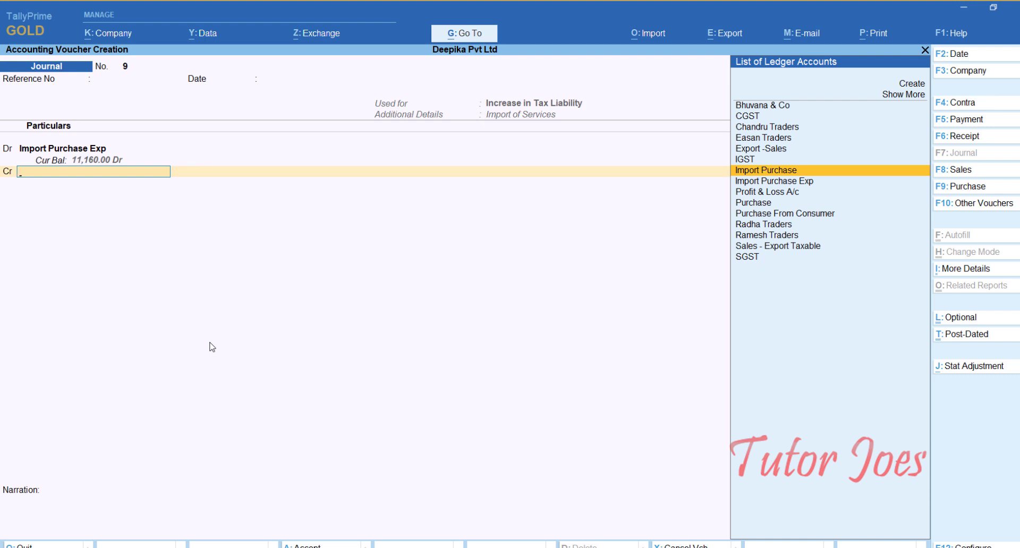
{"action": "key", "text": "Up"}
{"action": "key", "text": "Return"}
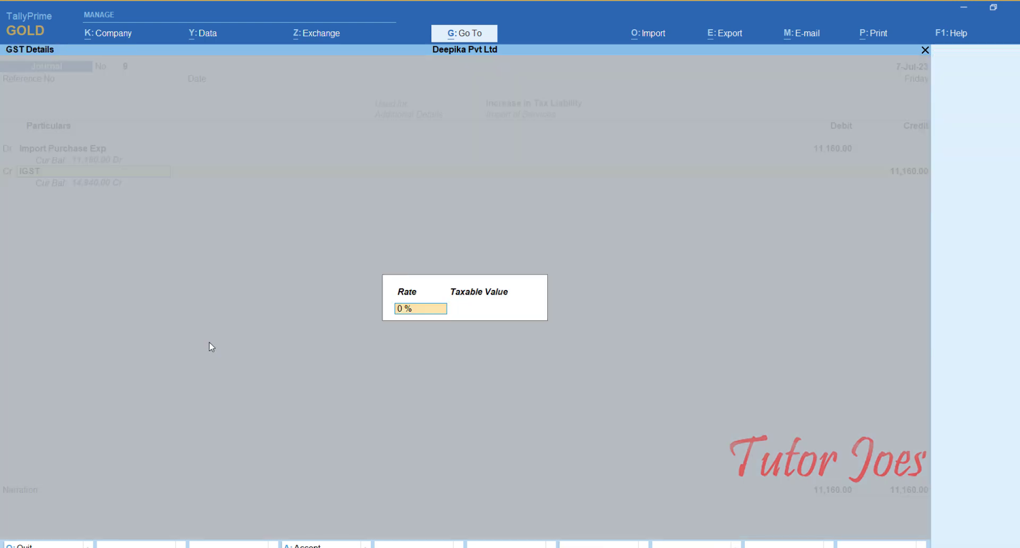
Accept the IGST details at 0 % without a taxable value and save the journal voucher without narration.
{"action": "key", "text": "Return"}
{"action": "key", "text": "Return"}
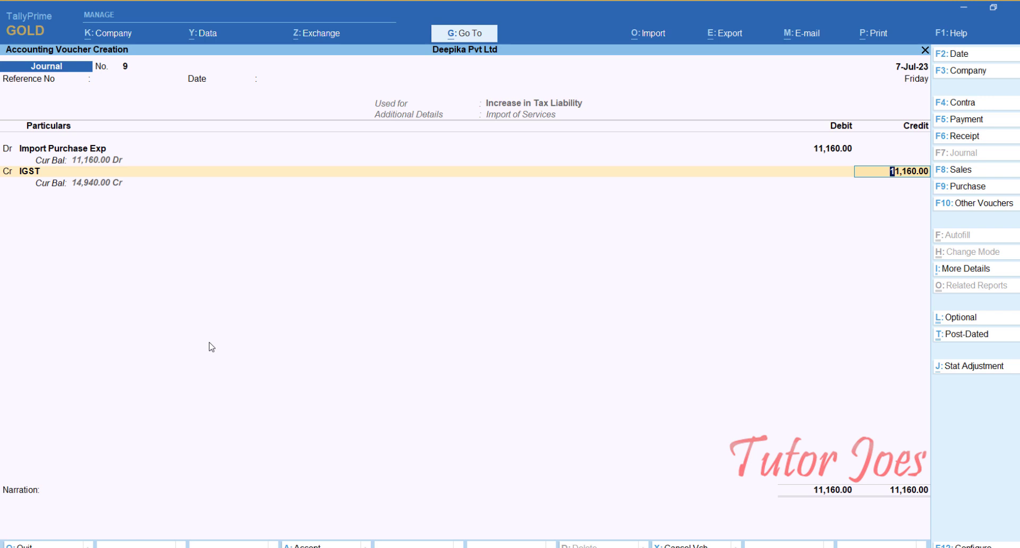
{"action": "key", "text": "Return"}
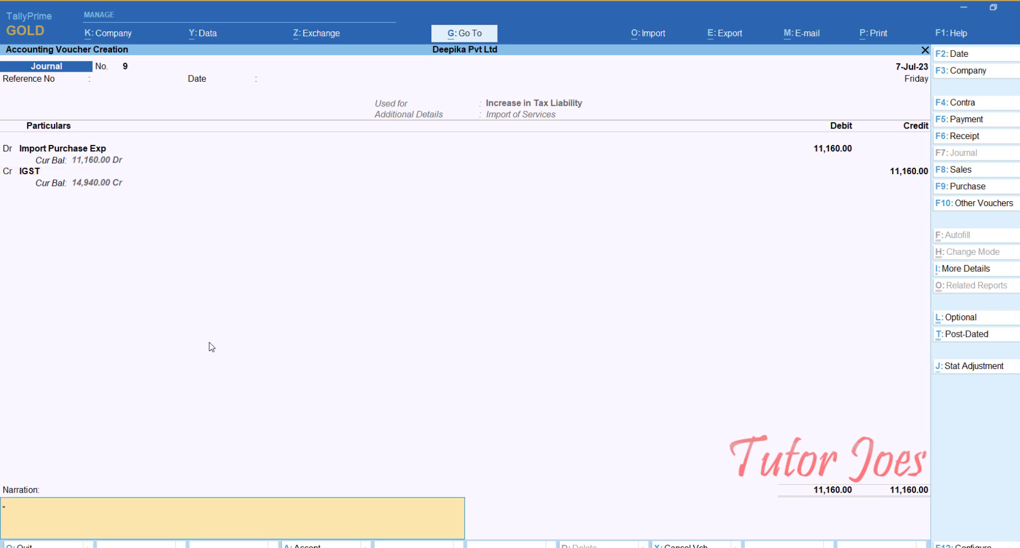
{"action": "key", "text": "Return"}
{"action": "key", "text": "Return"}
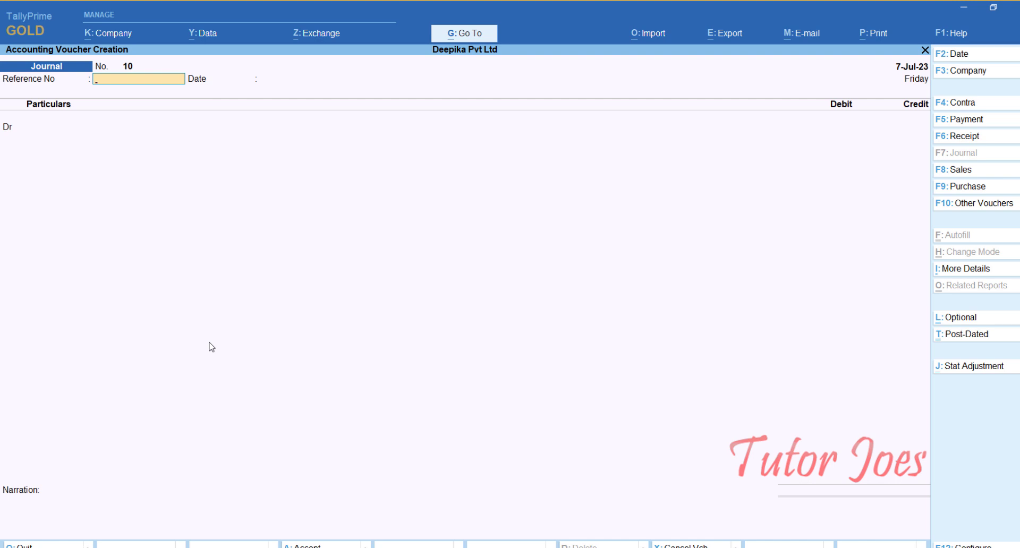
Leave voucher creation and open the ledger selection in the Account Books reports.
{"action": "key", "text": "Escape"}
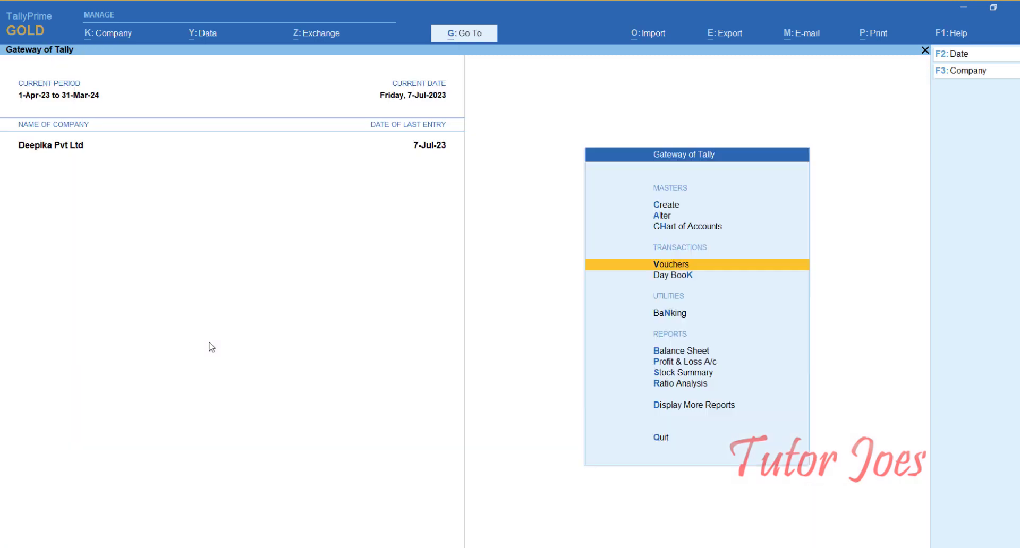
{"action": "key", "text": "d"}
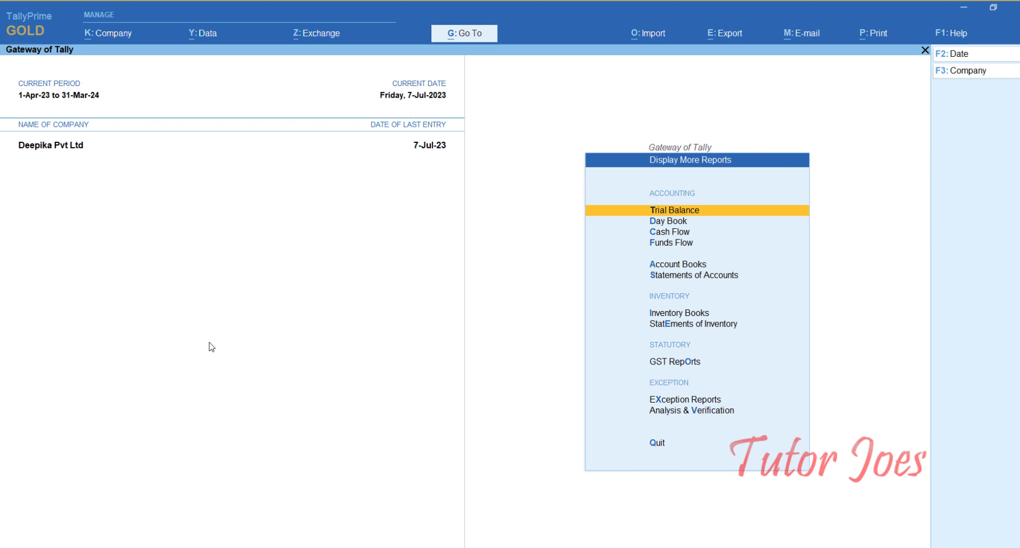
{"action": "key", "text": "Down"}
{"action": "key", "text": "Down"}
{"action": "key", "text": "Down"}
{"action": "key", "text": "Down"}
{"action": "key", "text": "Return"}
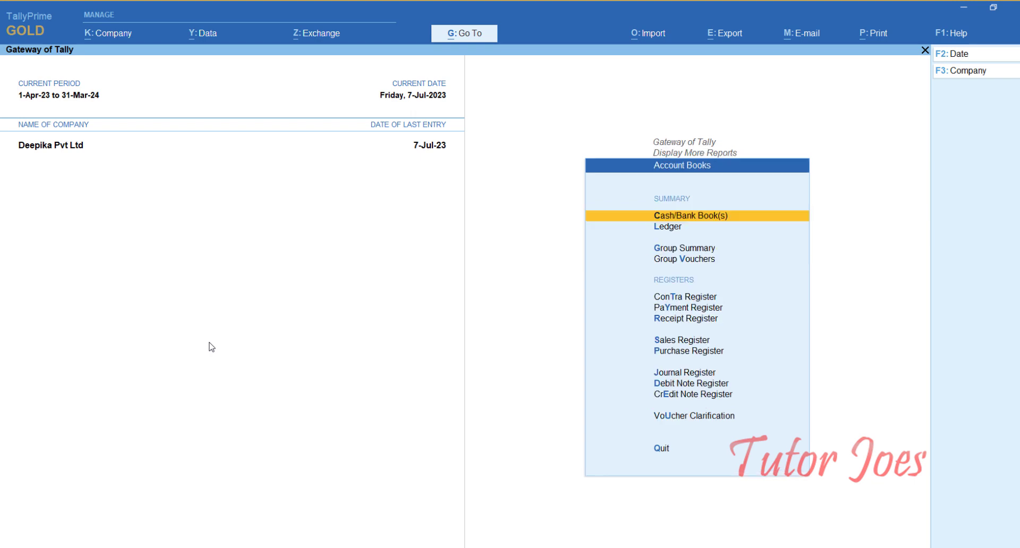
{"action": "key", "text": "Down"}
{"action": "key", "text": "Return"}
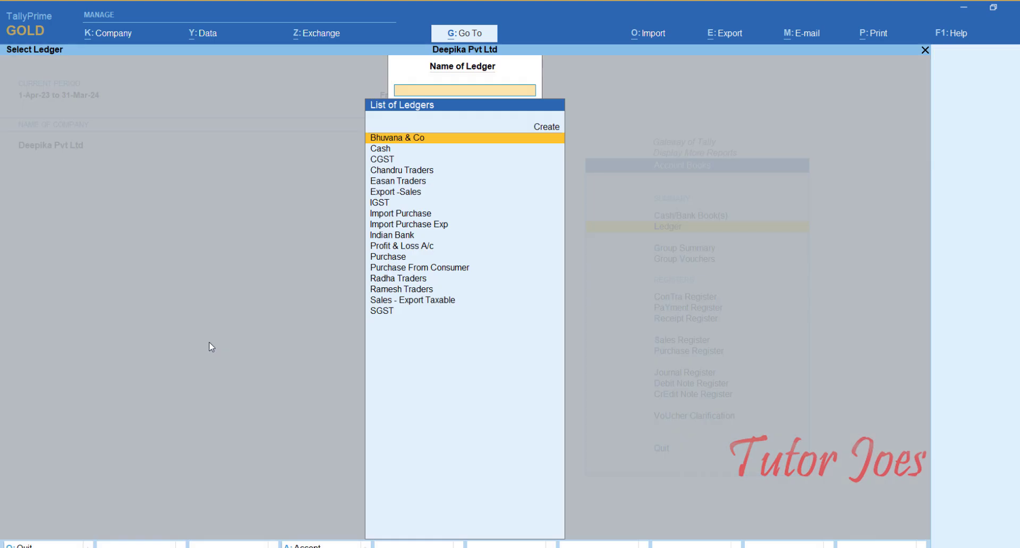
Open the ledger vouchers of IGST and highlight the Import Purchase Exp journal entry.
{"action": "key", "text": "Down"}
{"action": "key", "text": "Down"}
{"action": "key", "text": "Down"}
{"action": "key", "text": "Down"}
{"action": "key", "text": "Down"}
{"action": "key", "text": "Down"}
{"action": "key", "text": "Down"}
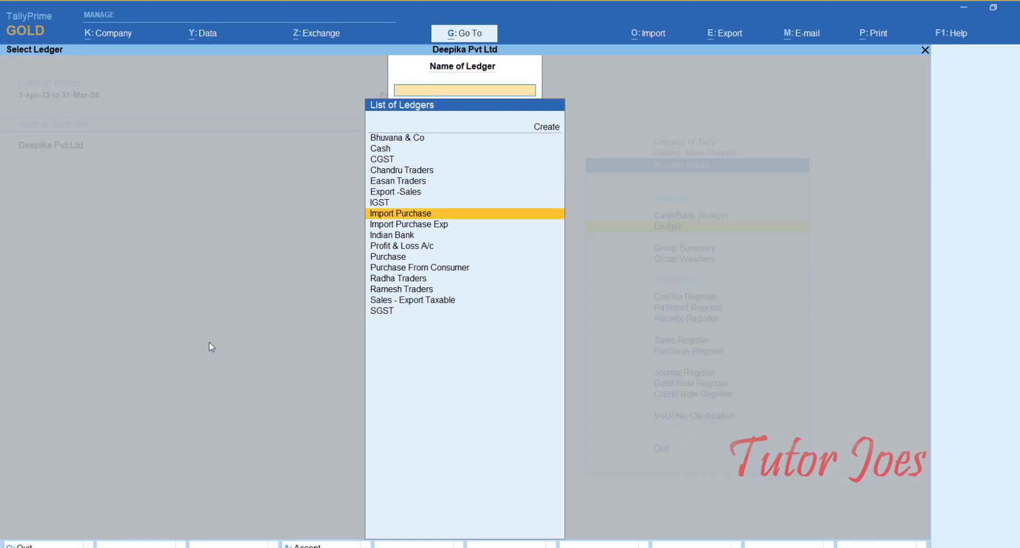
{"action": "key", "text": "Up"}
{"action": "key", "text": "Return"}
{"action": "key", "text": "Down"}
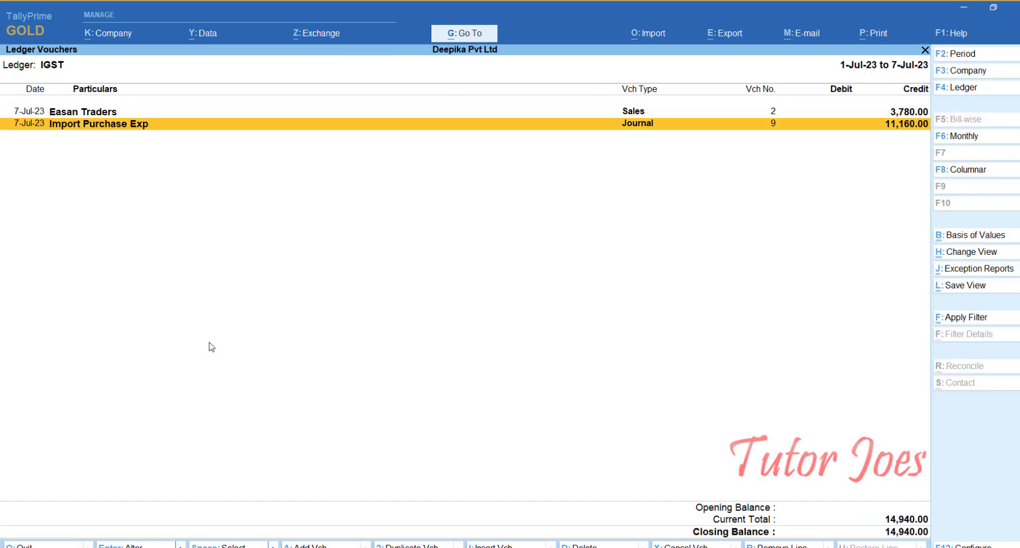
Compare the Easan Traders sales and Import Purchase Exp journal entries in the IGST ledger, and return to the Gateway of Tally.
{"action": "key", "text": "Up"}
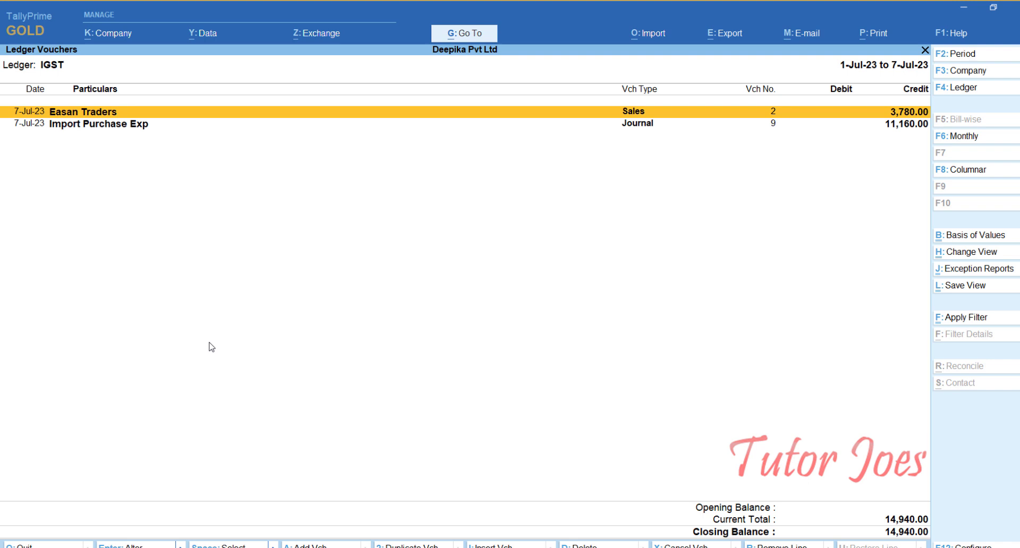
{"action": "key", "text": "Down"}
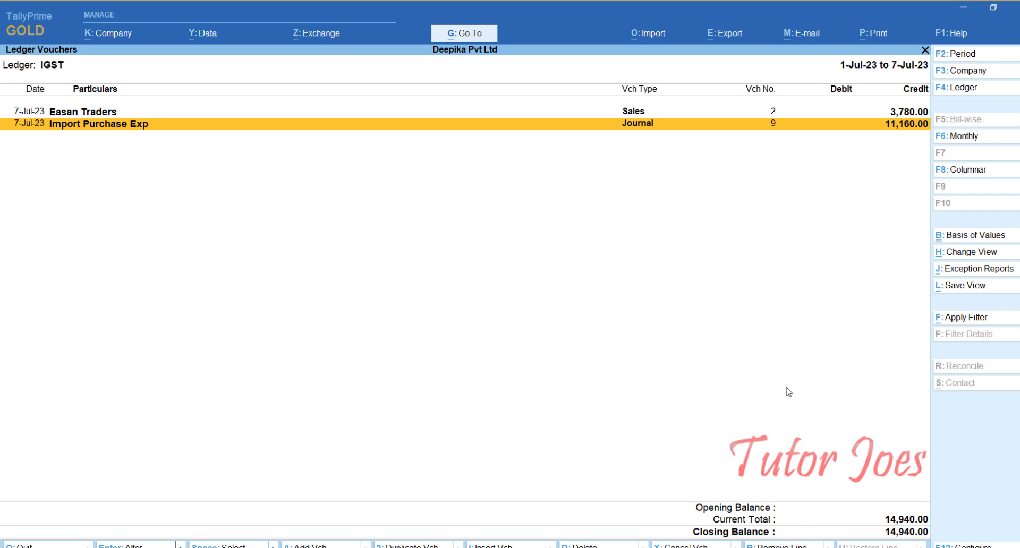
{"action": "key", "text": "Escape"}
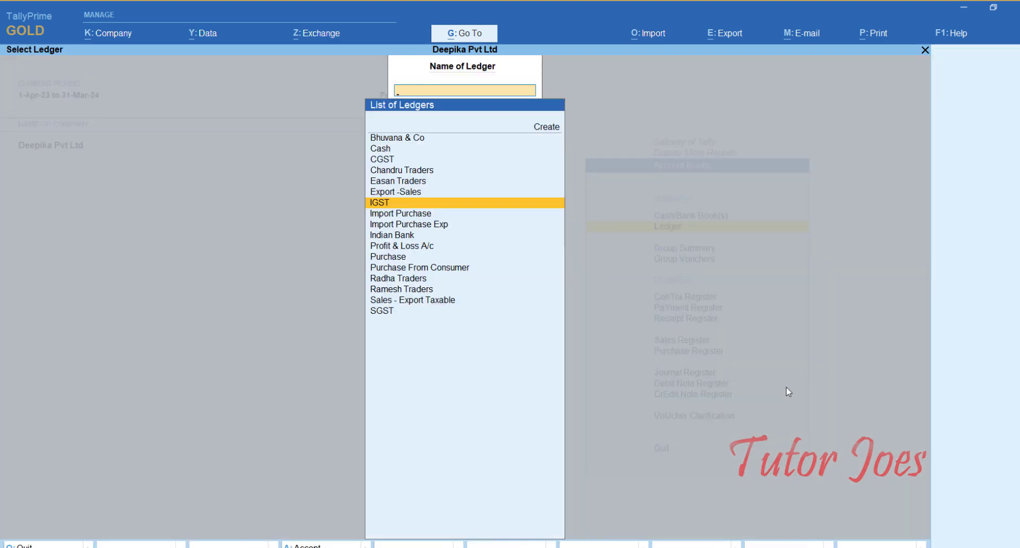
{"action": "key", "text": "Escape"}
{"action": "key", "text": "Escape"}
{"action": "key", "text": "Escape"}
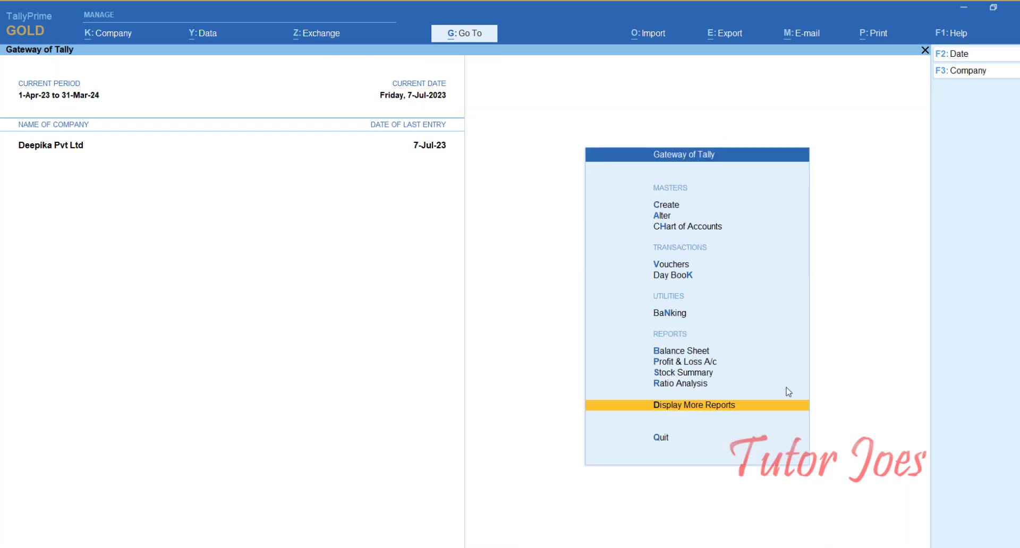
Start a payment voucher and select Ramesh Traders as the debit ledger.
{"action": "key", "text": "Up"}
{"action": "key", "text": "Up"}
{"action": "key", "text": "Up"}
{"action": "key", "text": "Up"}
{"action": "key", "text": "Up"}
{"action": "key", "text": "Up"}
{"action": "key", "text": "Up"}
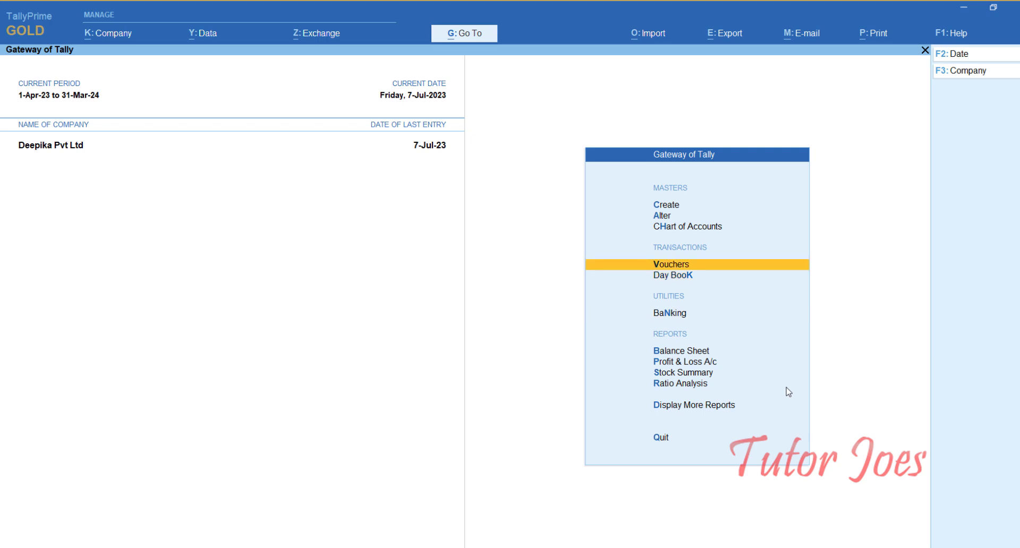
{"action": "key", "text": "Return"}
{"action": "key", "text": "F5"}
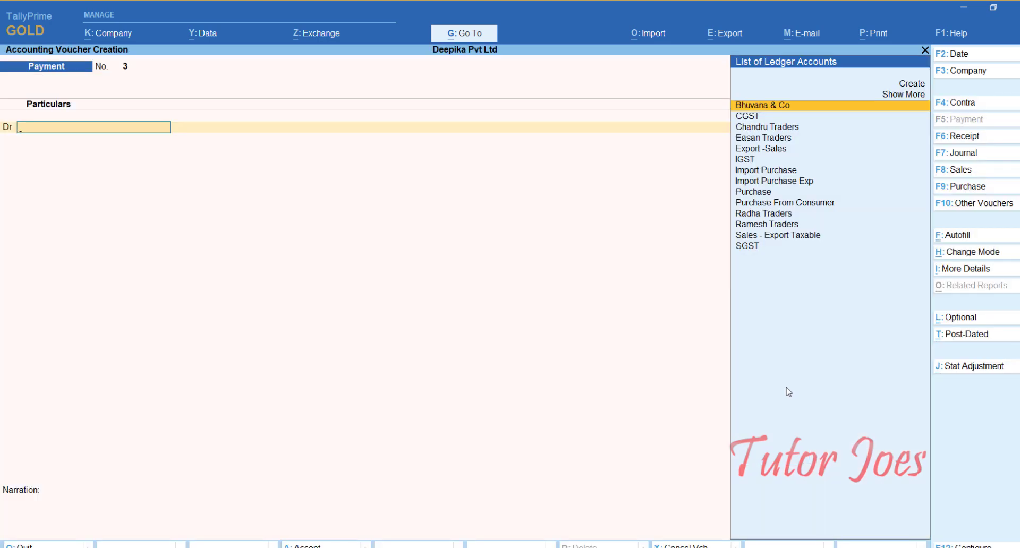
{"action": "key", "text": "Down"}
{"action": "key", "text": "Down"}
{"action": "key", "text": "Down"}
{"action": "key", "text": "Down"}
{"action": "key", "text": "Down"}
{"action": "key", "text": "Down"}
{"action": "key", "text": "Down"}
{"action": "key", "text": "Down"}
{"action": "key", "text": "Down"}
{"action": "key", "text": "Down"}
{"action": "key", "text": "Down"}
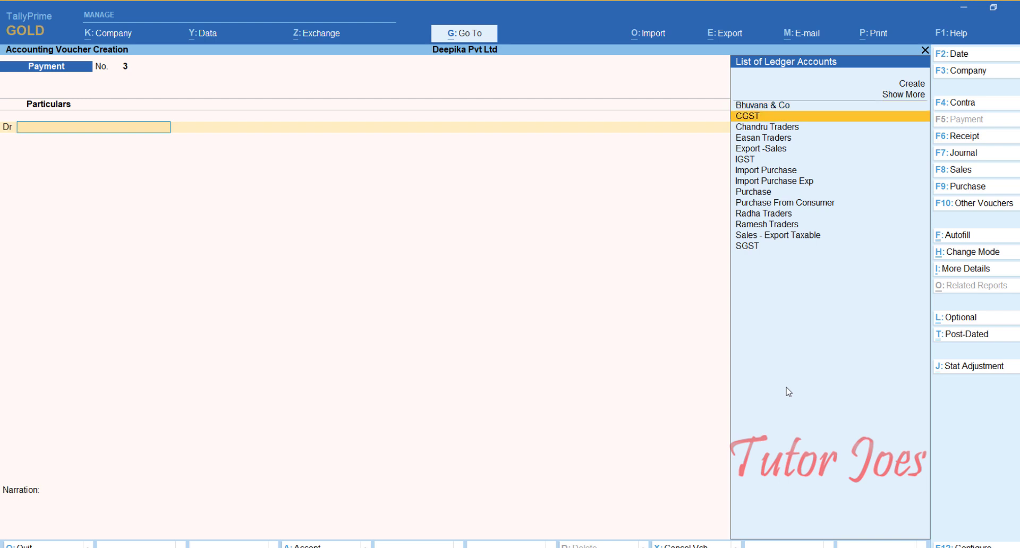
{"action": "key", "text": "Return"}
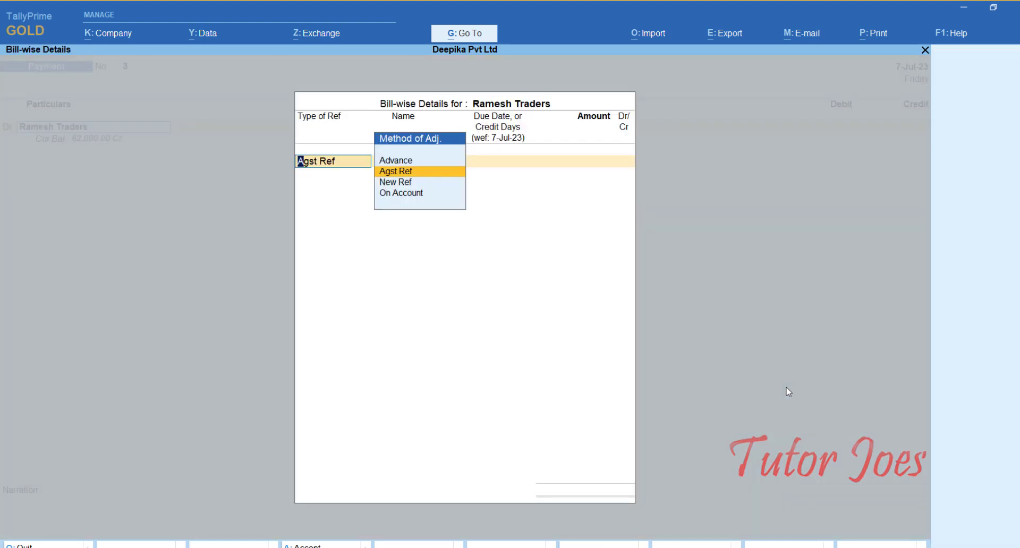
Adjust the payment as Agst Ref to bill PUR/IP01 for 62,000 Dr in the bill-wise details.
{"action": "key", "text": "Return"}
{"action": "key", "text": "Return"}
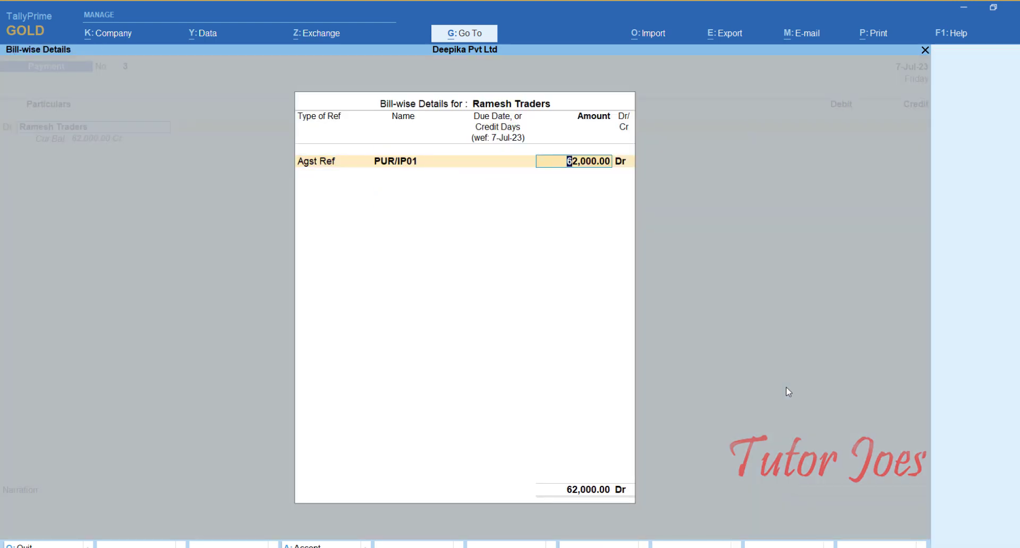
{"action": "key", "text": "Return"}
{"action": "key", "text": "Return"}
Credit Indian Bank with 62,000 in the payment voucher.
{"action": "key", "text": "Return"}
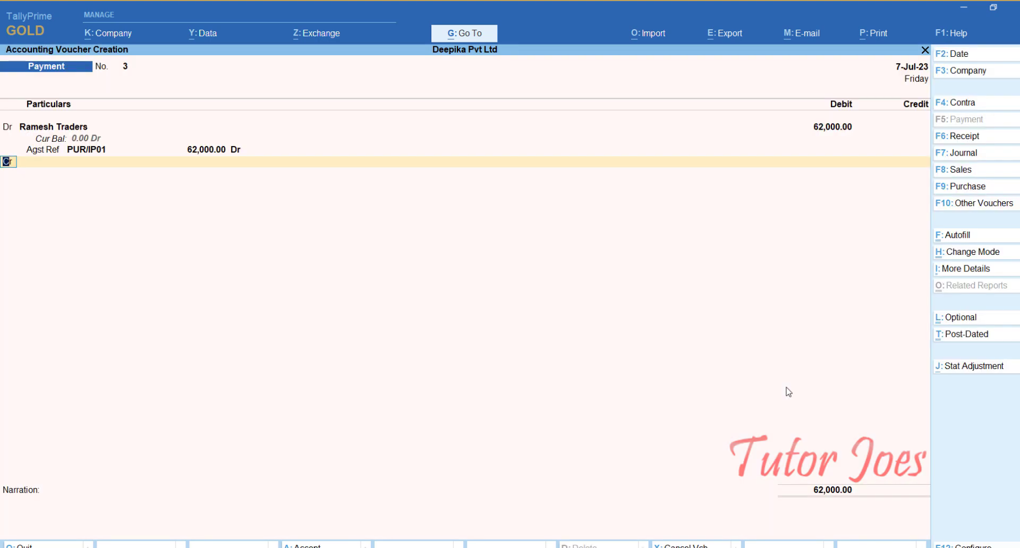
{"action": "key", "text": "Return"}
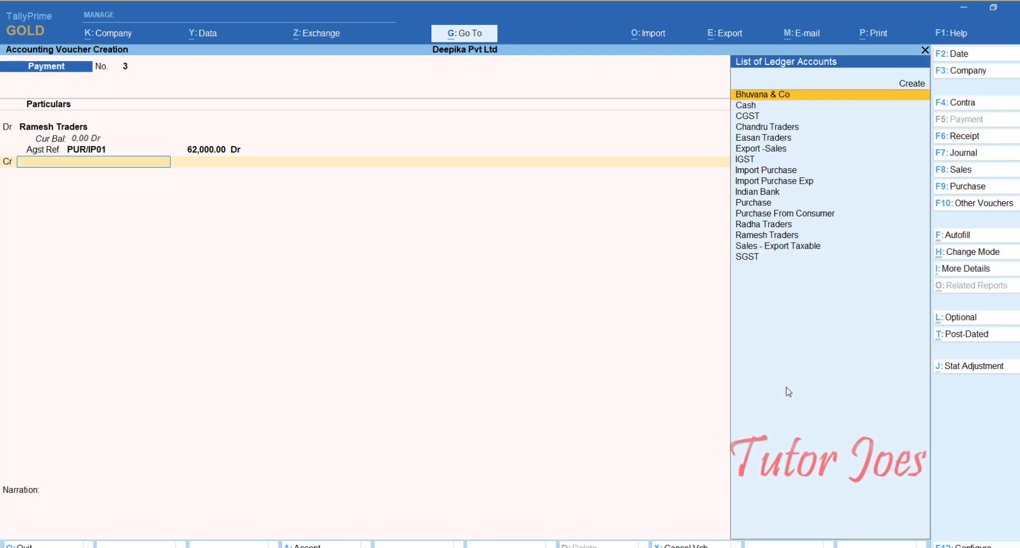
{"action": "type", "text": "In"}
{"action": "key", "text": "Return"}
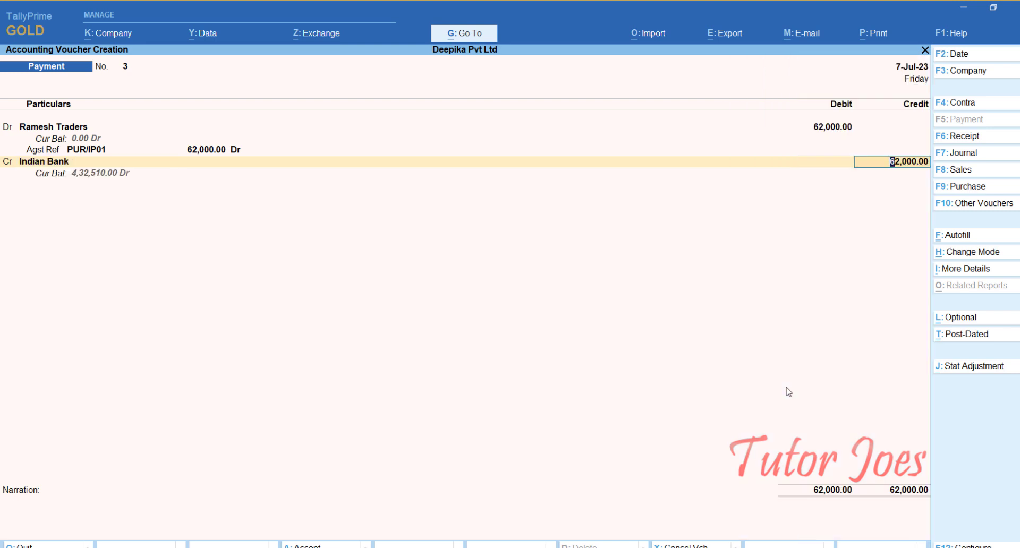
{"action": "key", "text": "Return"}
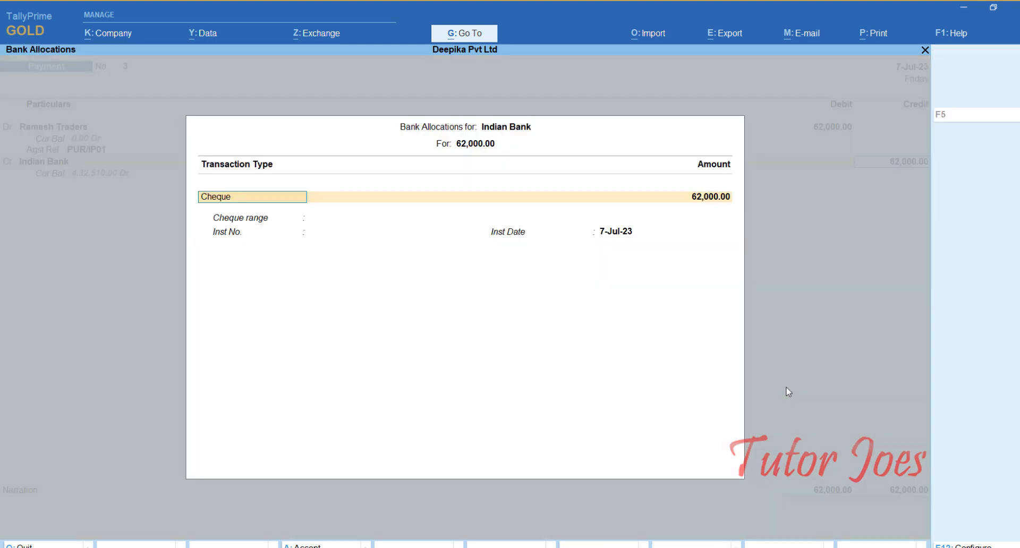
Accept the Indian Bank allocation as Cheque without an instrument number and save the payment voucher without narration.
{"action": "key", "text": "Return"}
{"action": "key", "text": "Return"}
{"action": "key", "text": "Return"}
{"action": "key", "text": "Return"}
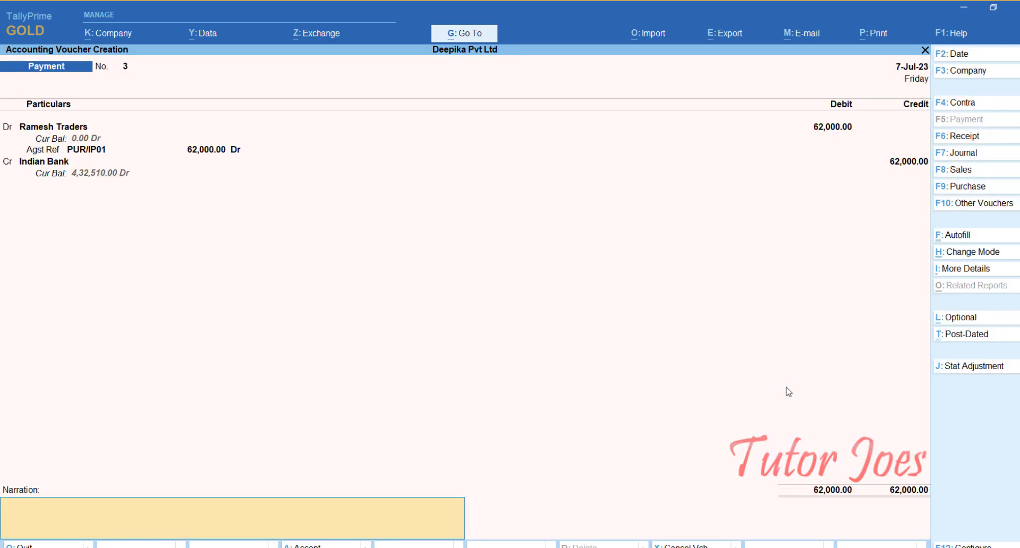
{"action": "key", "text": "Return"}
{"action": "key", "text": "Return"}
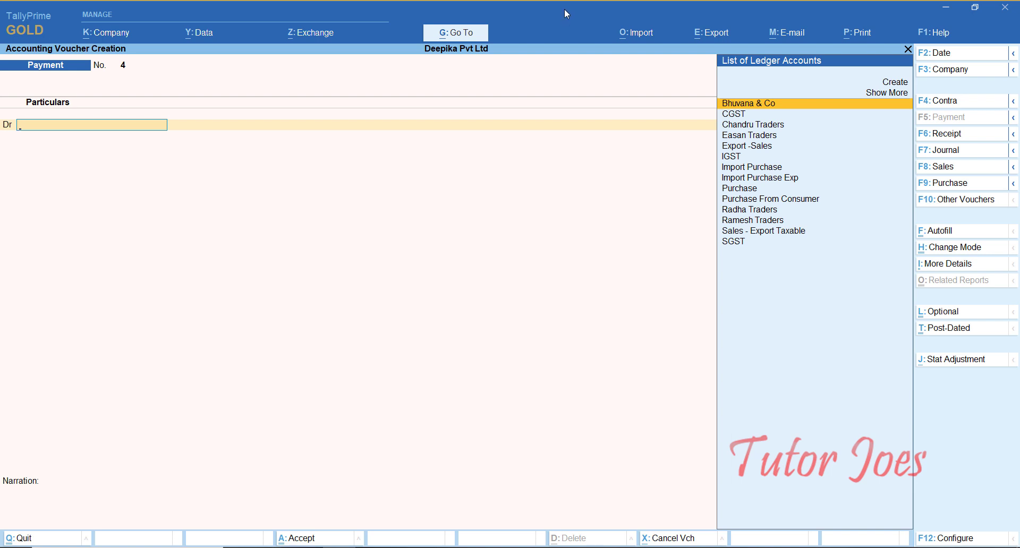
Date the new payment voucher 8-Jul-23 and switch it to single entry mode.
{"action": "key", "text": "F2"}
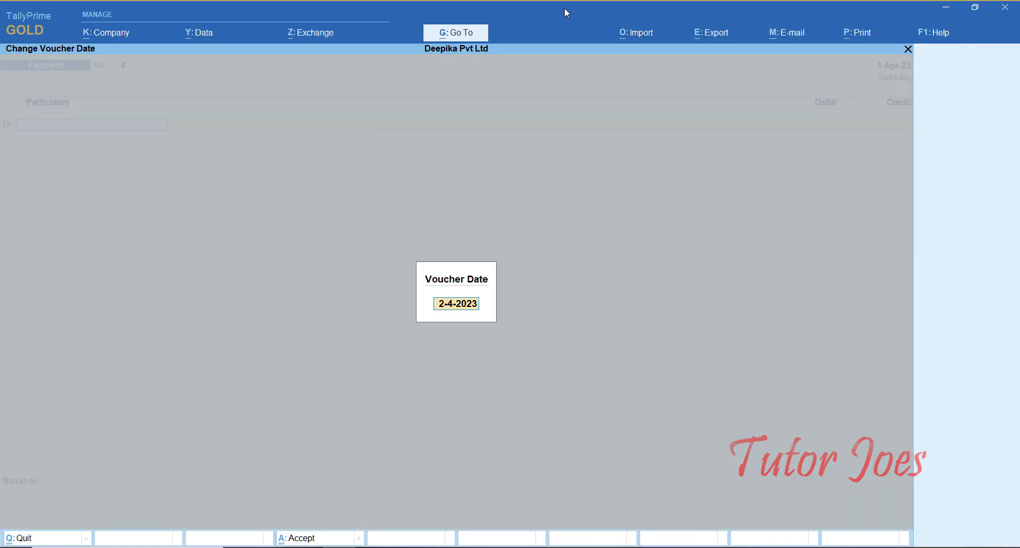
{"action": "type", "text": "9"}
{"action": "key", "text": "BackSpace"}
{"action": "type", "text": "8-7"}
{"action": "key", "text": "Return"}
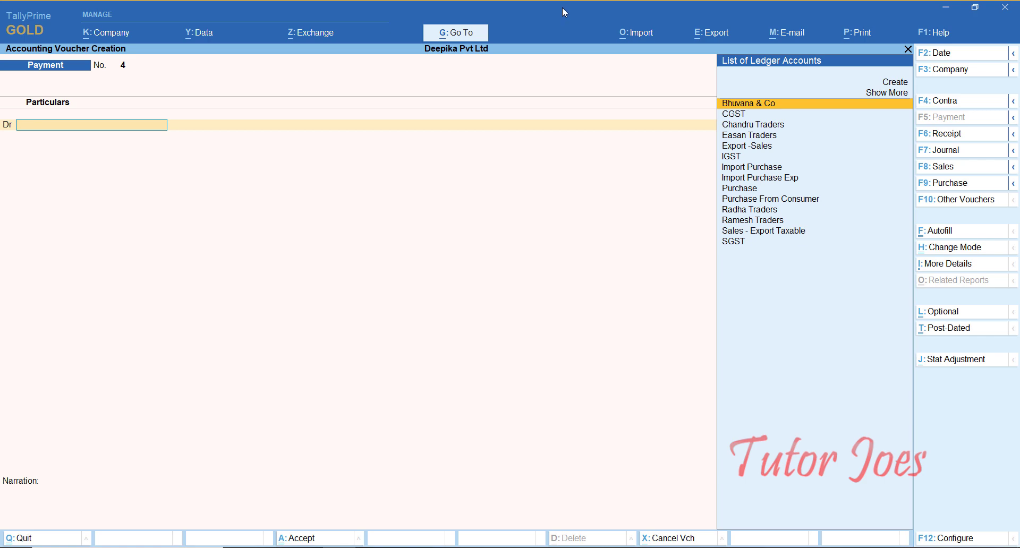
{"action": "key", "text": "ctrl+h"}
{"action": "key", "text": "Down"}
{"action": "key", "text": "Return"}
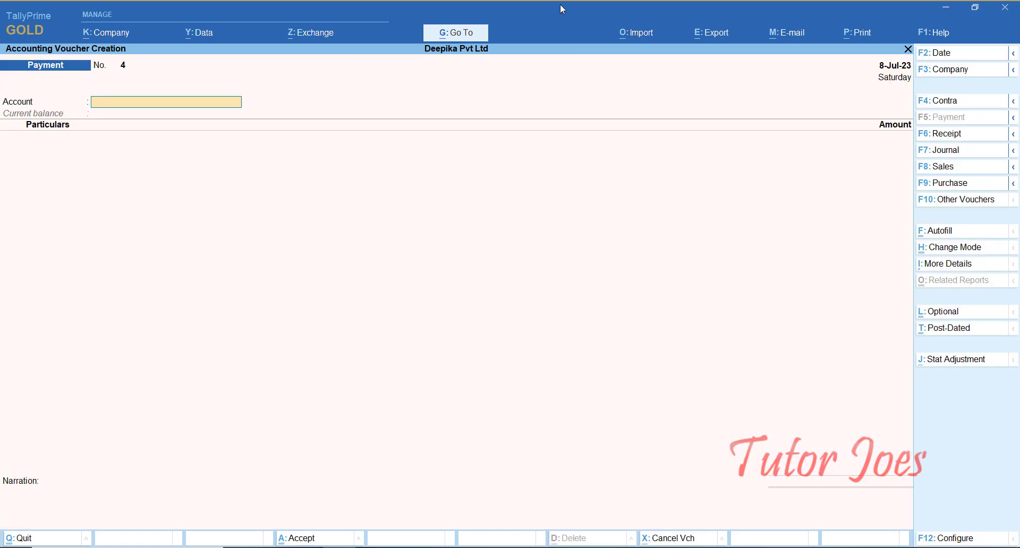
Autofill the voucher as a GST Stat Payment of type Tax (Reverse Charge) for 1-Jul to 31-Jul-23.
{"action": "key", "text": "ctrl+f"}
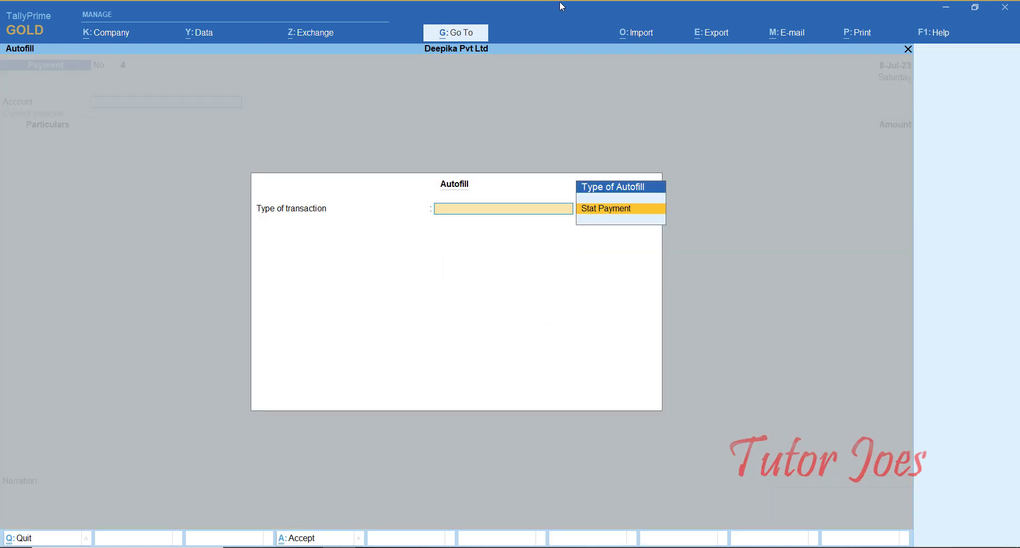
{"action": "key", "text": "Return"}
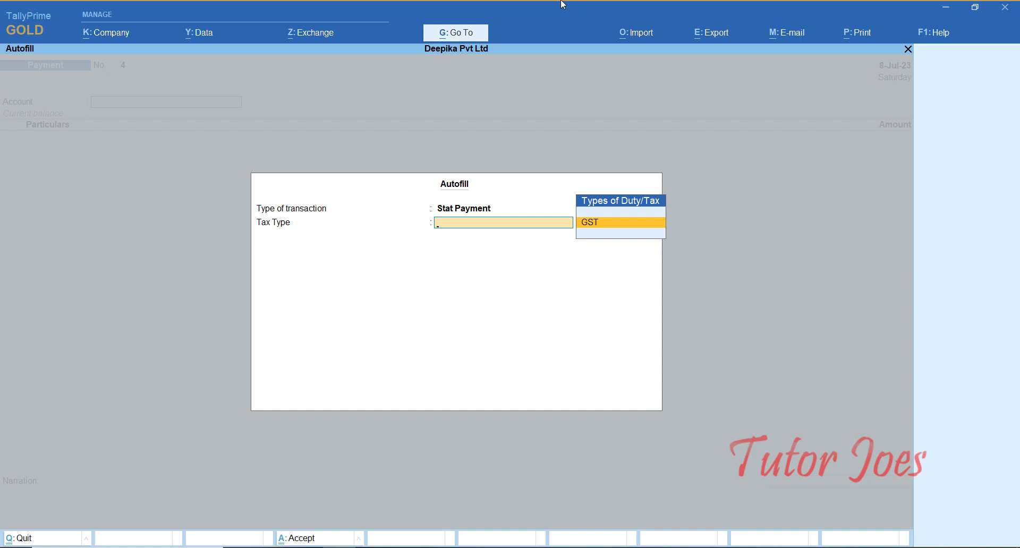
{"action": "key", "text": "Return"}
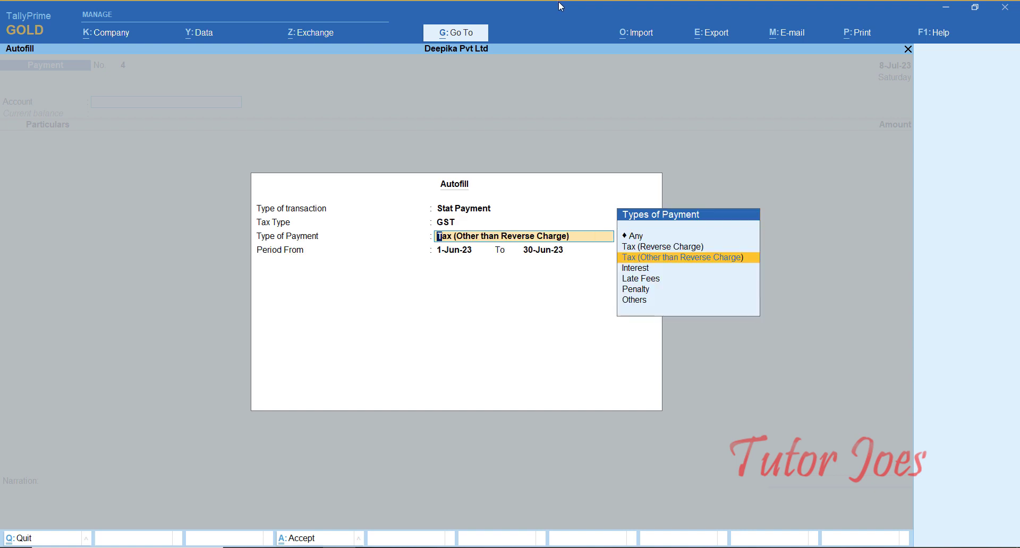
{"action": "key", "text": "Up"}
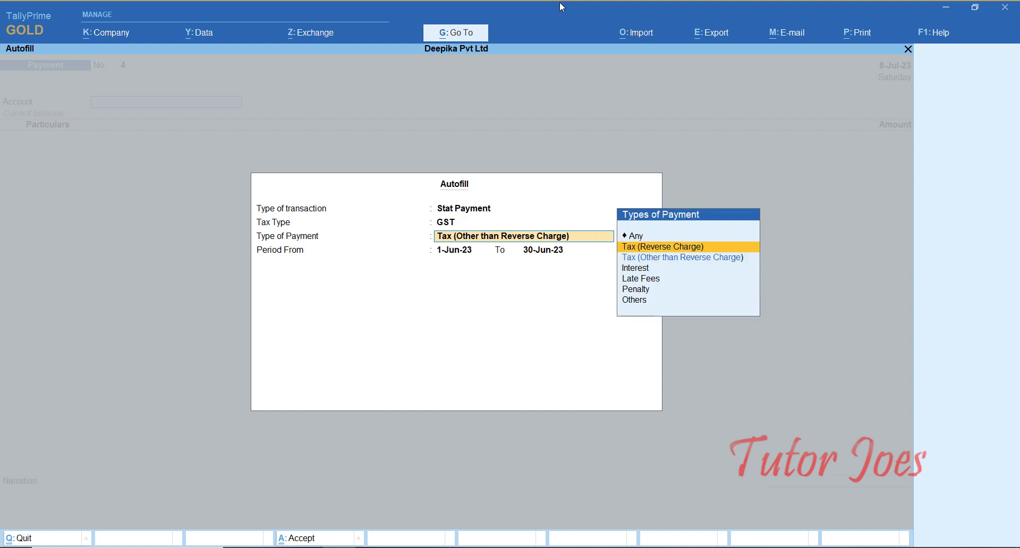
{"action": "key", "text": "Return"}
{"action": "type", "text": "1-7"}
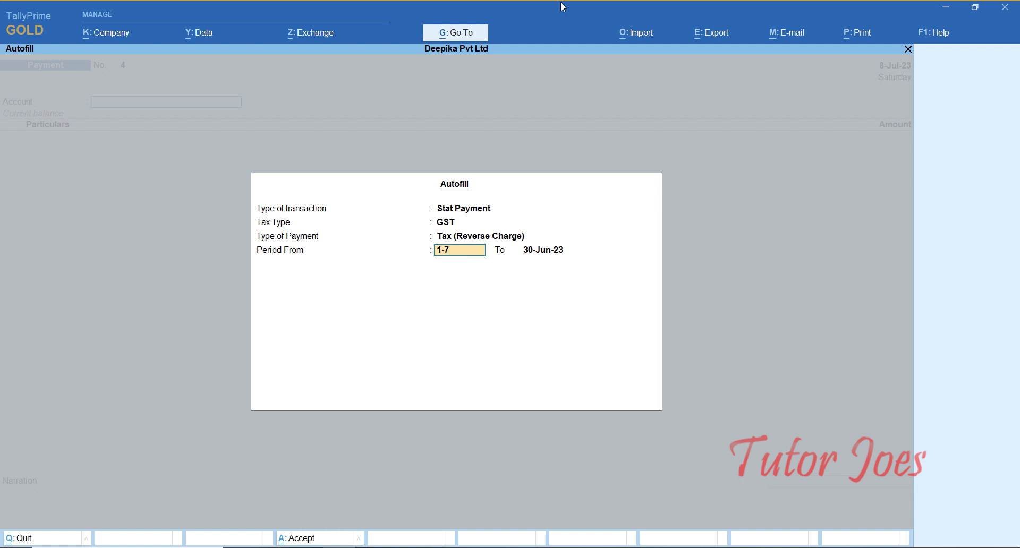
{"action": "key", "text": "Return"}
{"action": "type", "text": "31-7"}
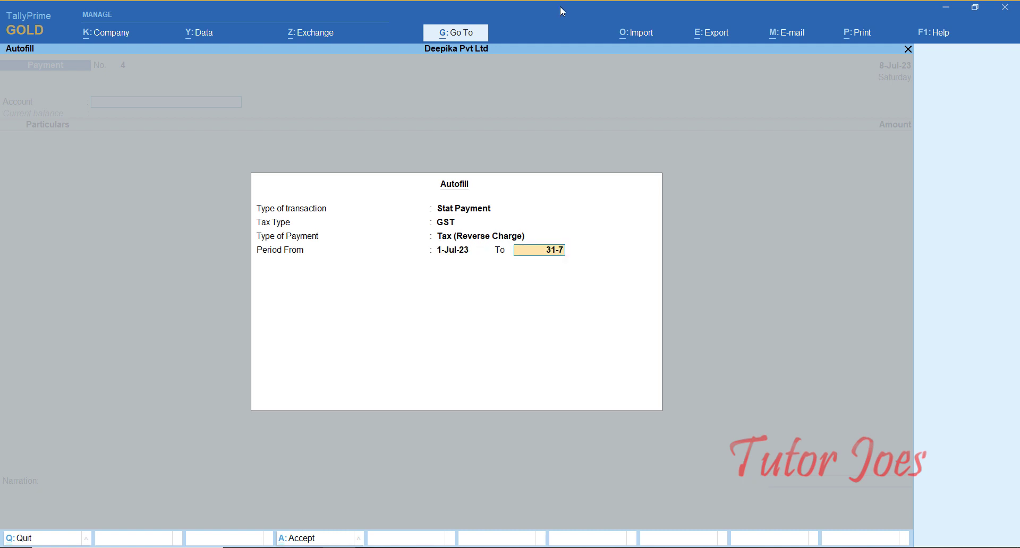
{"action": "key", "text": "Return"}
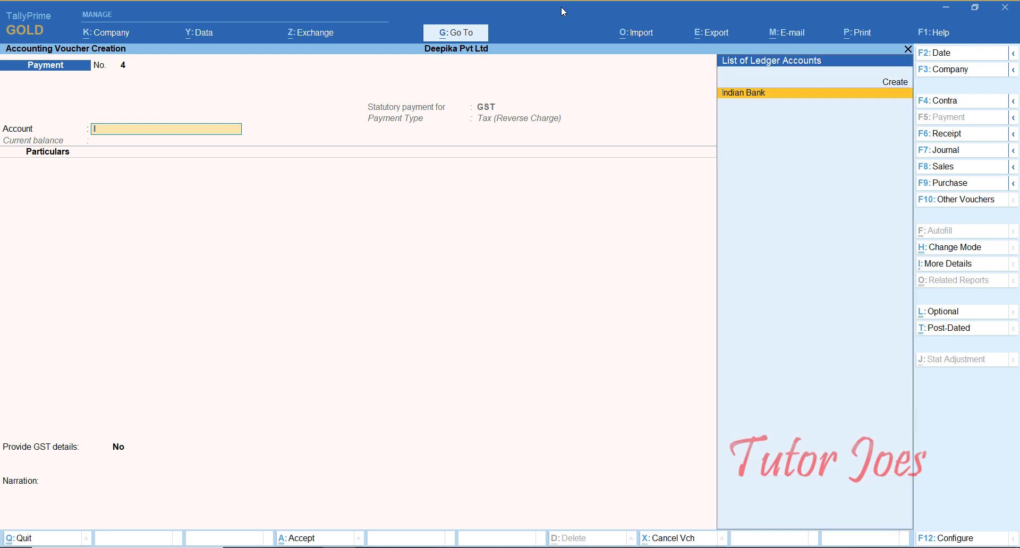
Set Indian Bank as the paying account and enter IGST with an amount of 11,160.
{"action": "key", "text": "Return"}
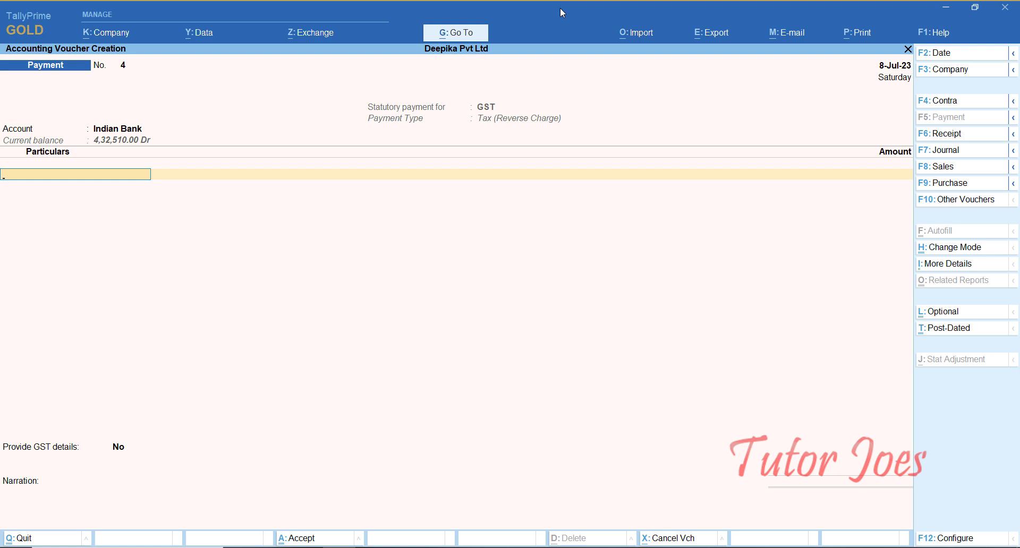
{"action": "type", "text": "I"}
{"action": "key", "text": "Down"}
{"action": "key", "text": "Down"}
{"action": "key", "text": "Up"}
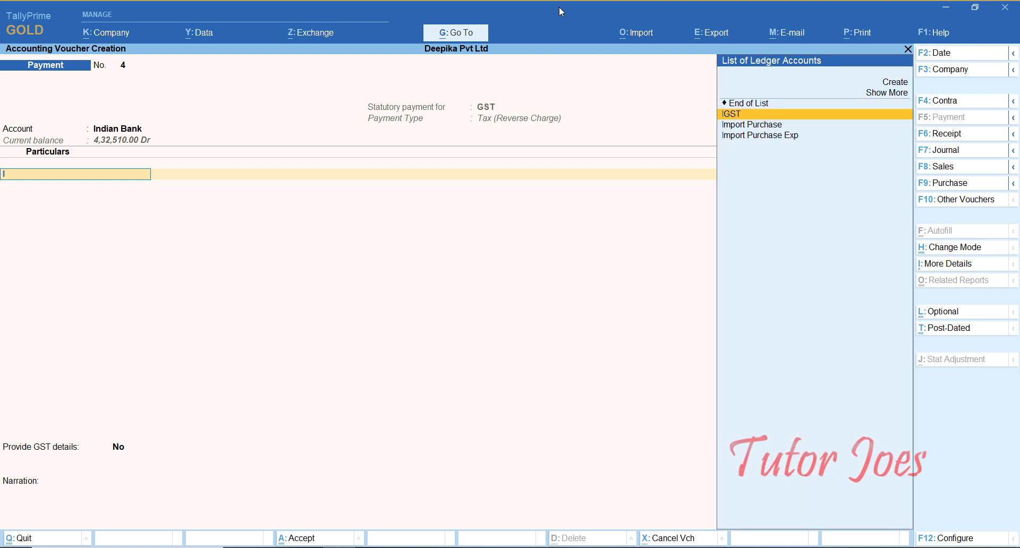
{"action": "key", "text": "Return"}
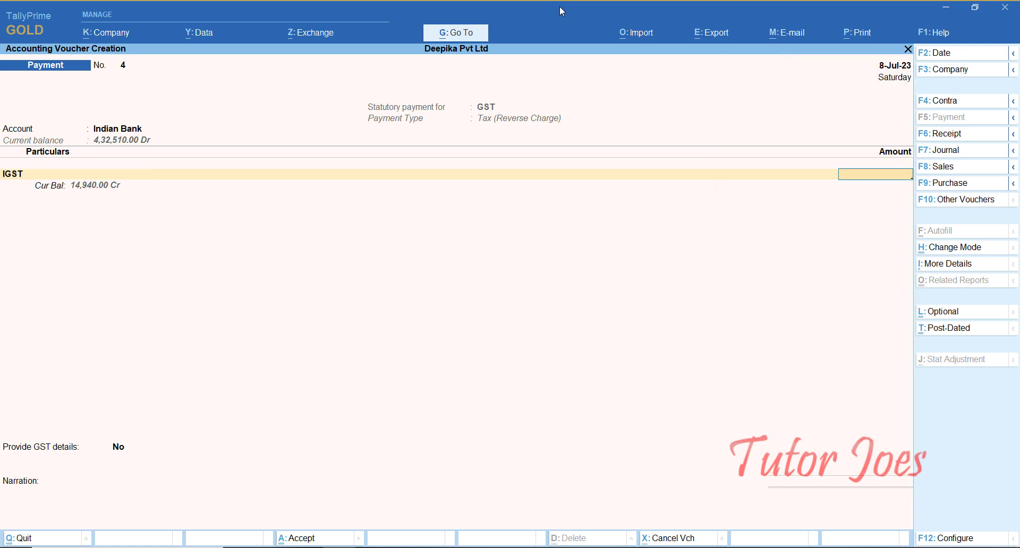
{"action": "type", "text": "11,160"}
{"action": "key", "text": "Return"}
{"action": "key", "text": "Return"}
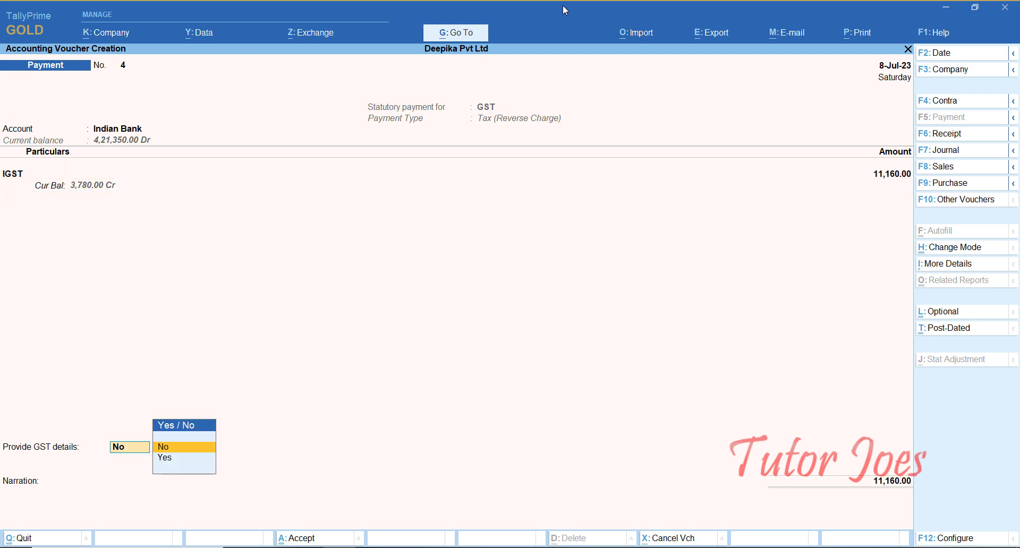
Enable GST details for the payment and set NEFT/RTGS as the payment mode with Indian Bank as the bank.
{"action": "key", "text": "Down"}
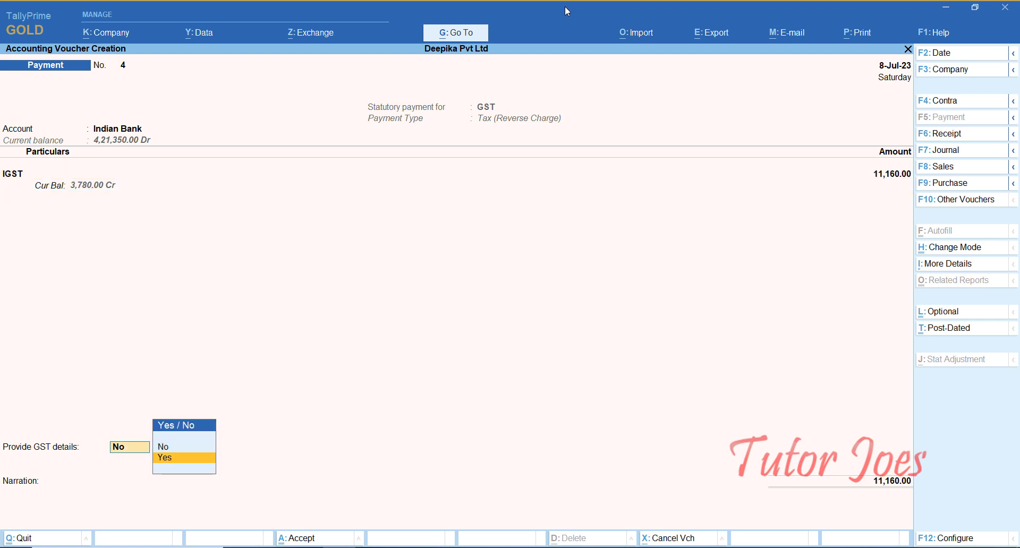
{"action": "key", "text": "Return"}
{"action": "key", "text": "Down"}
{"action": "key", "text": "Down"}
{"action": "key", "text": "Down"}
{"action": "key", "text": "Down"}
{"action": "key", "text": "Down"}
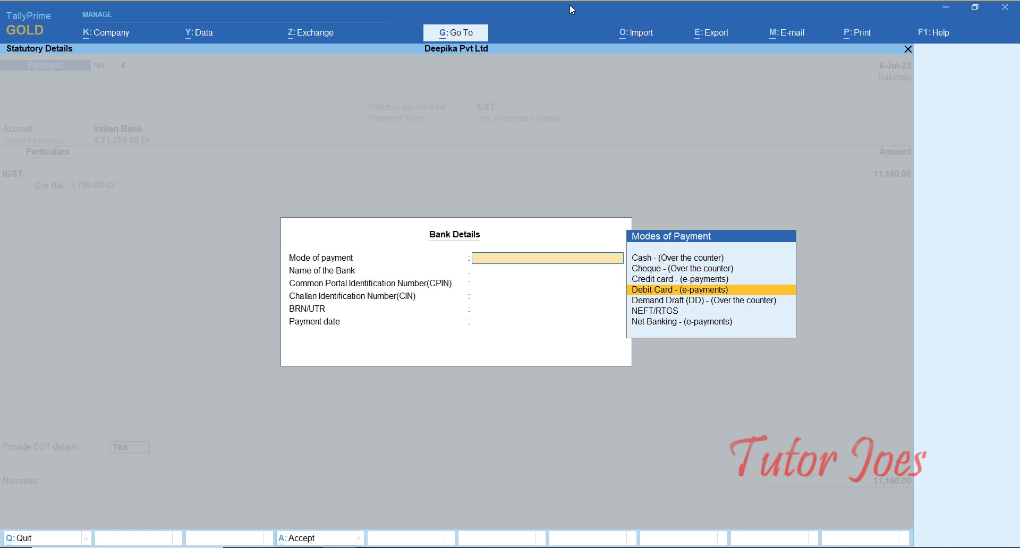
{"action": "key", "text": "Return"}
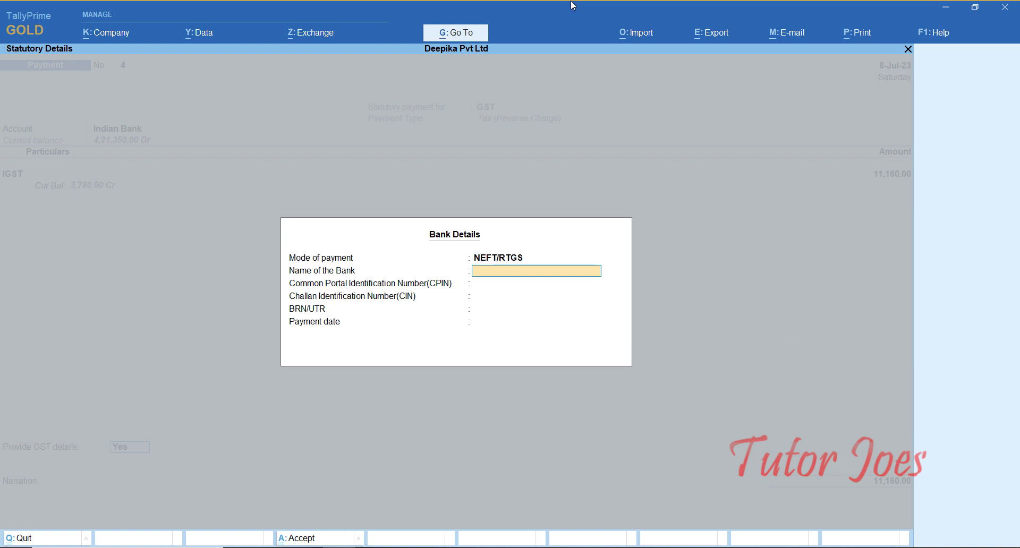
{"action": "type", "text": "Indian Bank"}
{"action": "key", "text": "Return"}
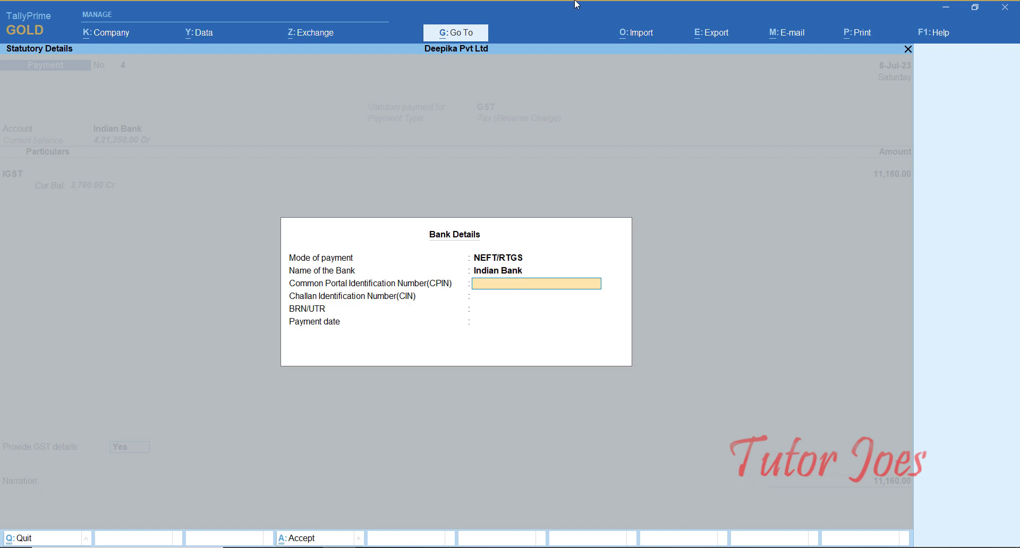
Enter the Common Portal Identification Number and the BRN/UTR in the bank details, leaving the Challan Identification Number blank.
{"action": "type", "text": "1323654789"}
{"action": "key", "text": "Return"}
{"action": "key", "text": "Return"}
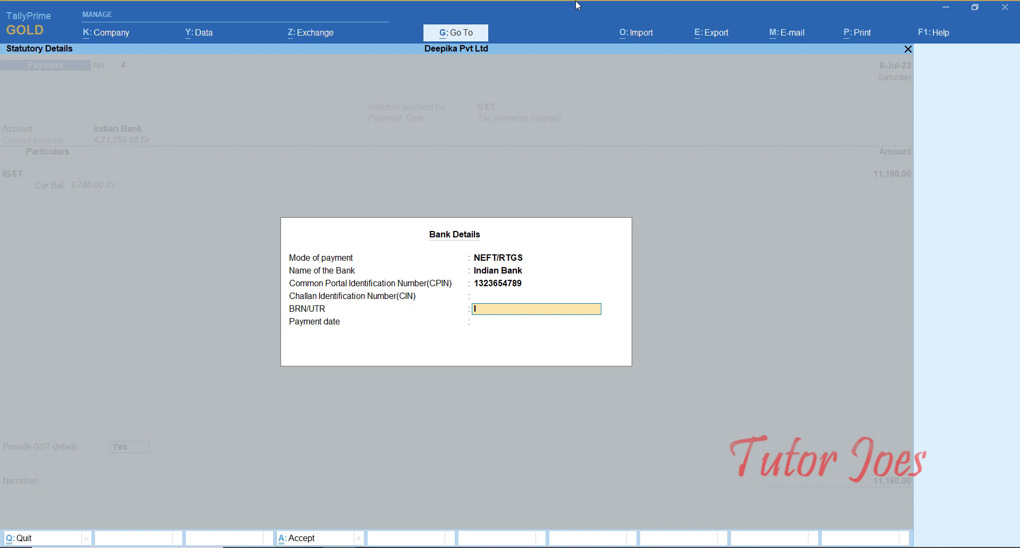
{"action": "type", "text": "IDBI123456"}
{"action": "key", "text": "Return"}
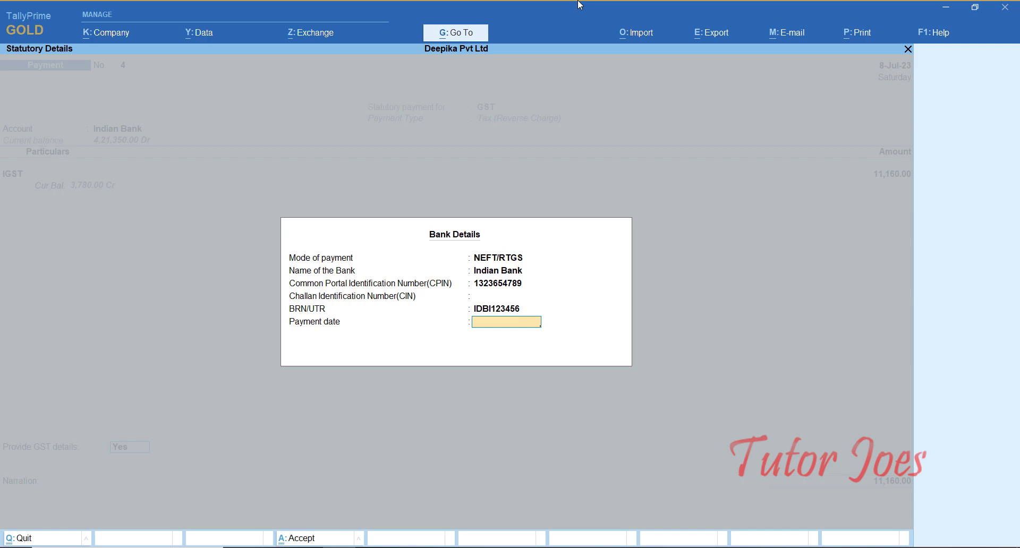
Set the GST payment date to 8-7, accept the cheque allocation for Indian Bank, and save the payment voucher.
{"action": "type", "text": "8-7"}
{"action": "key", "text": "Return"}
{"action": "key", "text": "Return"}
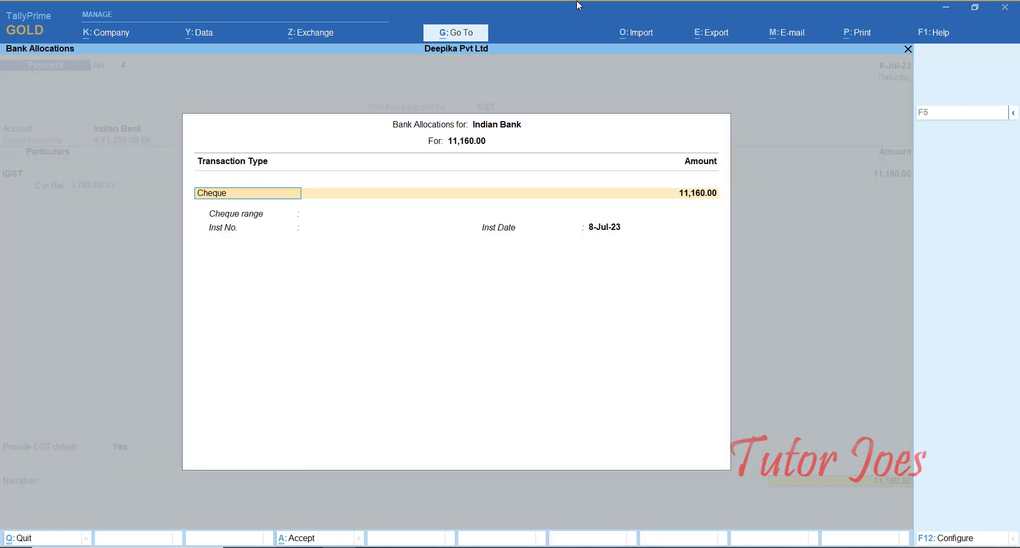
{"action": "key", "text": "Return"}
{"action": "key", "text": "Return"}
{"action": "key", "text": "Return"}
{"action": "key", "text": "Return"}
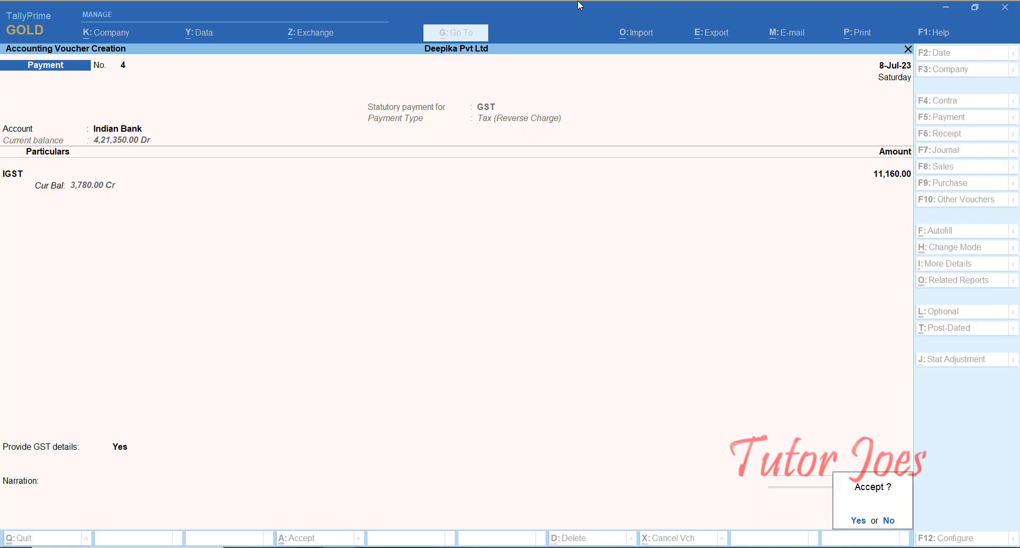
{"action": "key", "text": "Return"}
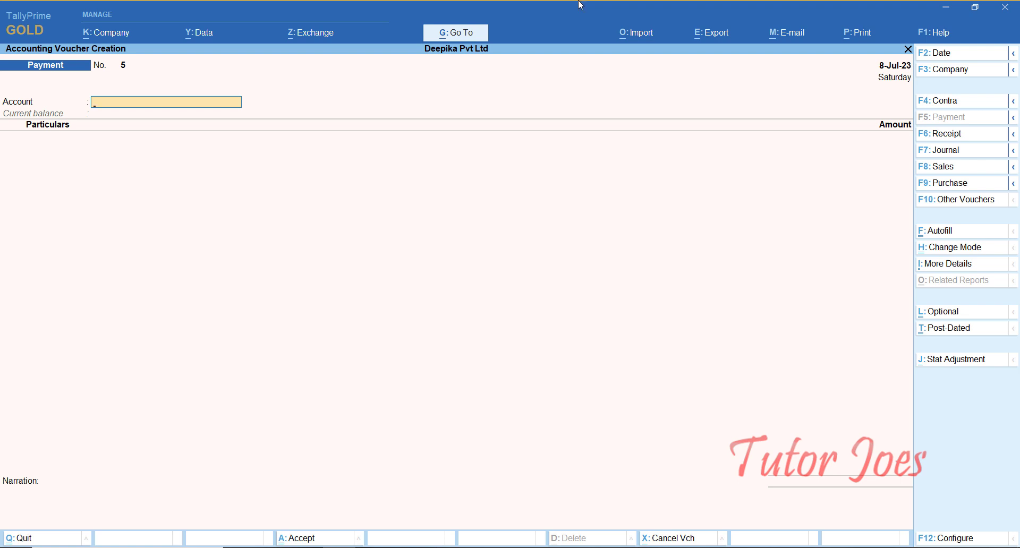
Start a journal voucher dated 8-Jul-23.
{"action": "key", "text": "F7"}
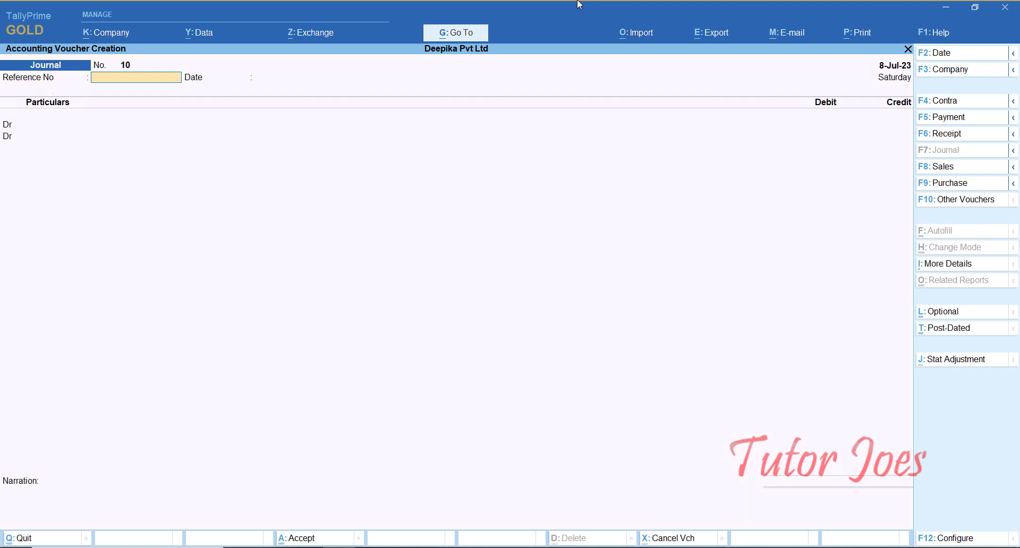
{"action": "key", "text": "F2"}
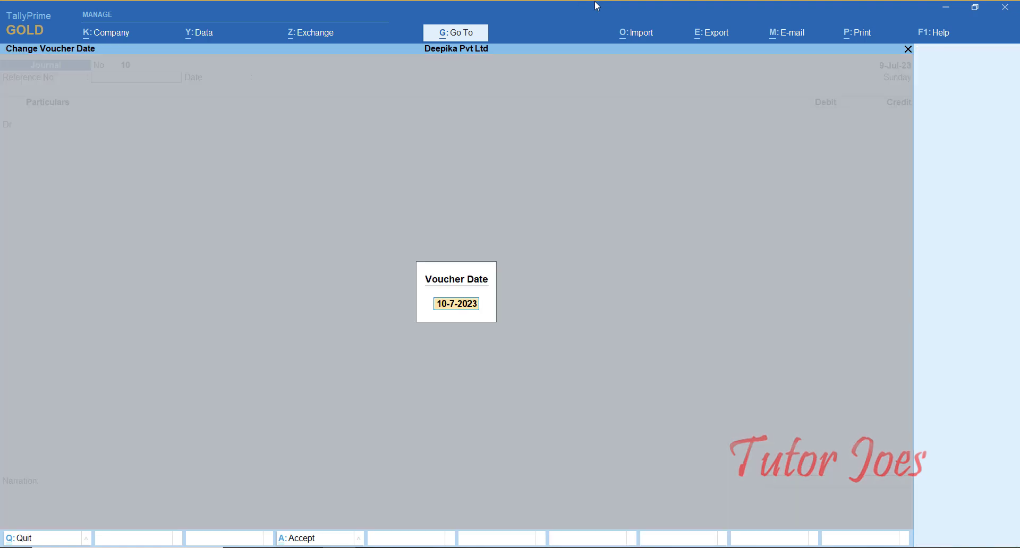
{"action": "type", "text": "8-"}
{"action": "key", "text": "Return"}
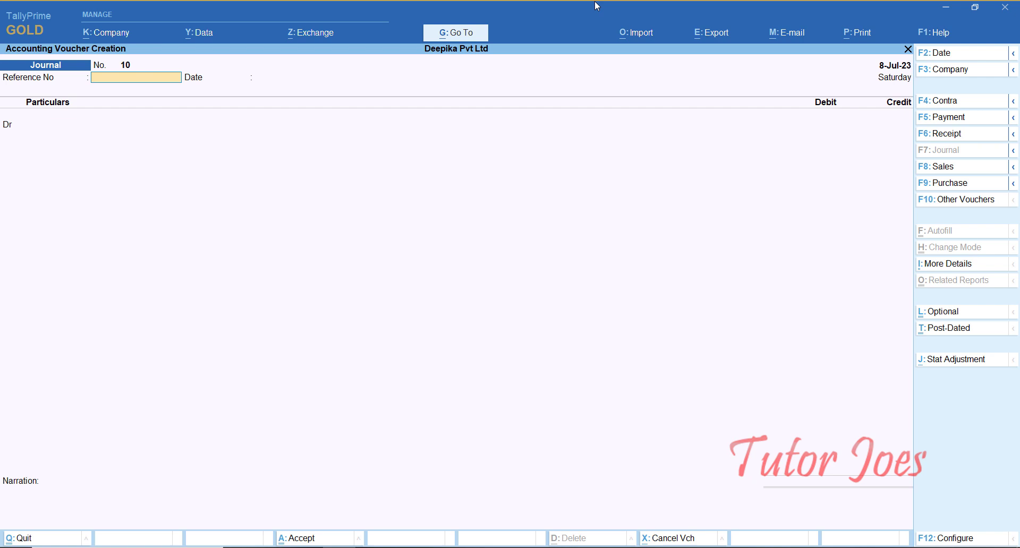
Set the journal's stat adjustment to GST, Increase in Input Tax Credit, with Import of Goods as the additional nature.
{"action": "key", "text": "alt+j"}
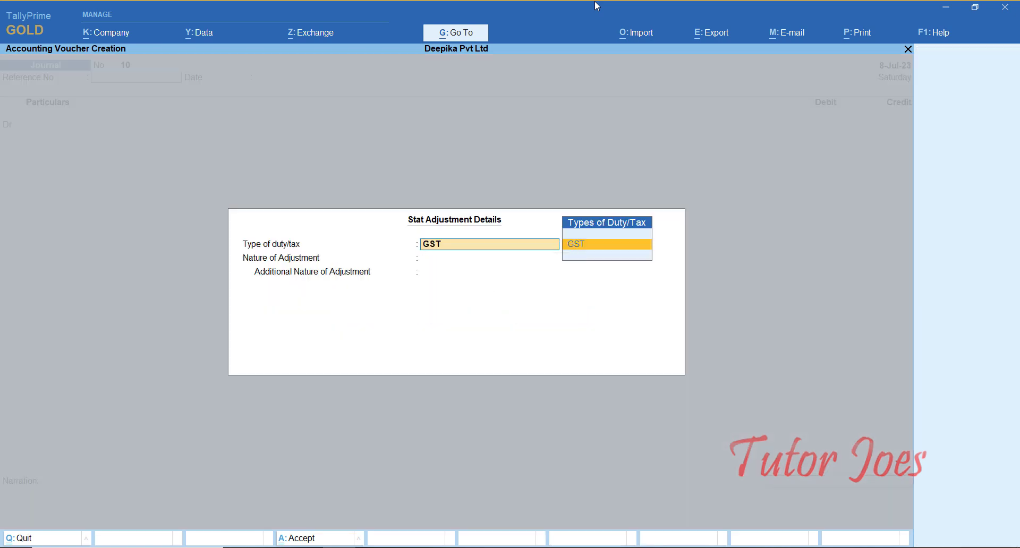
{"action": "key", "text": "Return"}
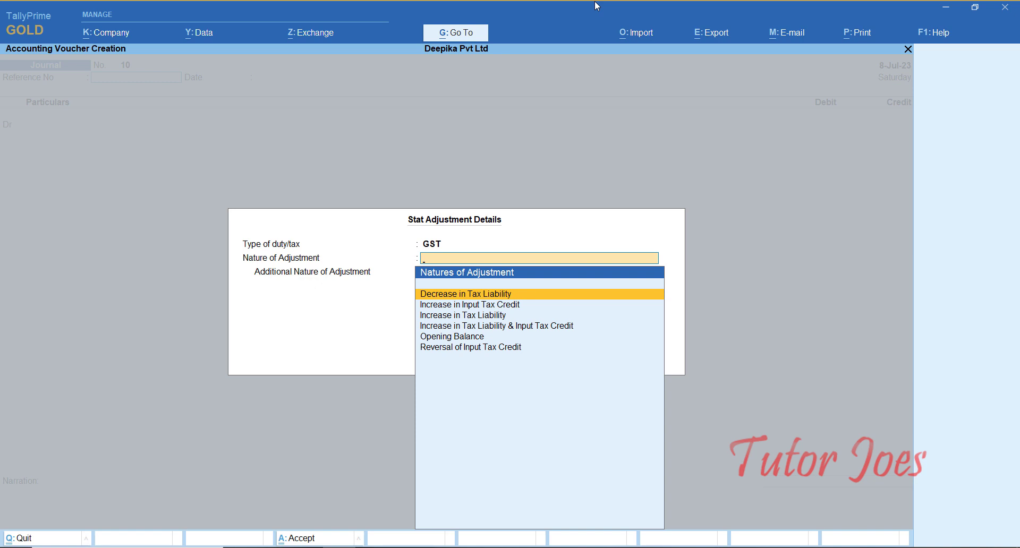
{"action": "key", "text": "Down"}
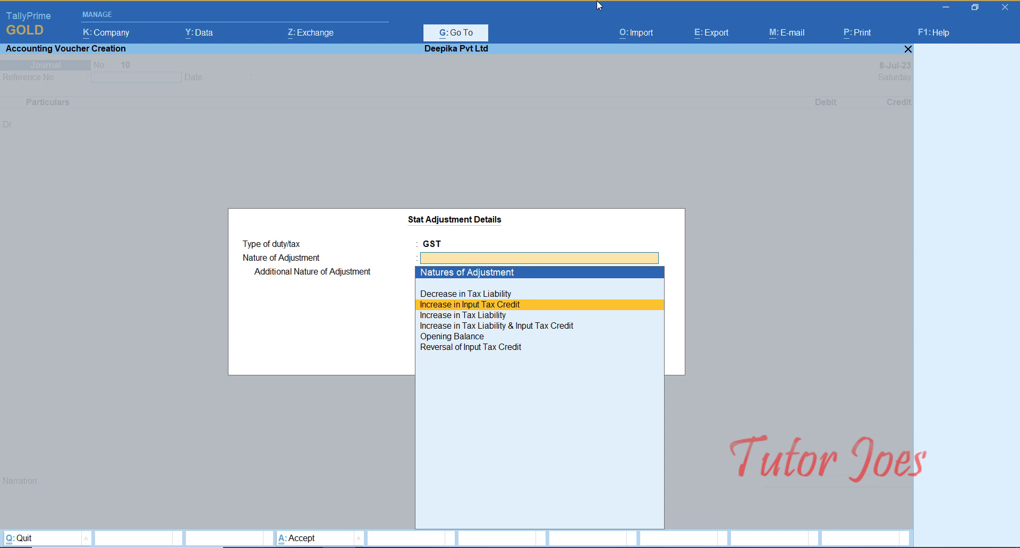
{"action": "key", "text": "Return"}
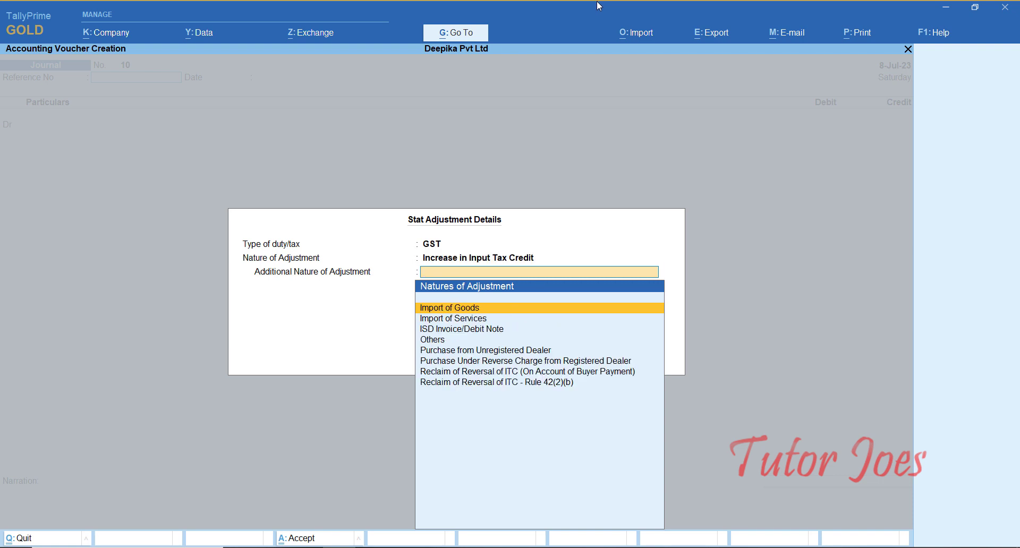
{"action": "key", "text": "Return"}
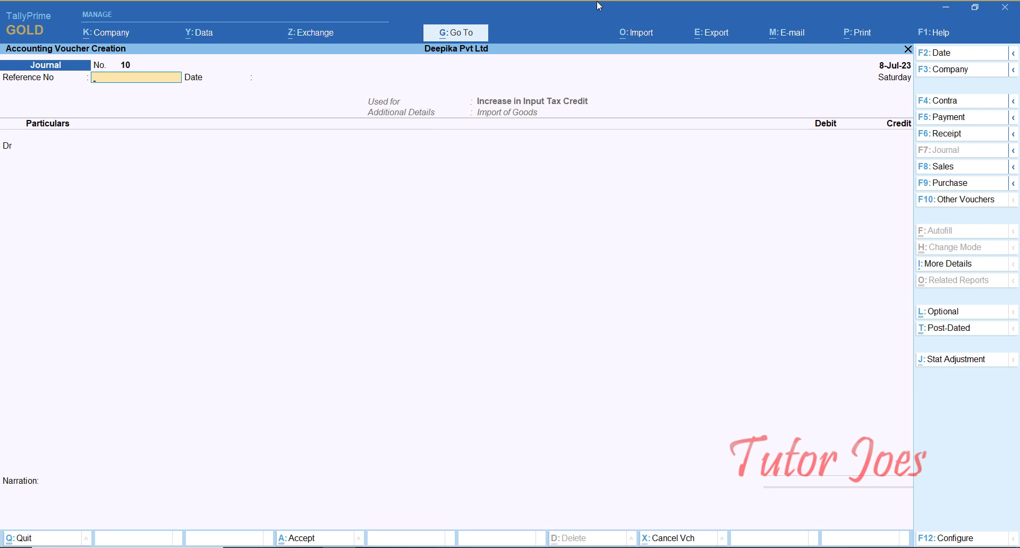
Debit IGST with 11,160, leaving reference, rate and taxable value blank, and check 11160-3780 in the calculator.
{"action": "key", "text": "Return"}
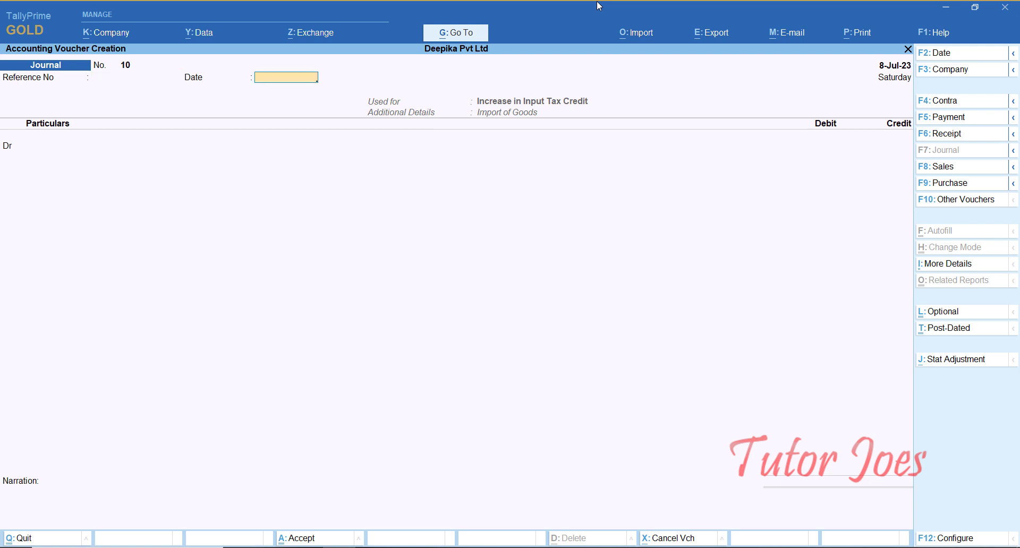
{"action": "key", "text": "Return"}
{"action": "type", "text": "i"}
{"action": "key", "text": "Down"}
{"action": "key", "text": "Down"}
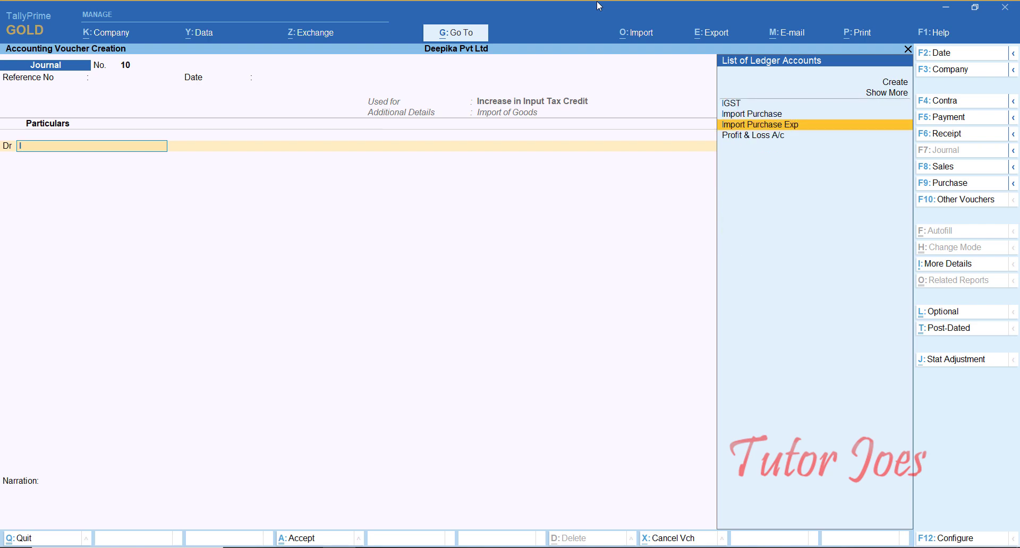
{"action": "key", "text": "Up"}
{"action": "key", "text": "Up"}
{"action": "key", "text": "Return"}
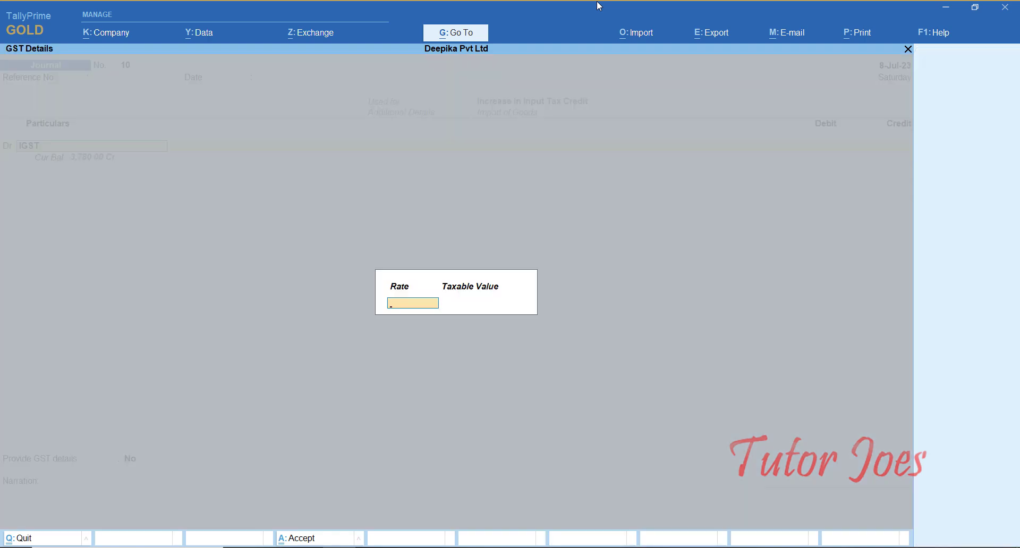
{"action": "key", "text": "Return"}
{"action": "key", "text": "Return"}
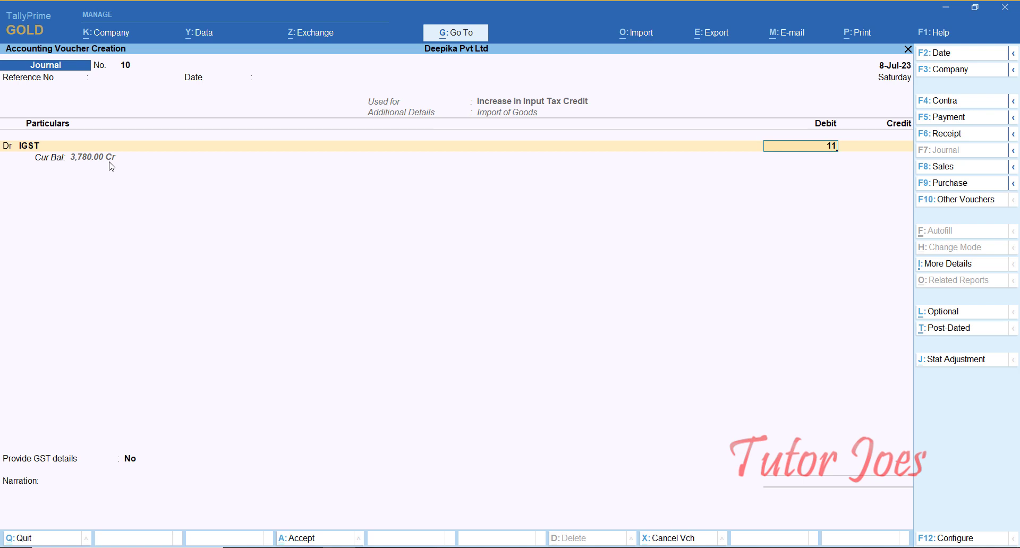
{"action": "type", "text": "160"}
{"action": "key", "text": "Return"}
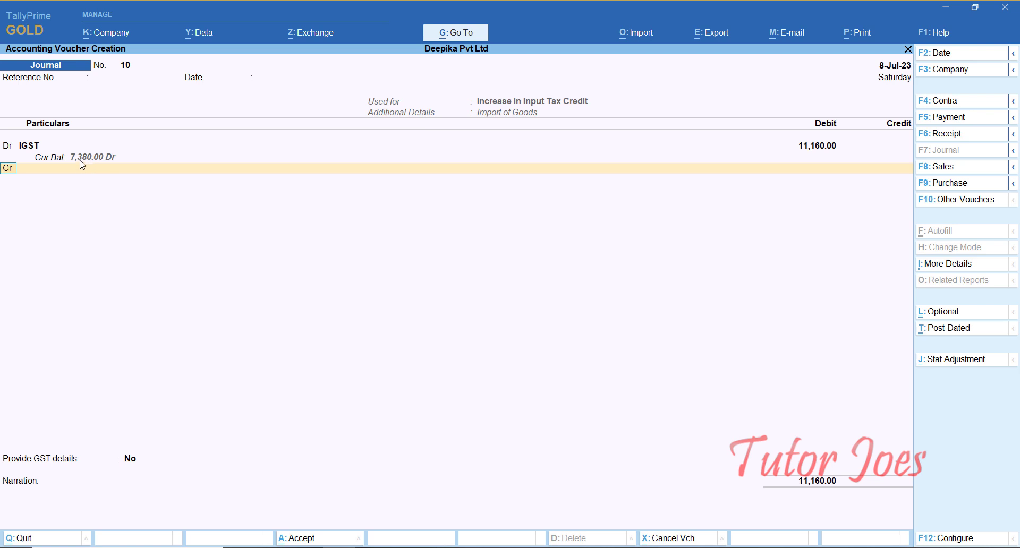
{"action": "key", "text": "ctrl+n"}
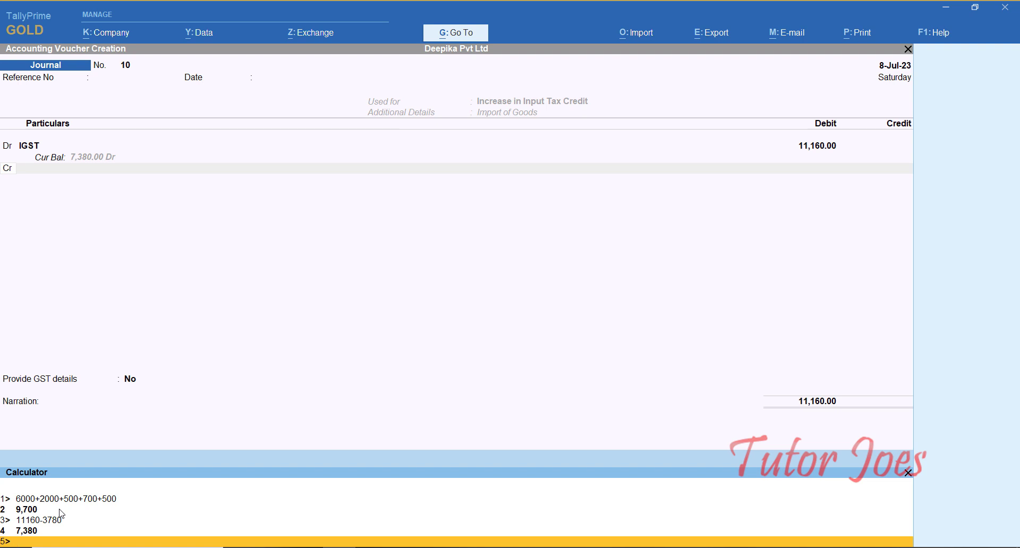
{"action": "left_click", "coordinate": [907, 473]}
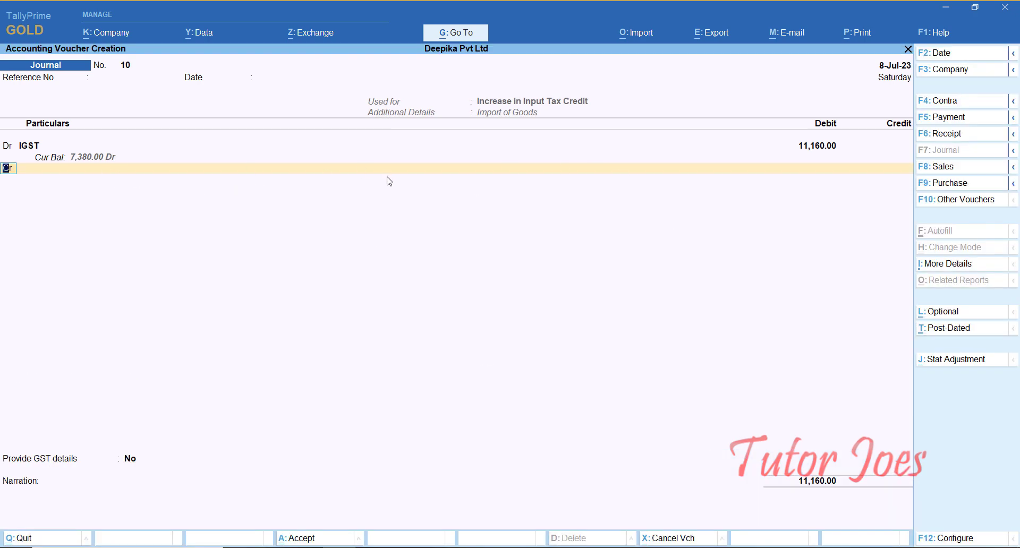
Credit Import Purchase Exp with 11,160, keep GST details set to No, and save the journal voucher.
{"action": "key", "text": "Return"}
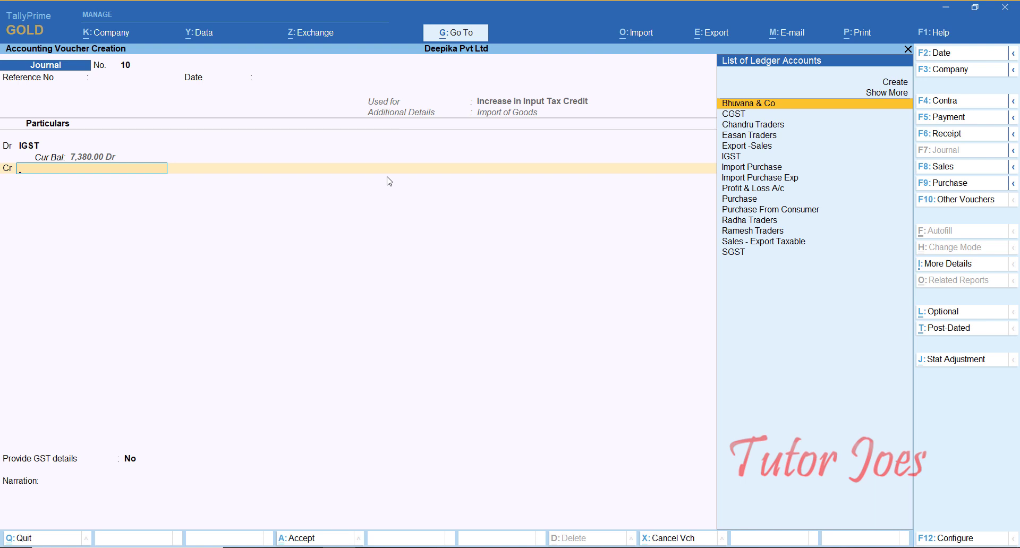
{"action": "type", "text": "Pu"}
{"action": "key", "text": "Up"}
{"action": "key", "text": "Up"}
{"action": "key", "text": "Up"}
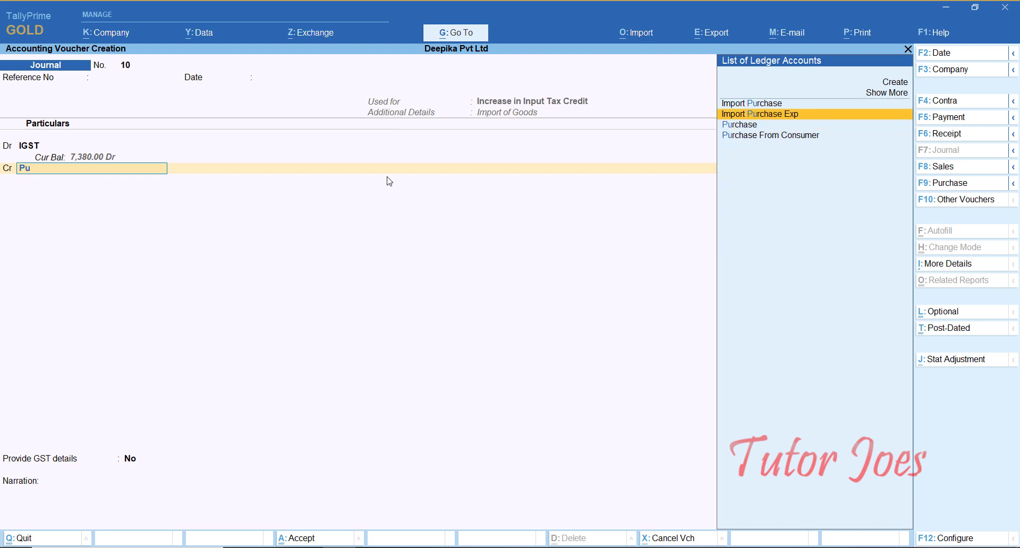
{"action": "key", "text": "Return"}
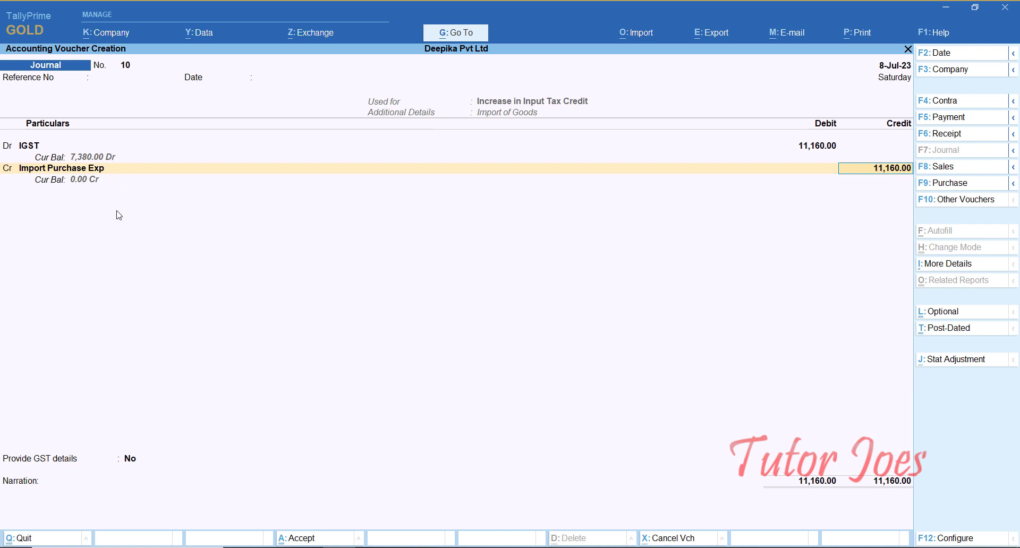
{"action": "key", "text": "Return"}
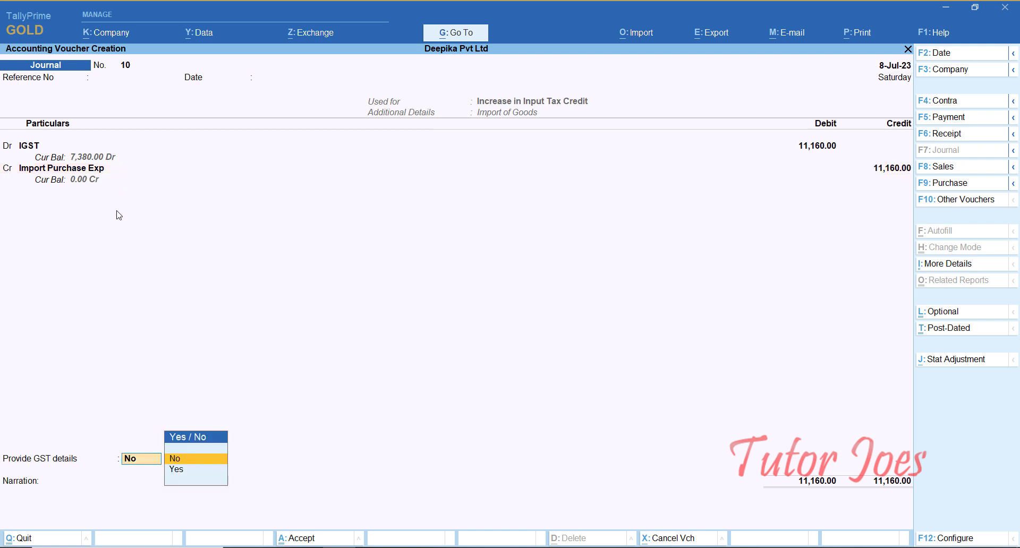
{"action": "key", "text": "Return"}
{"action": "key", "text": "Return"}
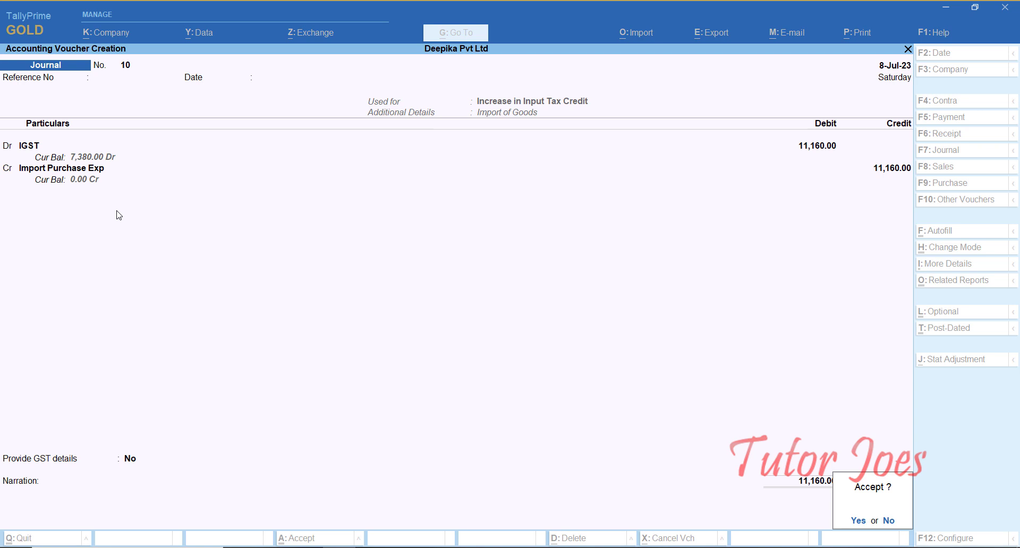
{"action": "key", "text": "Return"}
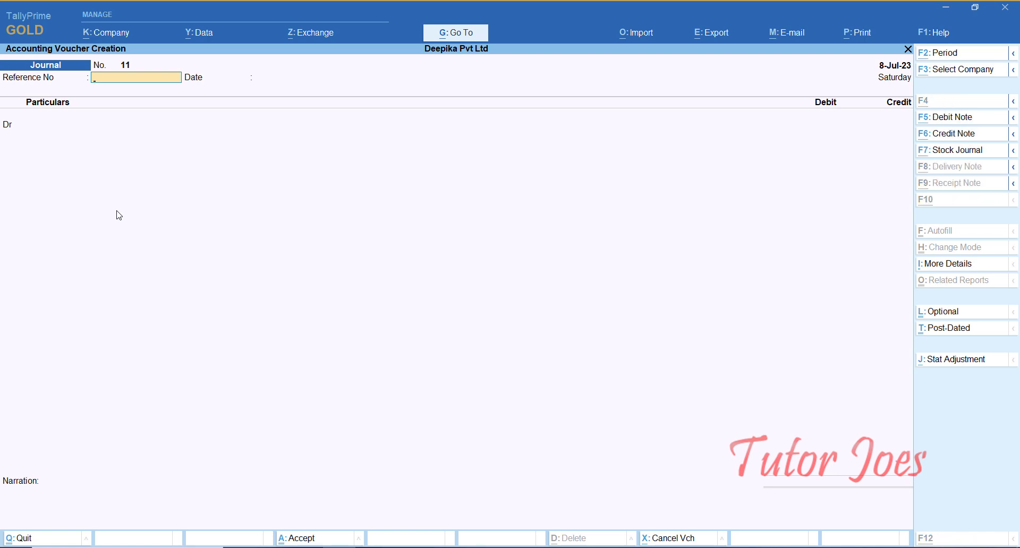
Open the GSTR-2A Reconciliation report.
{"action": "key", "text": "alt+g"}
{"action": "type", "text": "Gst"}
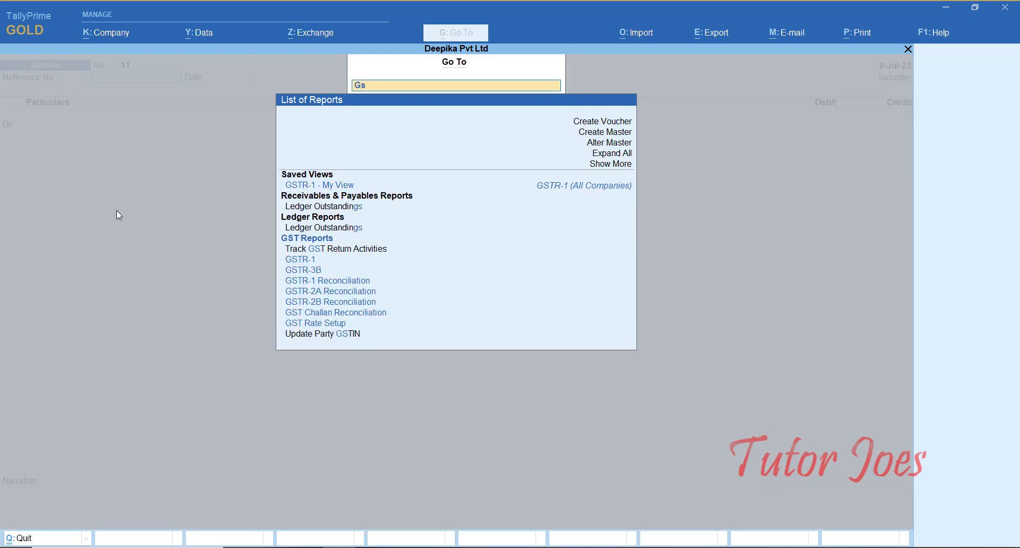
{"action": "key", "text": "Up"}
{"action": "key", "text": "Up"}
{"action": "key", "text": "Up"}
{"action": "key", "text": "Up"}
{"action": "key", "text": "Return"}
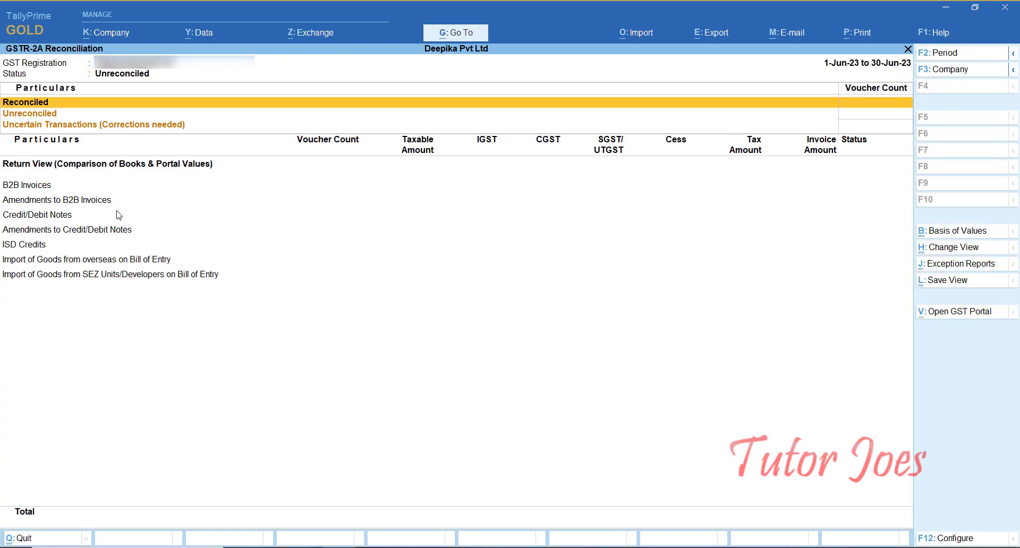
Set the GSTR-2A period to 1-7-2023 through 31-7 and examine Import of Goods from overseas on Bill of Entry.
{"action": "key", "text": "F2"}
{"action": "type", "text": "1-7"}
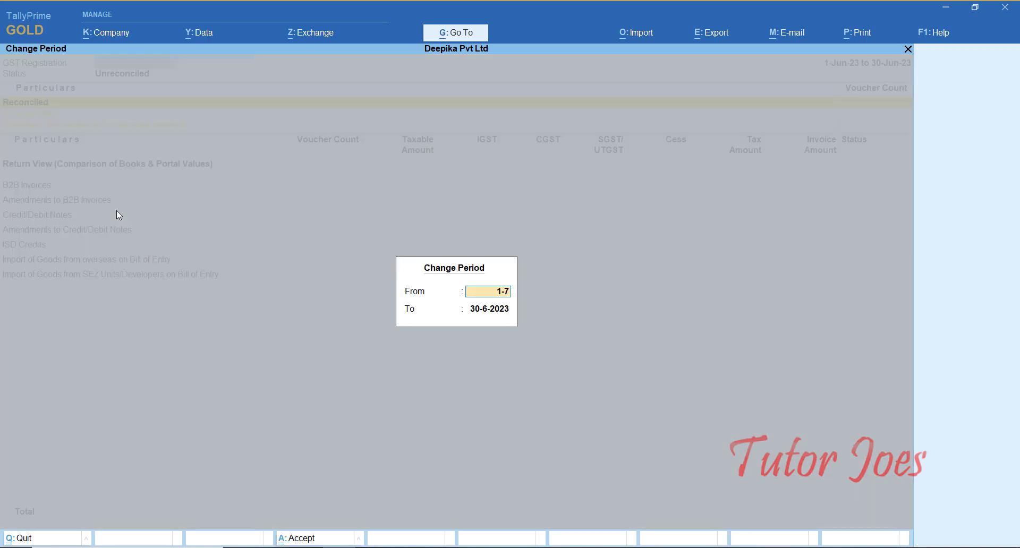
{"action": "key", "text": "Return"}
{"action": "type", "text": "31-7"}
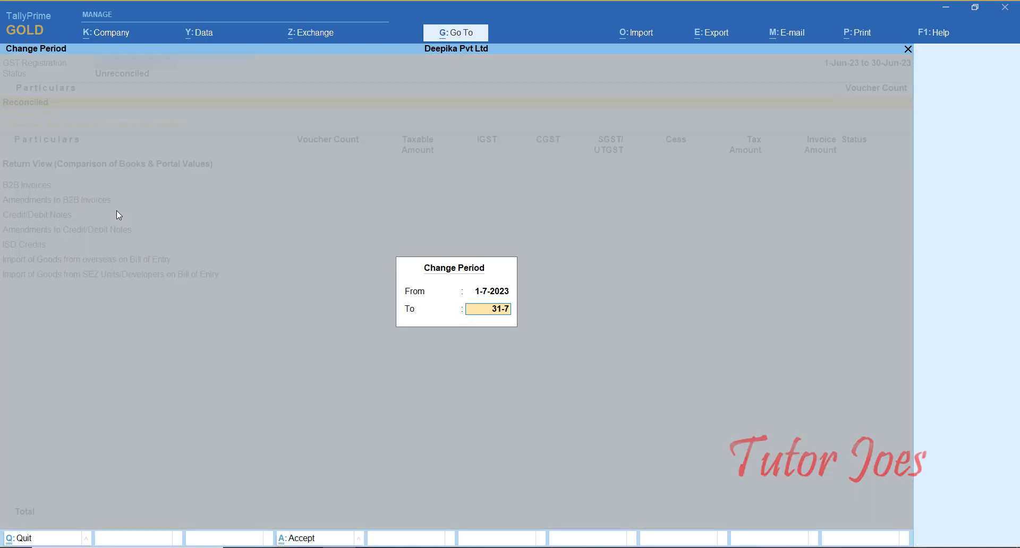
{"action": "key", "text": "Return"}
{"action": "key", "text": "Down"}
{"action": "key", "text": "Down"}
{"action": "key", "text": "Down"}
{"action": "key", "text": "Down"}
{"action": "key", "text": "Down"}
{"action": "key", "text": "Down"}
{"action": "key", "text": "Down"}
{"action": "key", "text": "Down"}
{"action": "key", "text": "Down"}
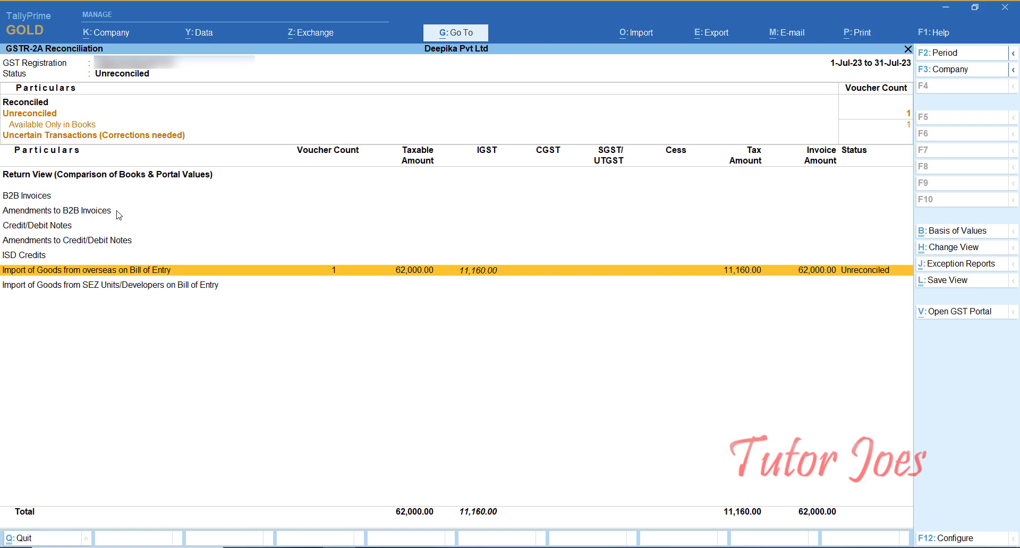
Open the GSTR-3B report.
{"action": "key", "text": "alt+g"}
{"action": "type", "text": "Gs"}
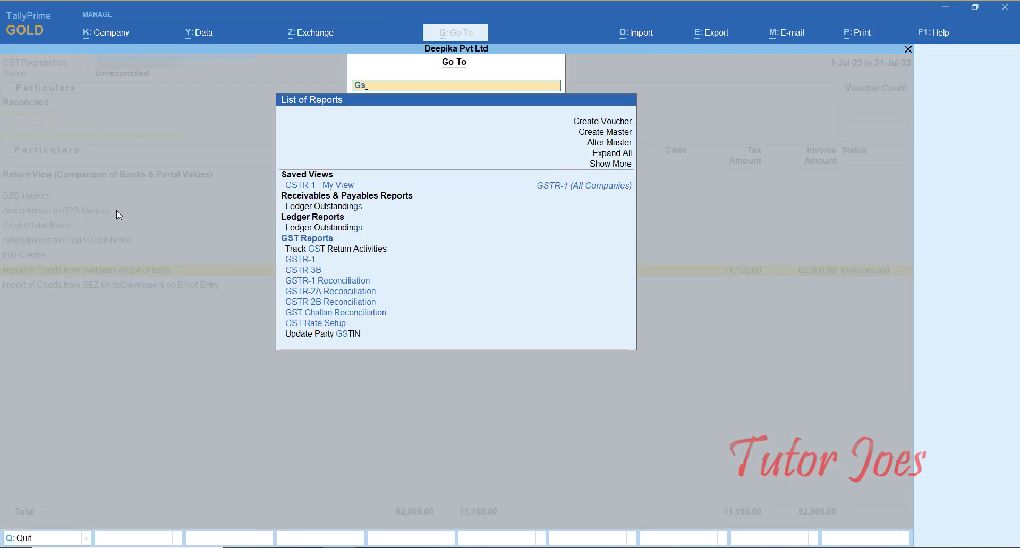
{"action": "key", "text": "Up"}
{"action": "key", "text": "Up"}
{"action": "key", "text": "Up"}
{"action": "key", "text": "Up"}
{"action": "key", "text": "Up"}
{"action": "key", "text": "Up"}
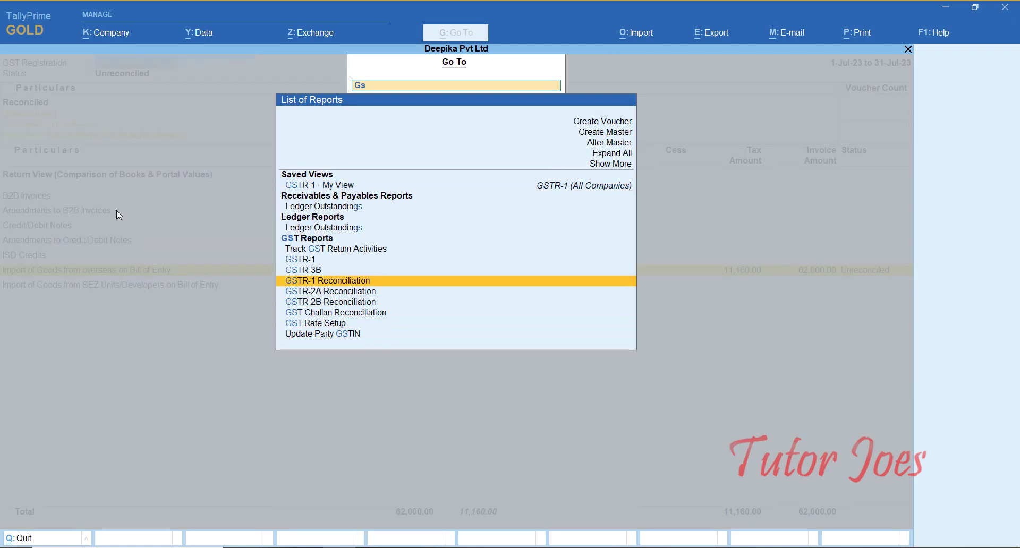
{"action": "key", "text": "Up"}
{"action": "key", "text": "Return"}
Set the GSTR-3B period to 1-7-2023 through 31-7 and examine the Net Input Tax Credit Available row.
{"action": "key", "text": "F2"}
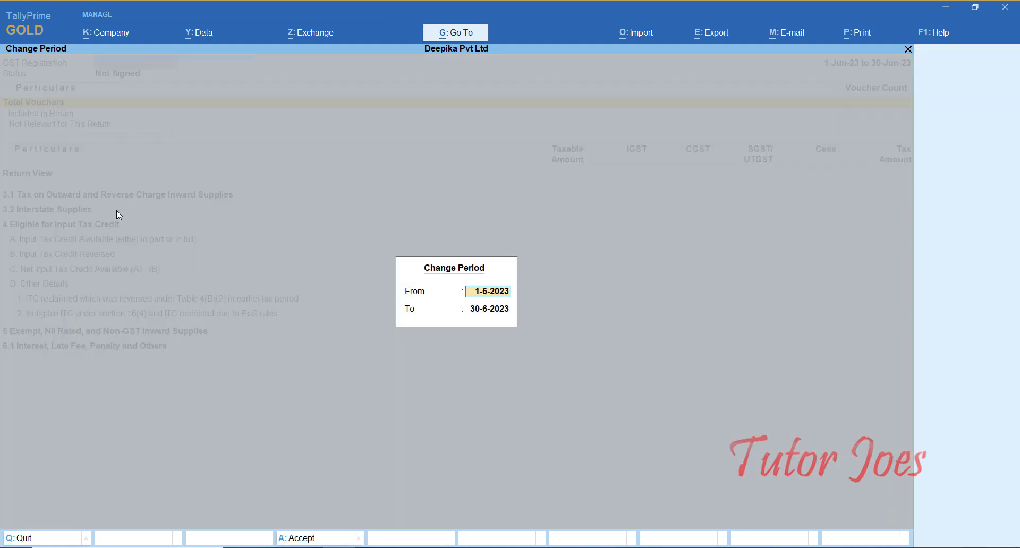
{"action": "type", "text": "1-7"}
{"action": "key", "text": "Return"}
{"action": "type", "text": "31-7"}
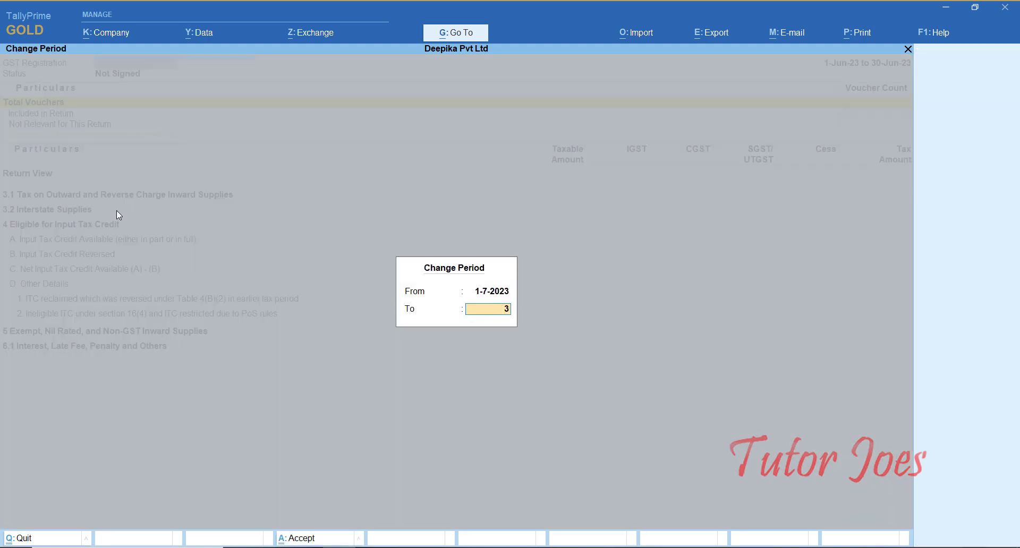
{"action": "key", "text": "Return"}
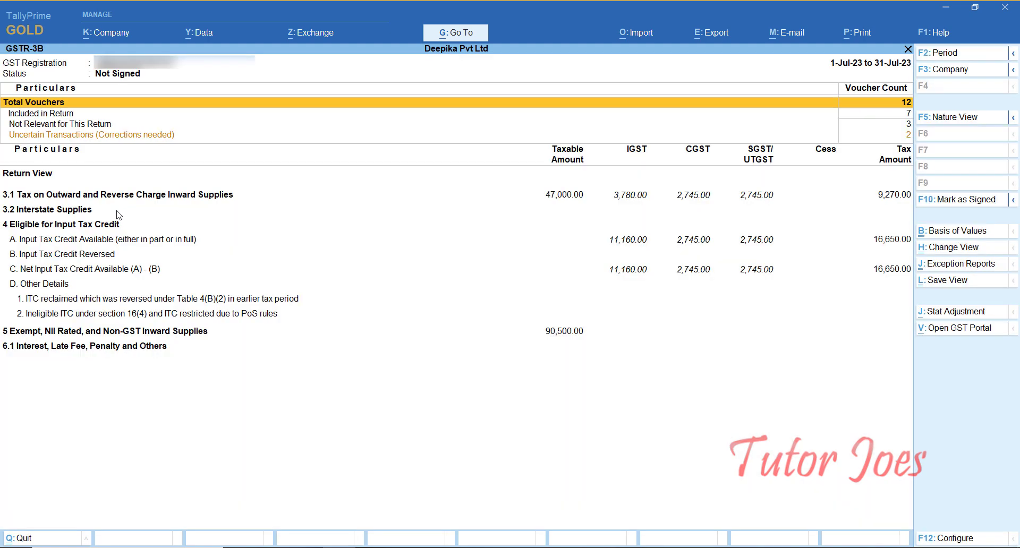
{"action": "key", "text": "Down"}
{"action": "key", "text": "Down"}
{"action": "key", "text": "Down"}
{"action": "key", "text": "Down"}
{"action": "key", "text": "Down"}
{"action": "key", "text": "Down"}
{"action": "key", "text": "Down"}
{"action": "key", "text": "Down"}
{"action": "key", "text": "Down"}
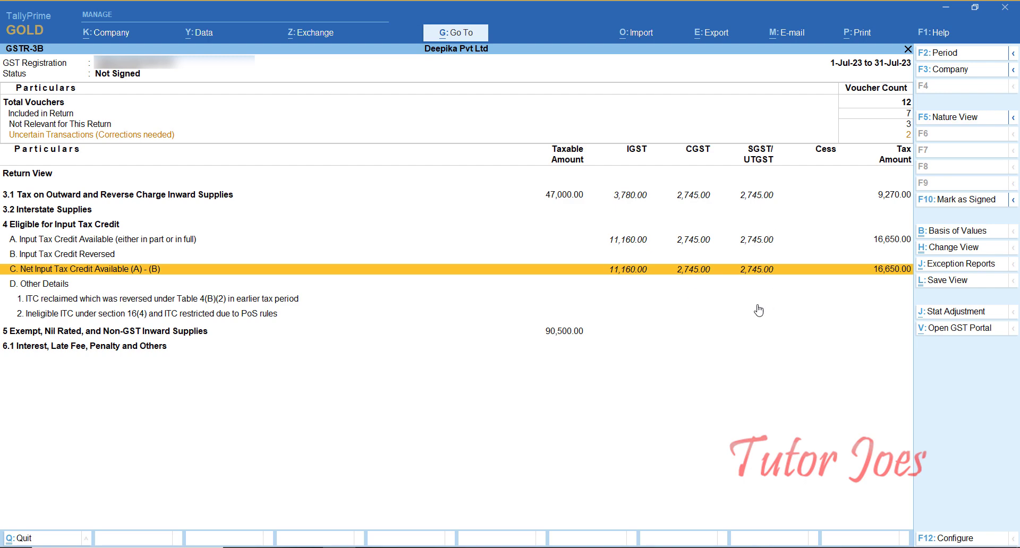
{"action": "left_click", "coordinate": [625, 265]}
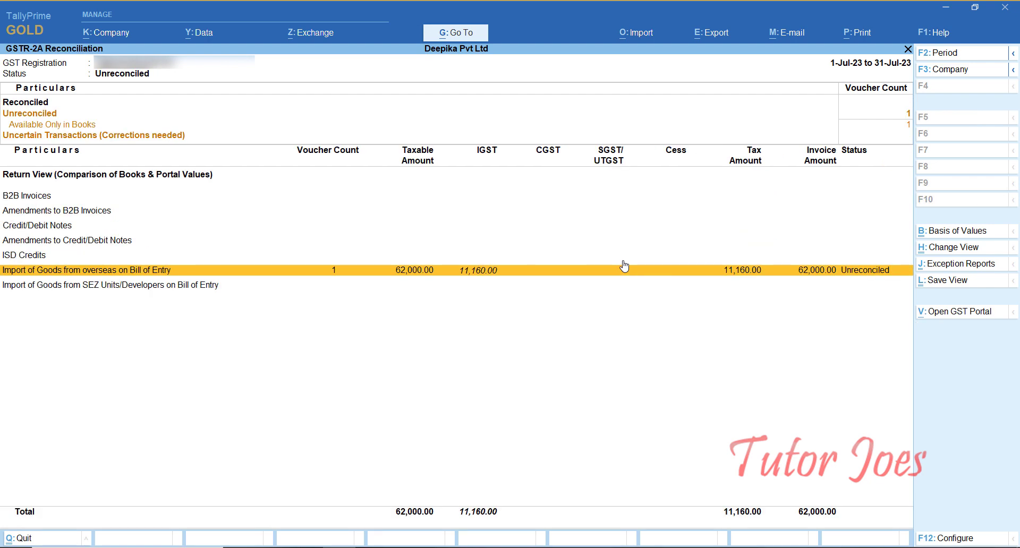
Close the GST reports and quit the blank journal voucher.
{"action": "key", "text": "Escape"}
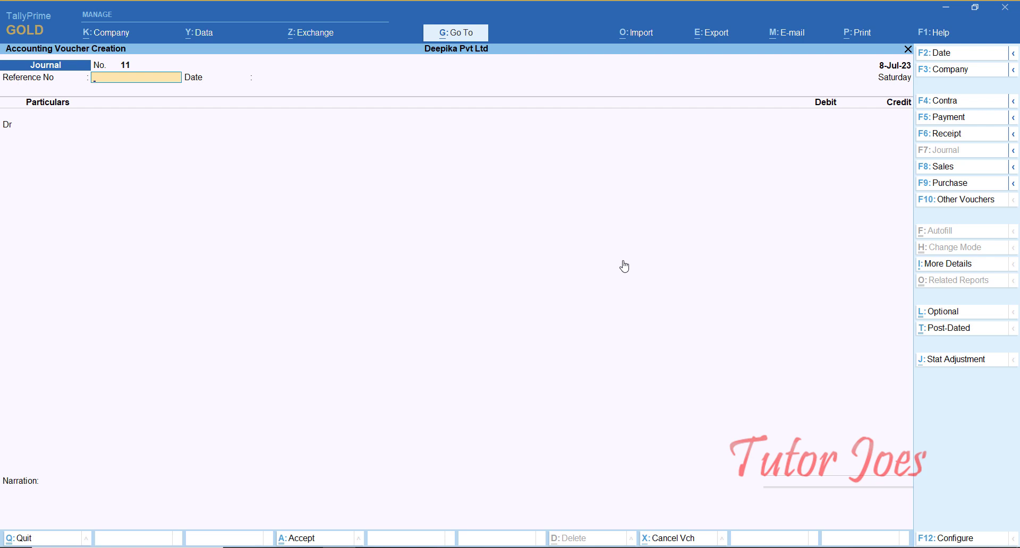
{"action": "key", "text": "Escape"}
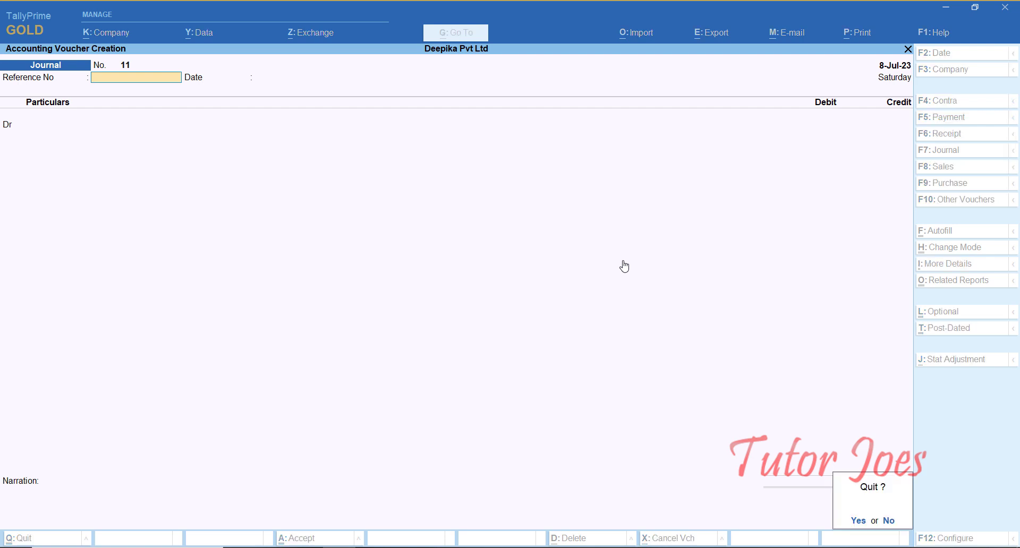